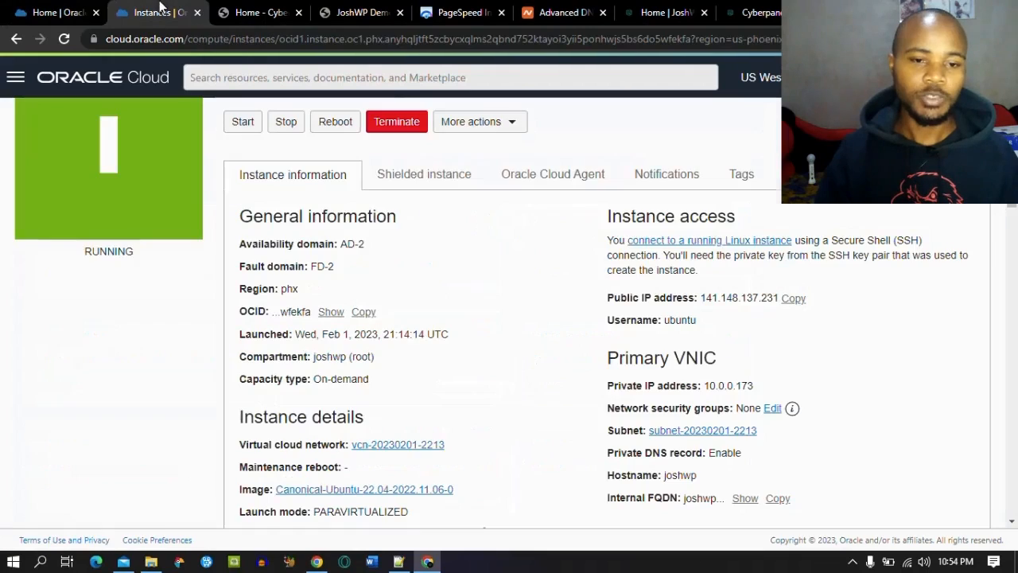
Review the CyberPanel home page, the joshwp.site demo website and its PageSpeed Insights report, including the mobile results.
click(247, 12)
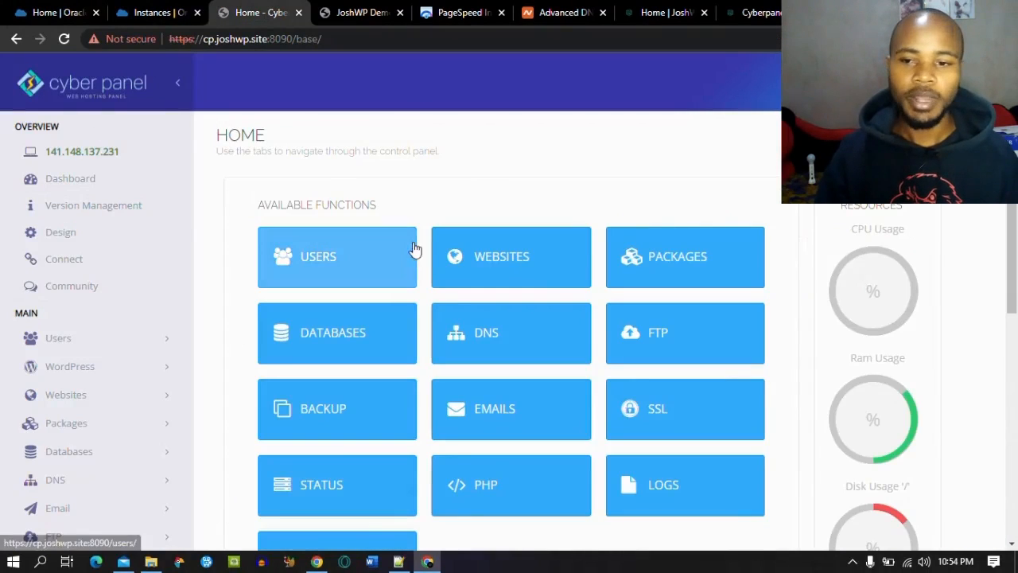
mouse_move(1015, 248)
mouse_down()
mouse_move(1017, 488)
mouse_move(1015, 231)
mouse_up()
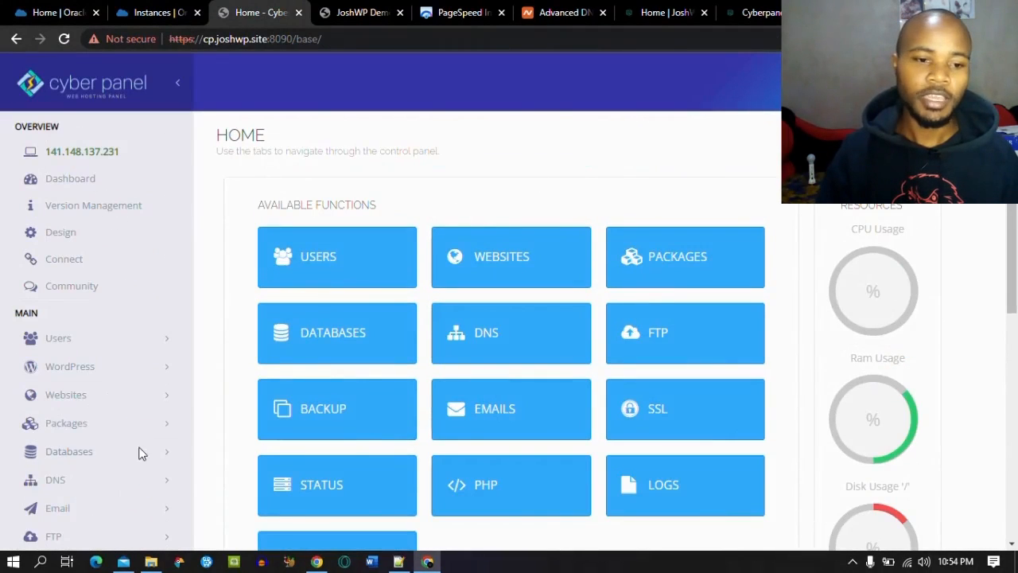
click(337, 10)
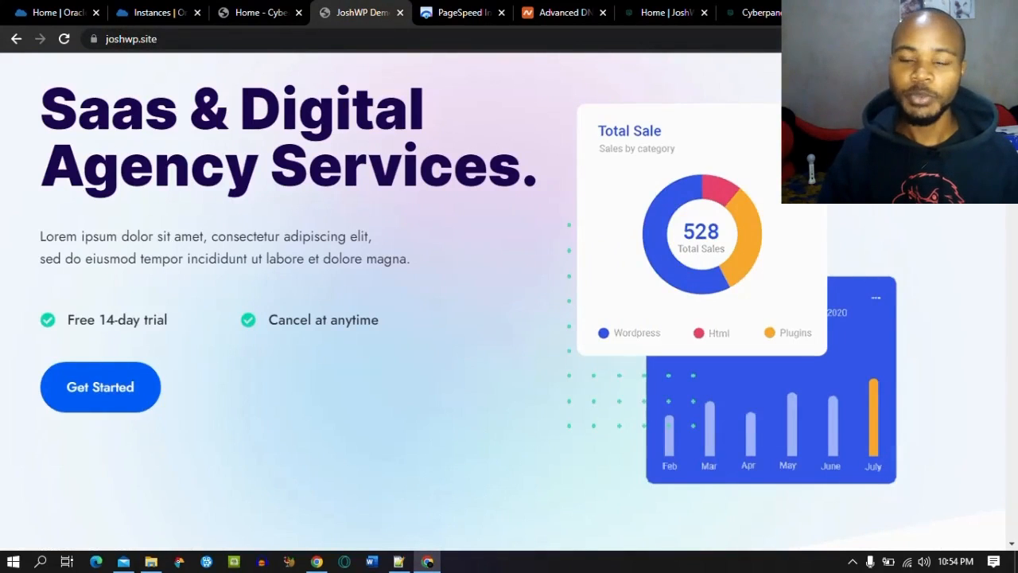
scroll(510, 302, down, 5)
scroll(509, 302, up, 10)
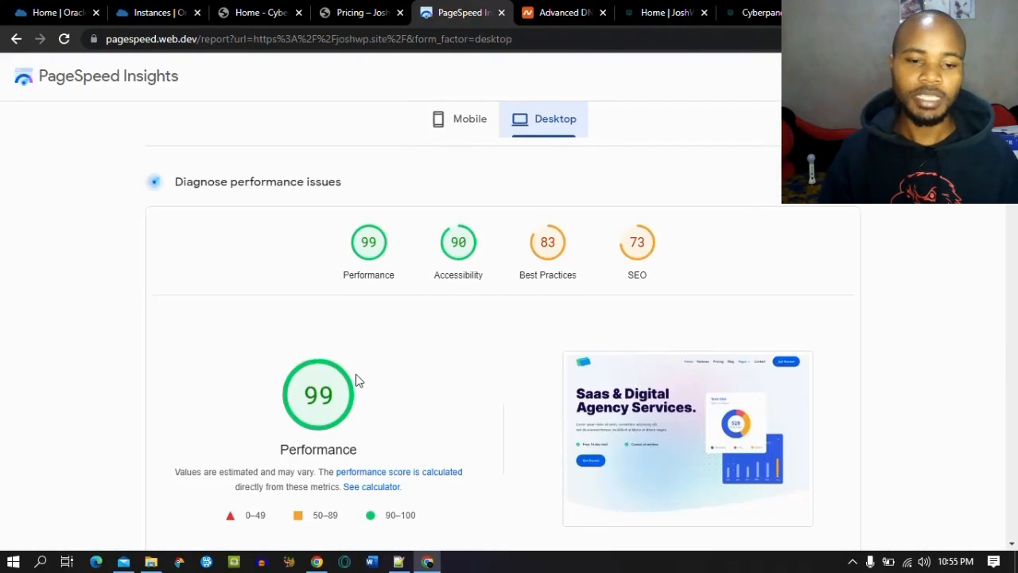
click(470, 133)
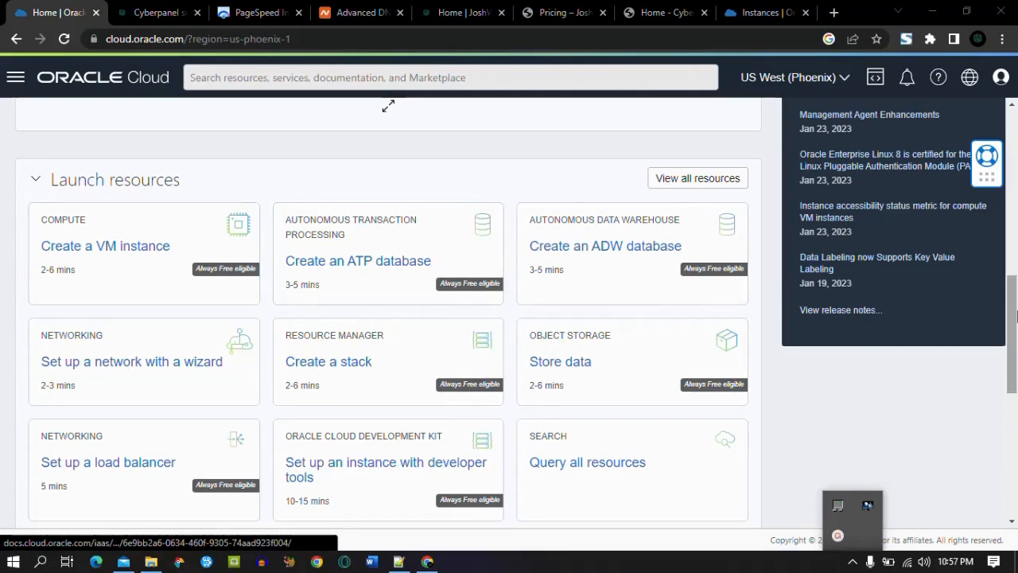
Start creating a VM instance from the Oracle Cloud launch resources and clear the default instance name.
scroll(386, 229, up, 6)
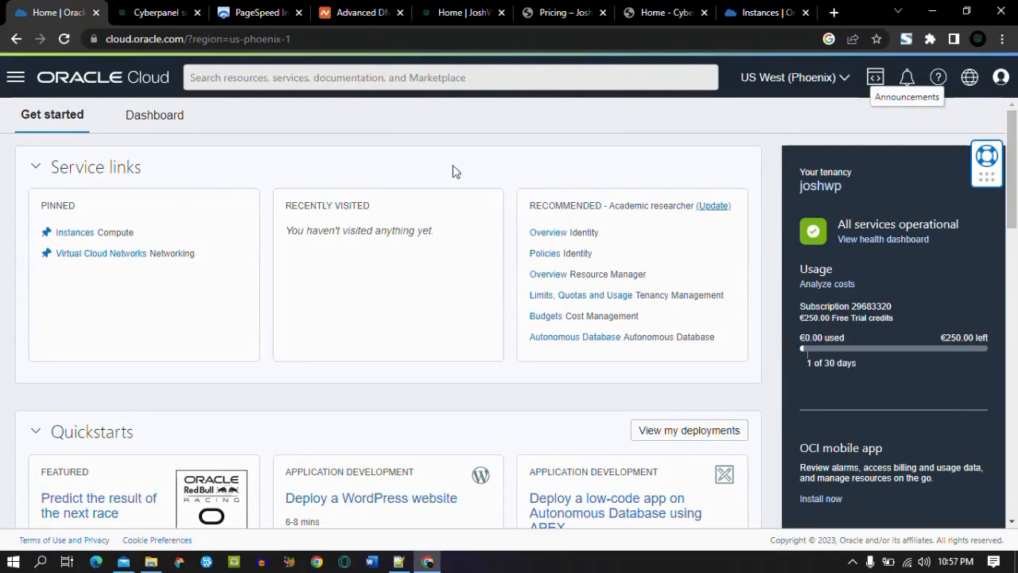
drag(1016, 161, 1017, 336)
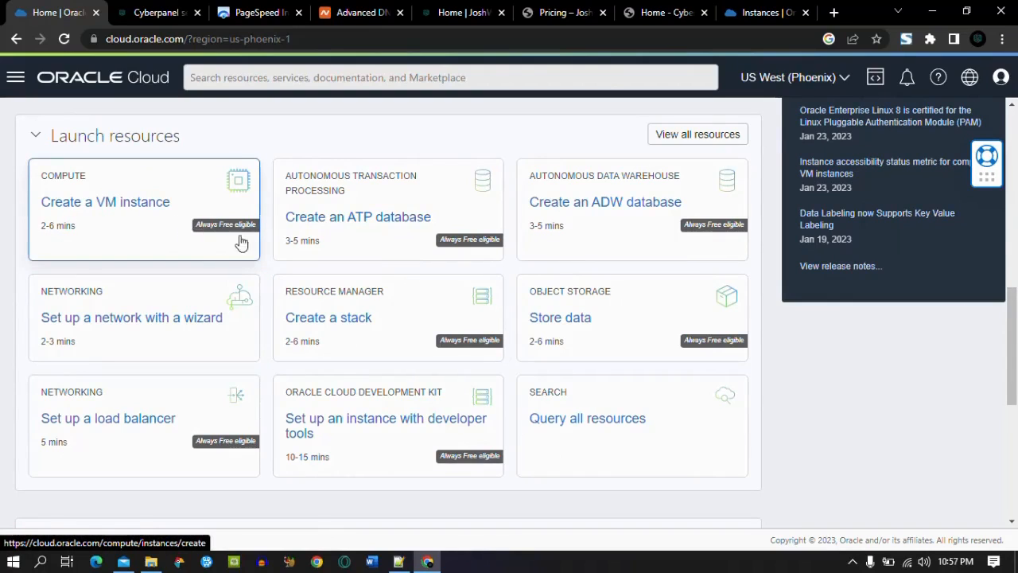
click(98, 213)
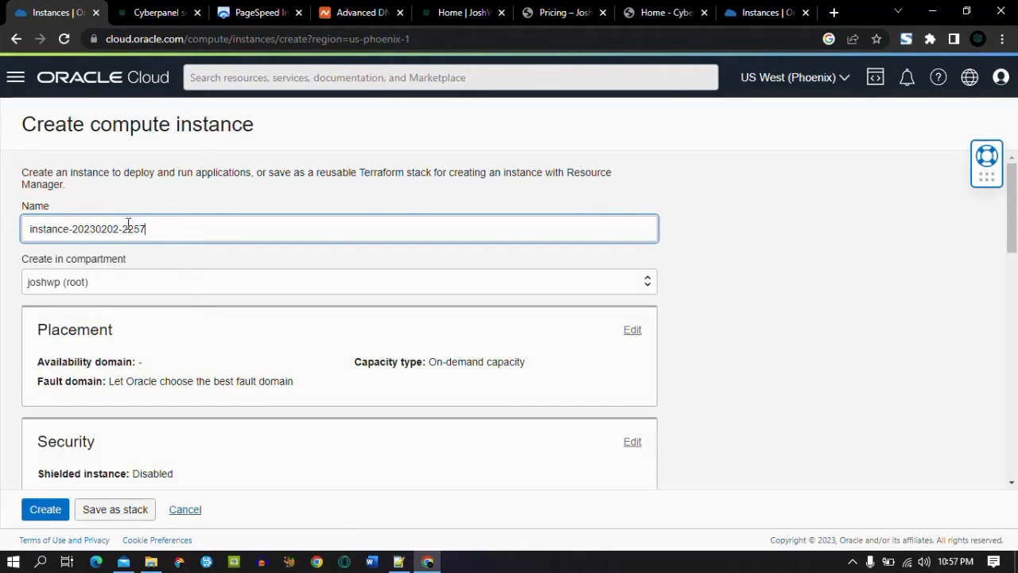
drag(147, 229, 29, 222)
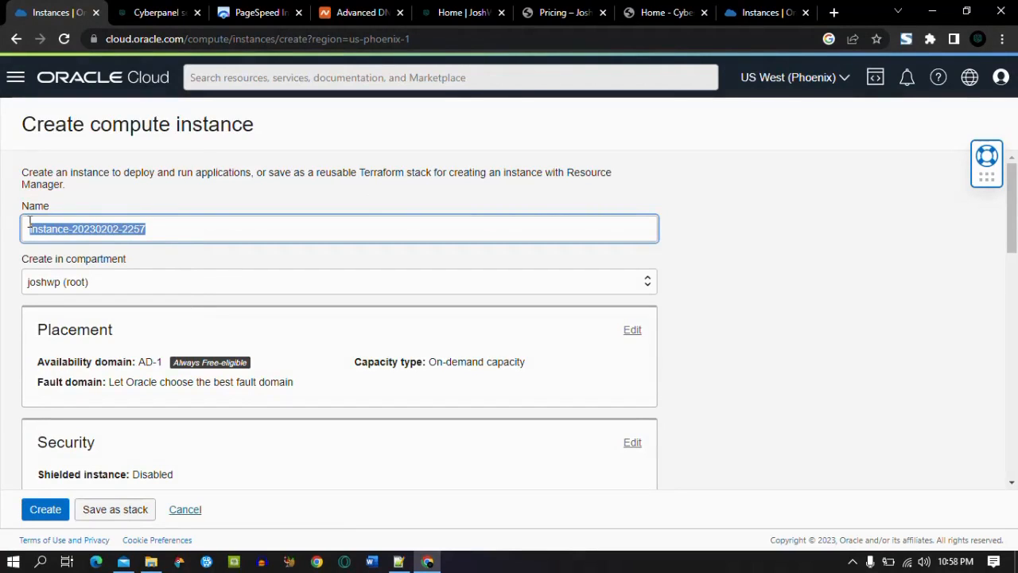
key(BackSpace)
Change the instance's operating system image to Canonical Ubuntu, version 22.04.
scroll(599, 305, down, 4)
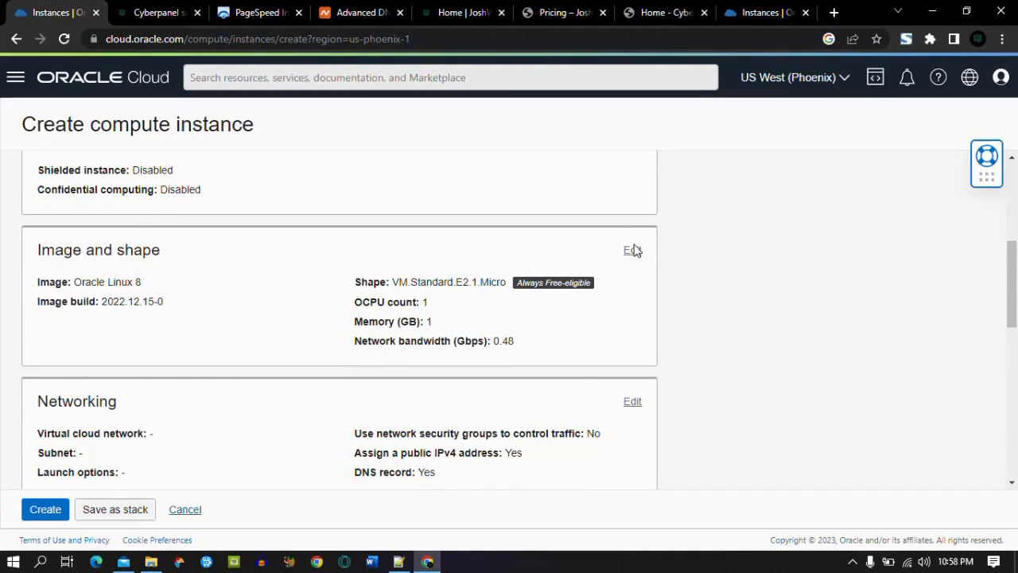
click(632, 250)
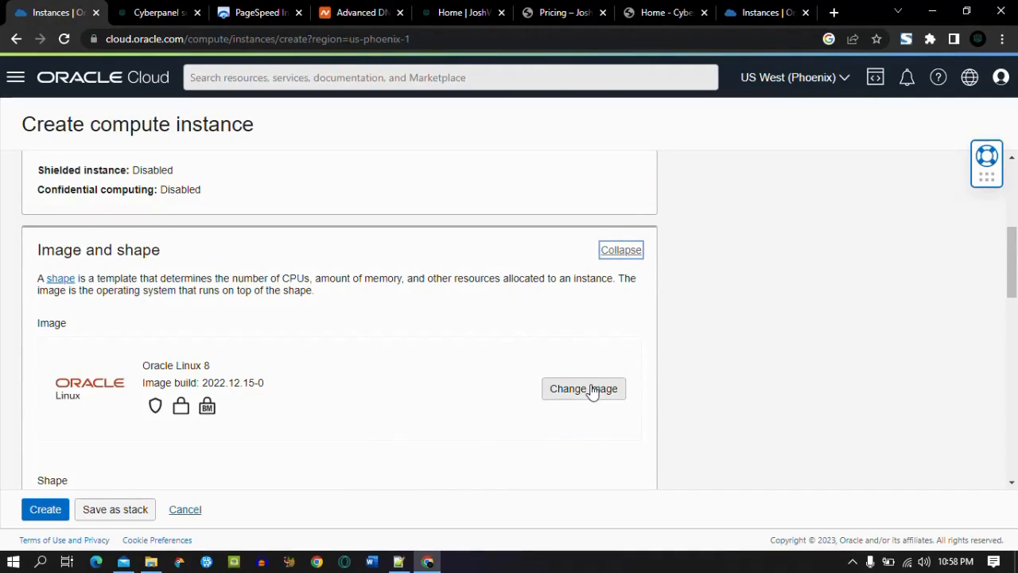
click(589, 390)
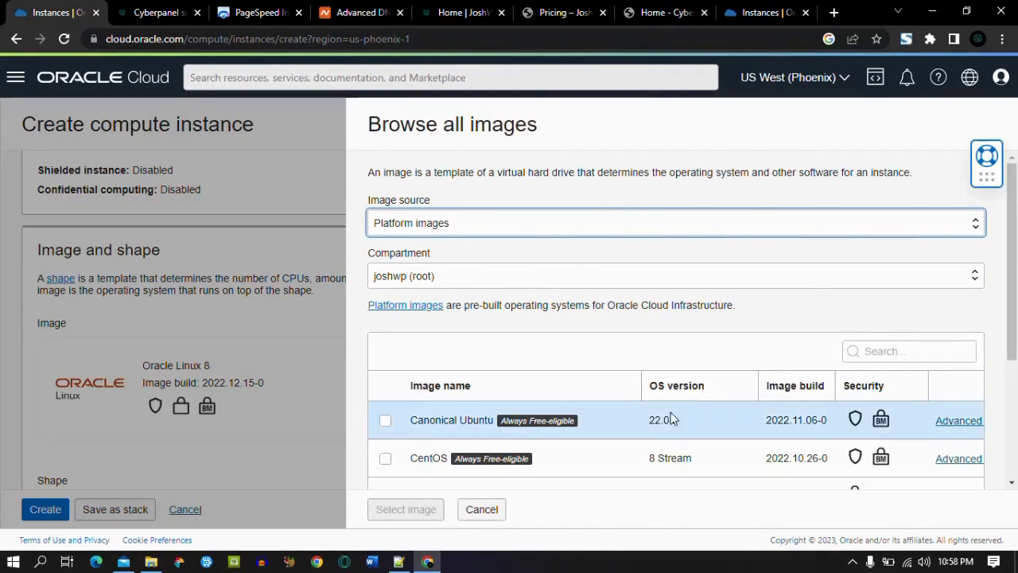
drag(1013, 267, 1015, 307)
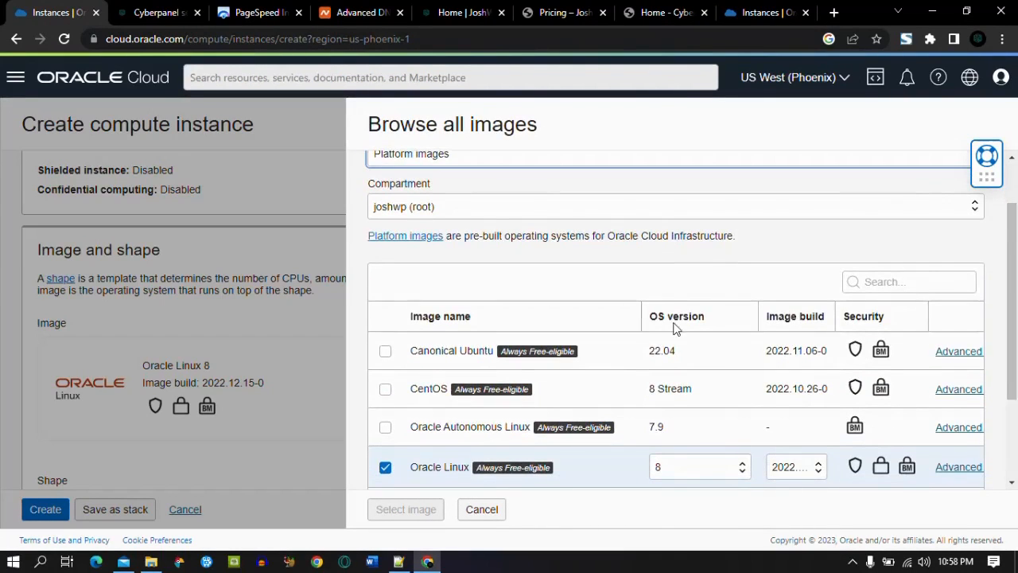
click(386, 352)
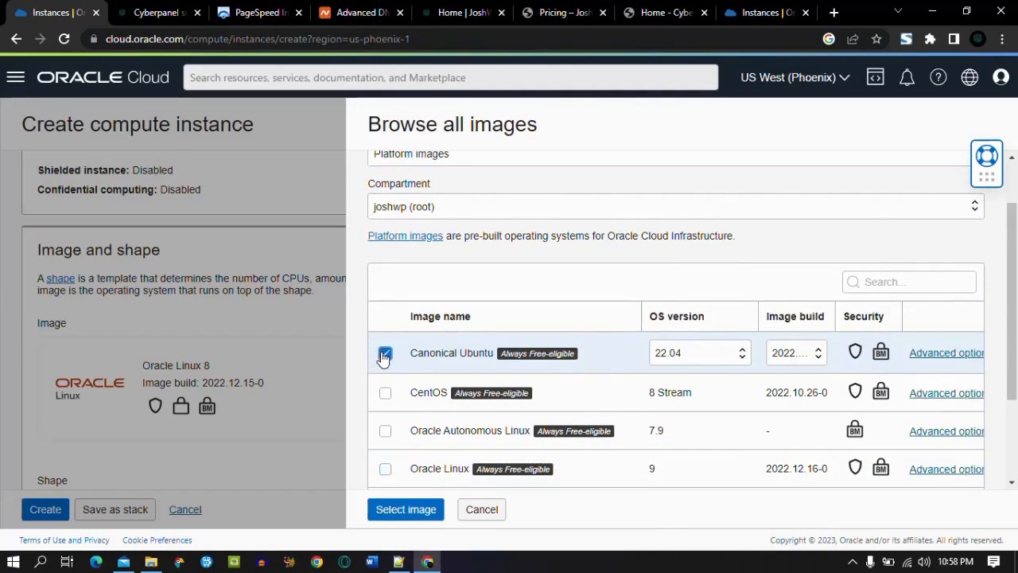
click(704, 357)
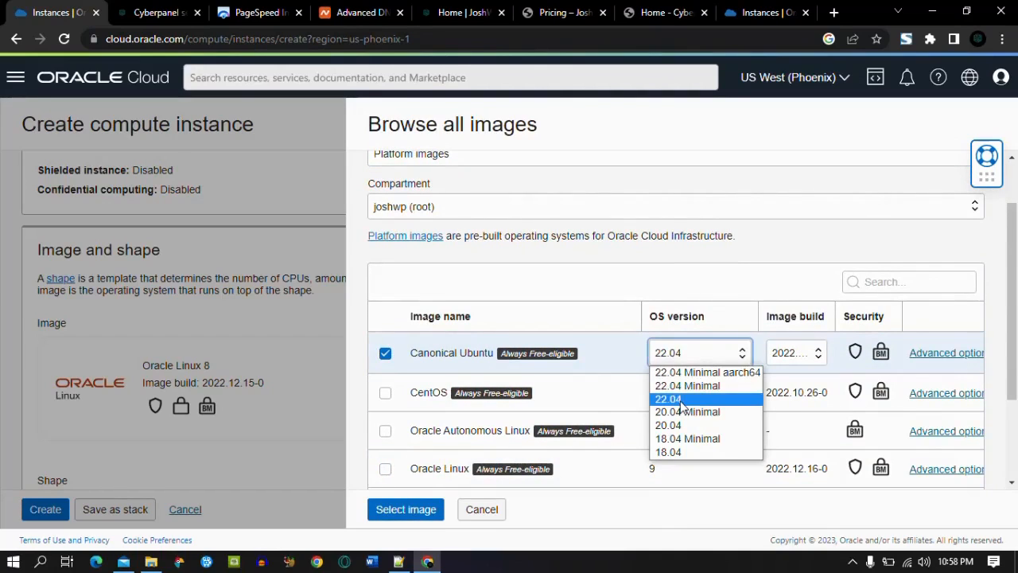
click(681, 399)
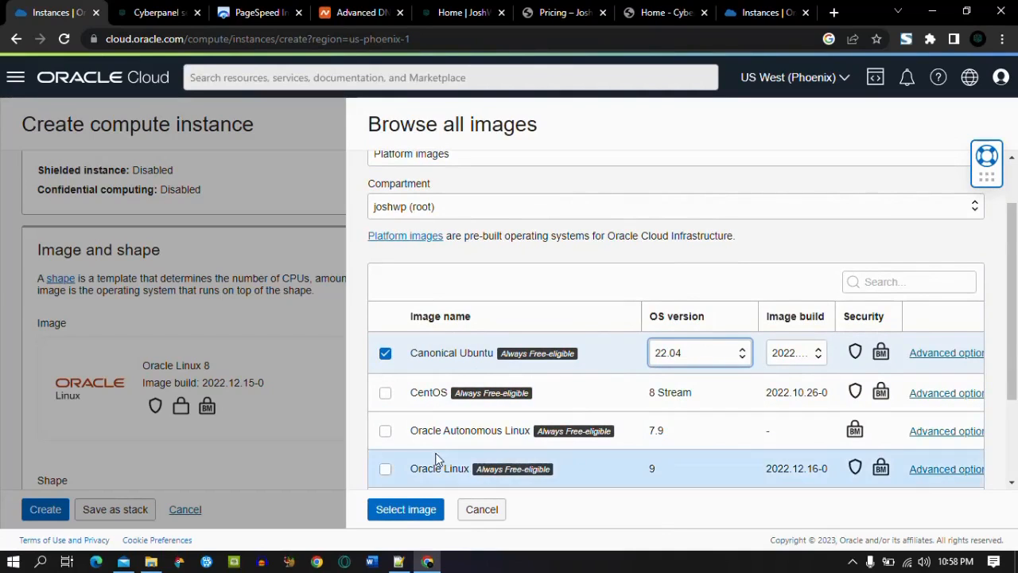
click(401, 513)
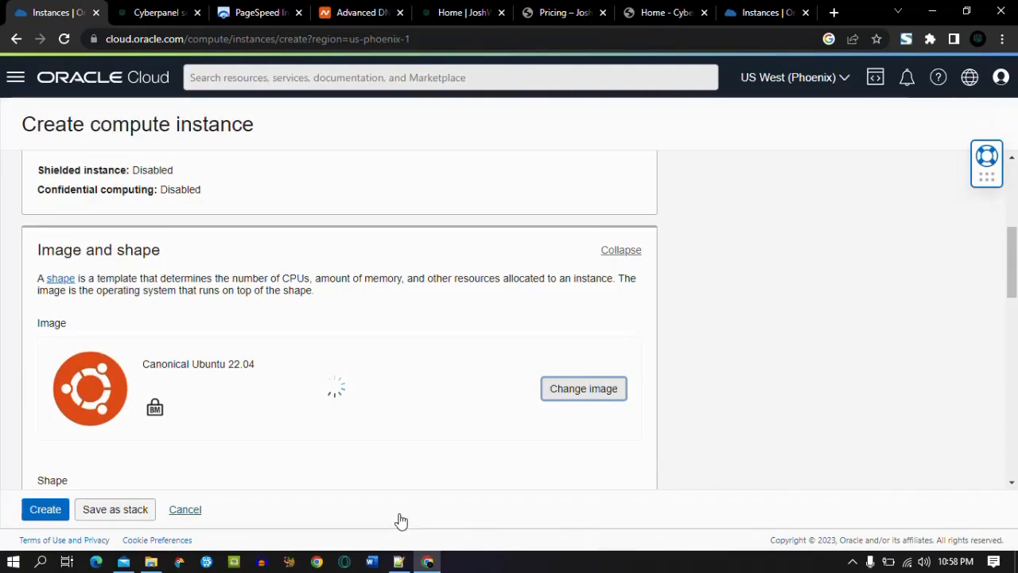
Browse the available instance shapes, checking the Ampere and Intel series, and choose the Specialty and previous generation series.
drag(1016, 283, 1015, 326)
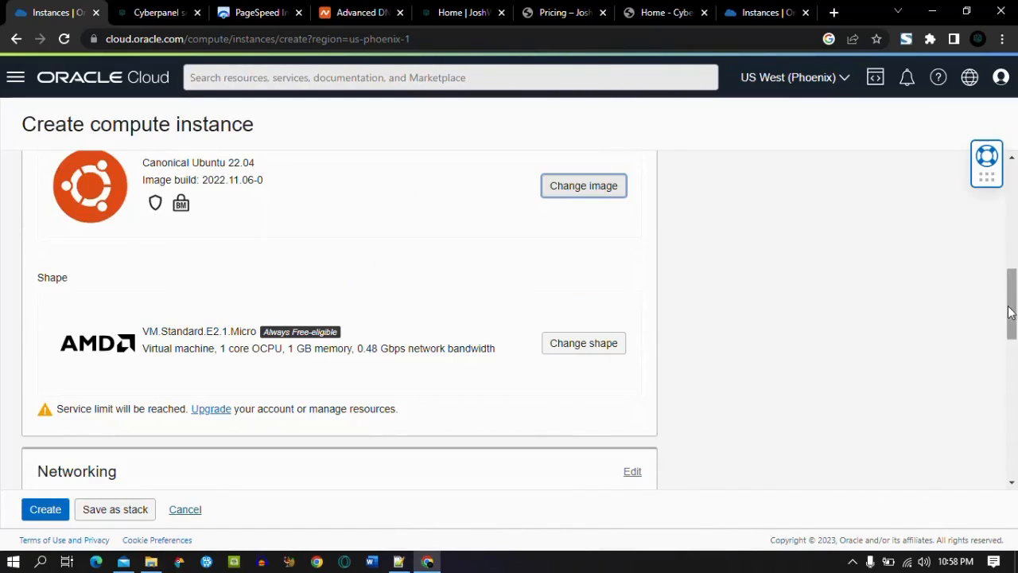
click(604, 354)
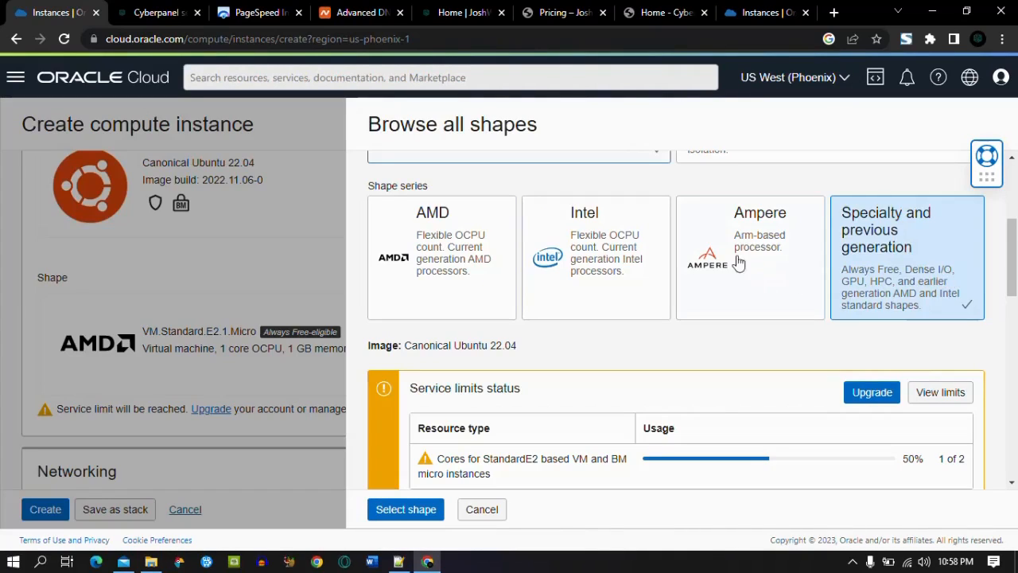
click(780, 256)
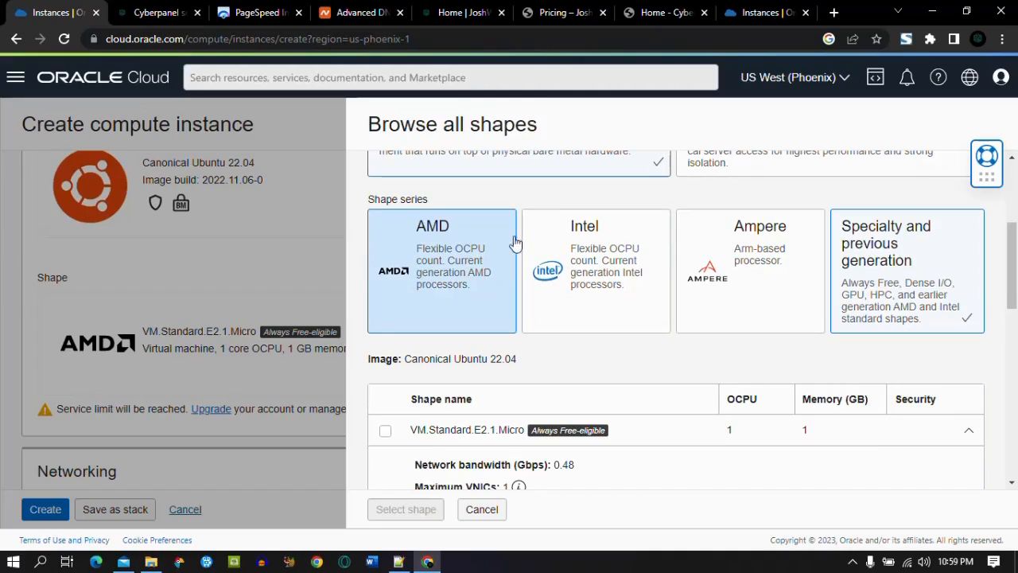
click(558, 234)
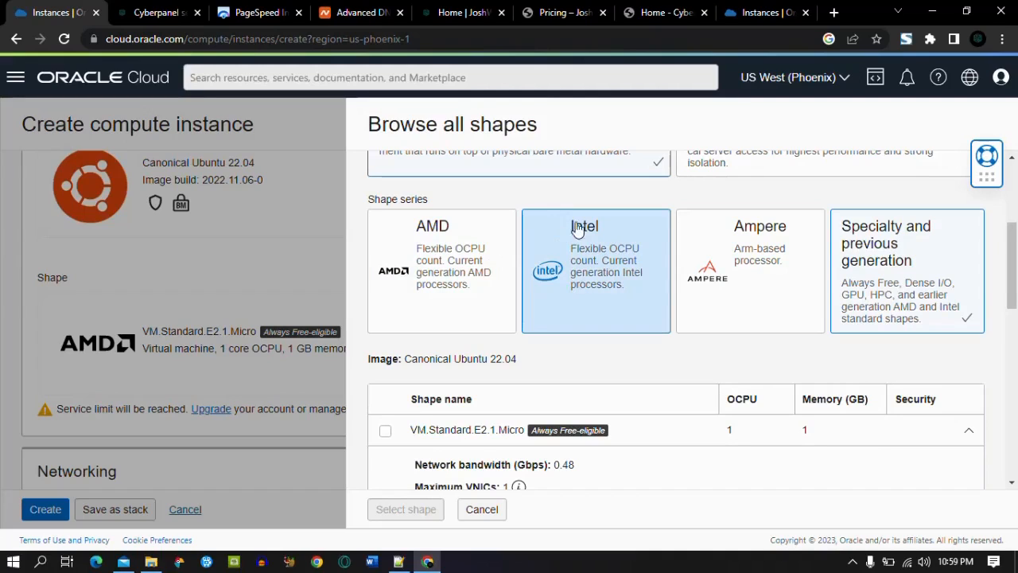
click(910, 264)
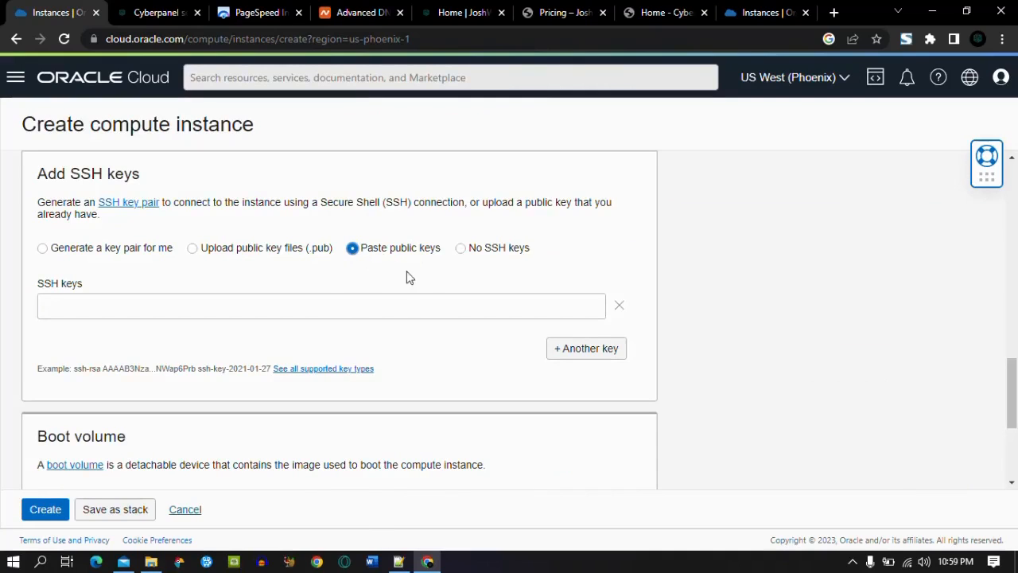
Switch to the PuTTY folder, generate a 2048-bit RSA key pair with PuTTYgen, and select the full public key text.
click(151, 561)
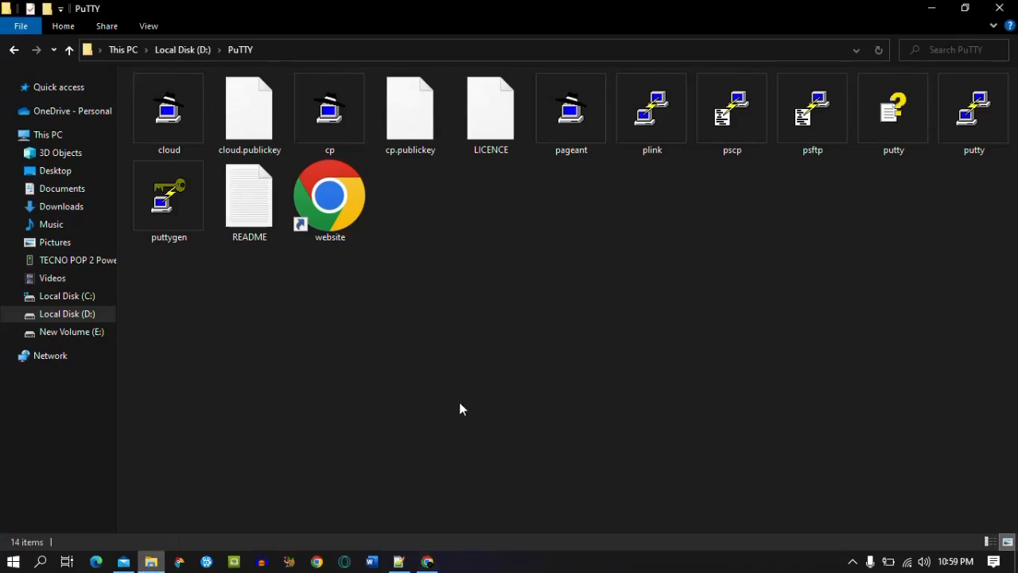
click(979, 145)
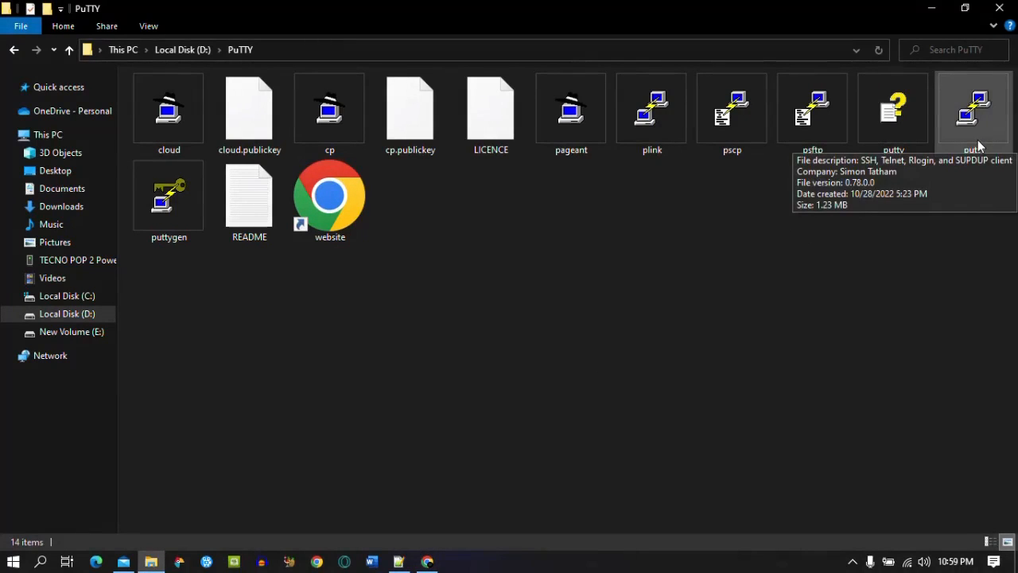
click(166, 209)
double_click(166, 208)
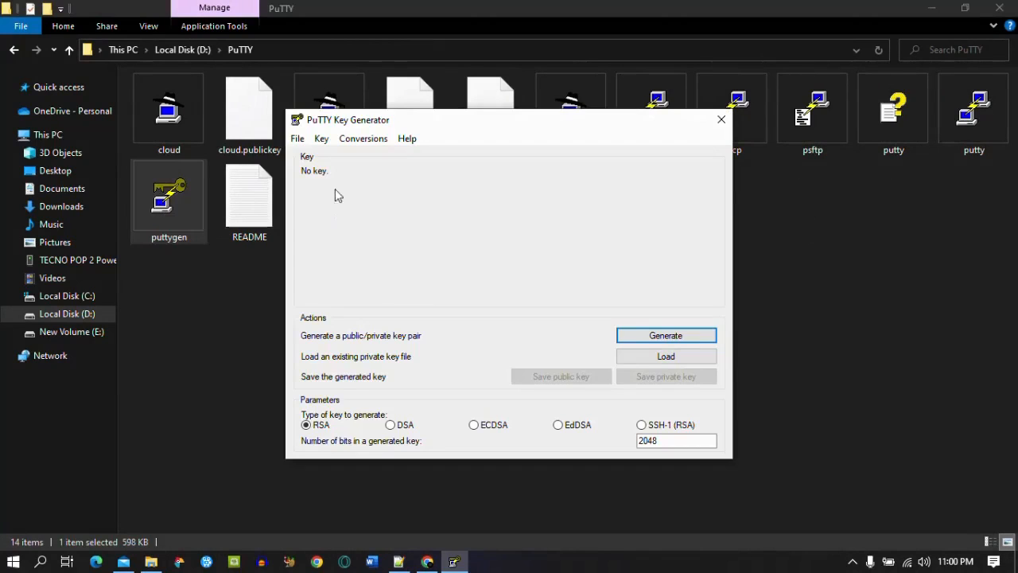
click(691, 338)
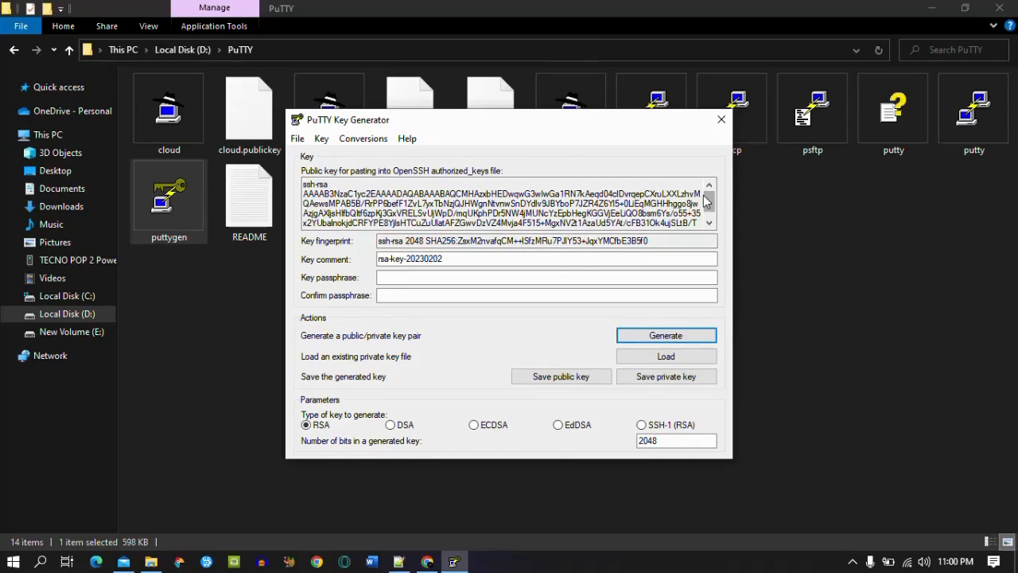
drag(706, 201, 709, 219)
drag(643, 222, 315, 182)
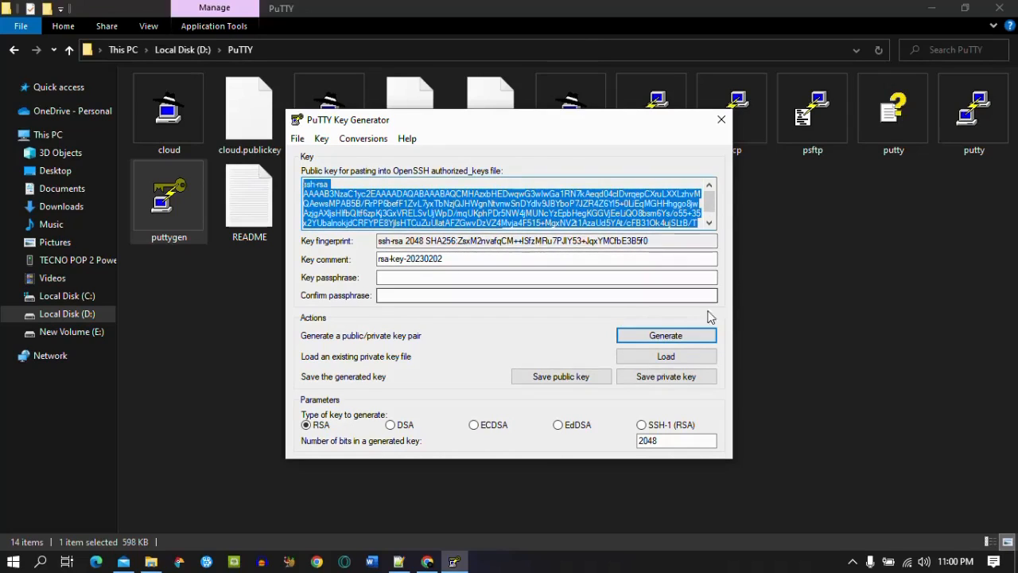
Save the generated private key without a passphrase as cyber in the PuTTY folder.
click(678, 378)
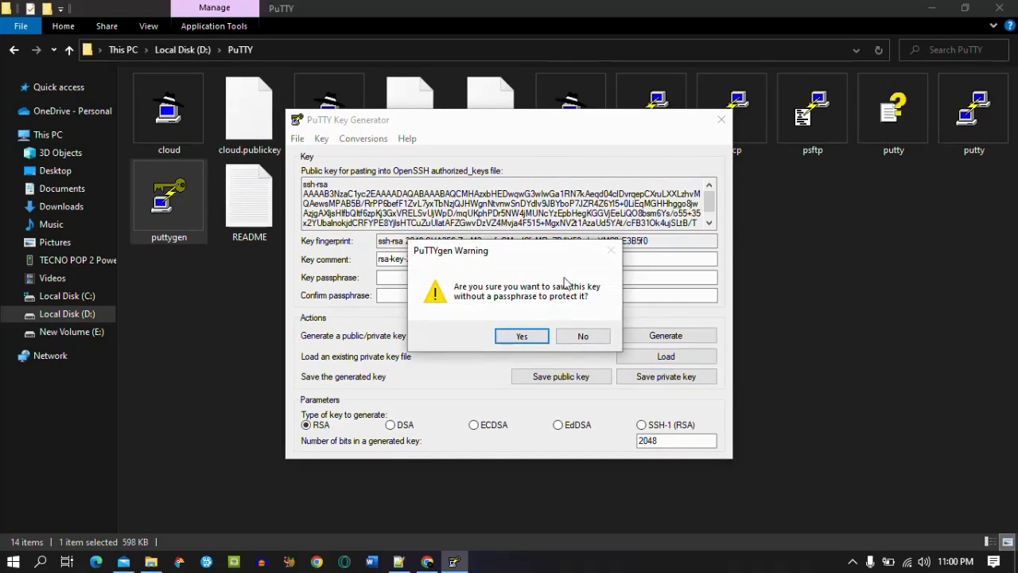
click(524, 334)
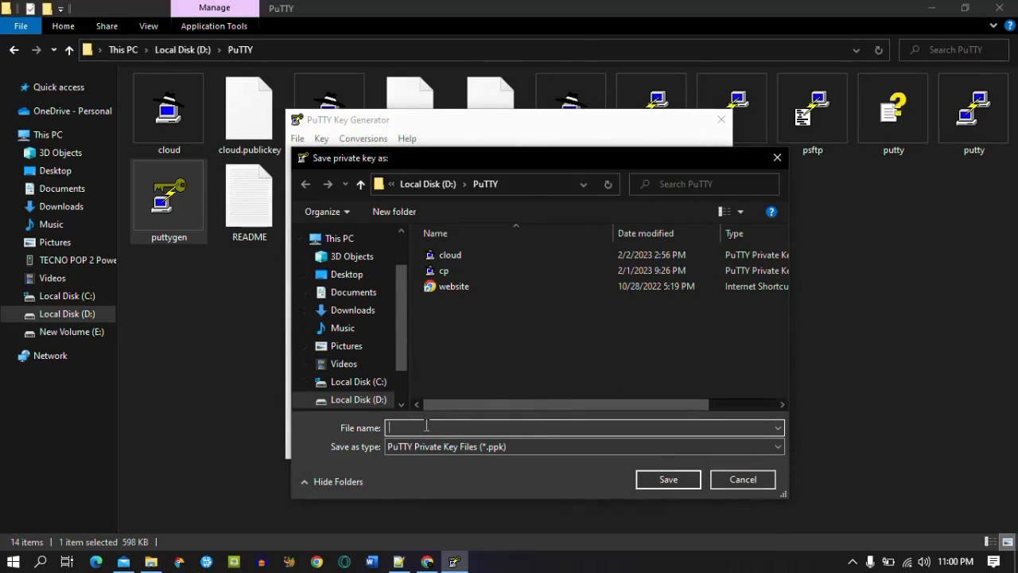
text(cyber)
key(Return)
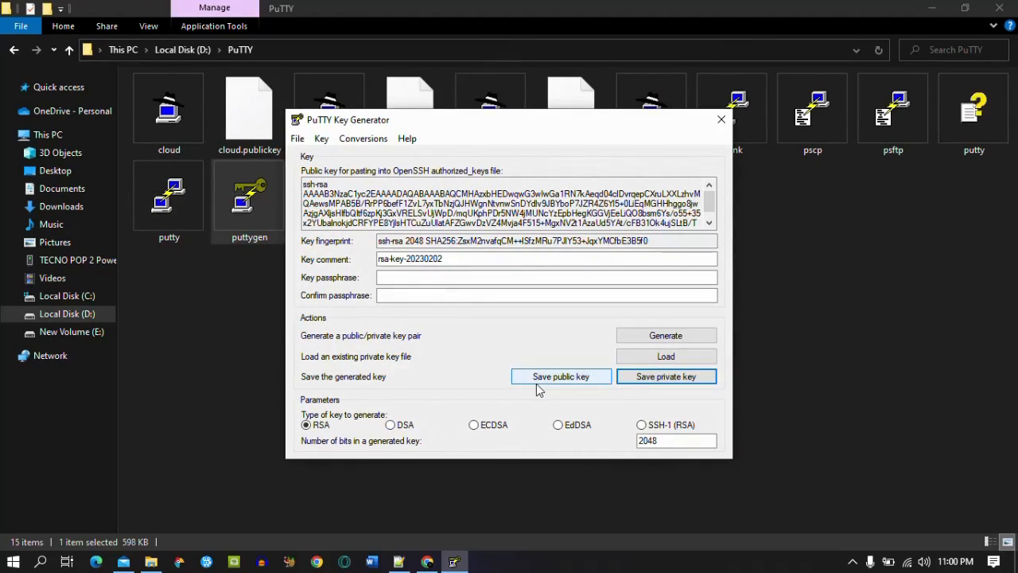
Save the public key as cyber.publickey in the PuTTY folder and close the key generator.
click(541, 380)
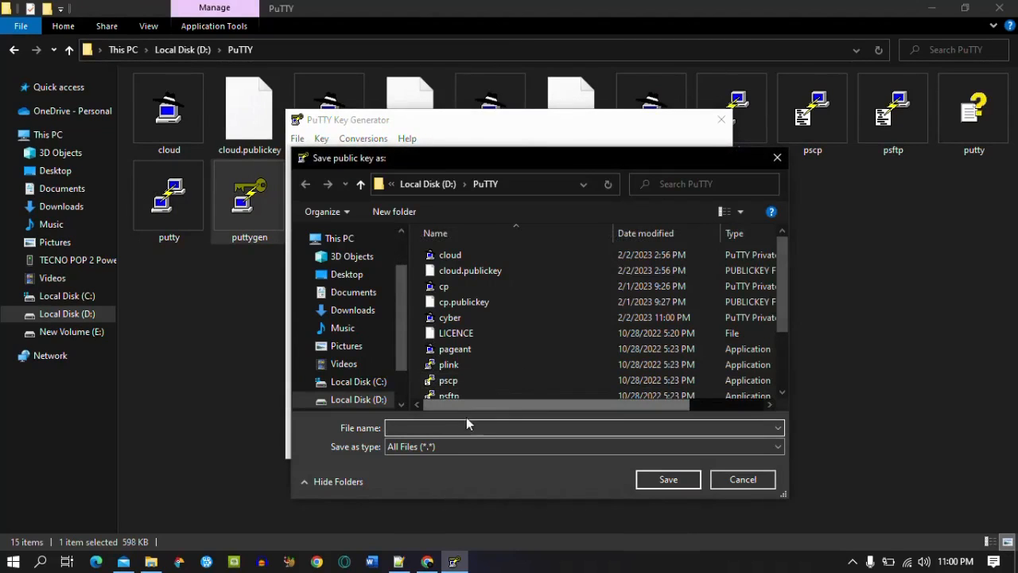
text(cybe)
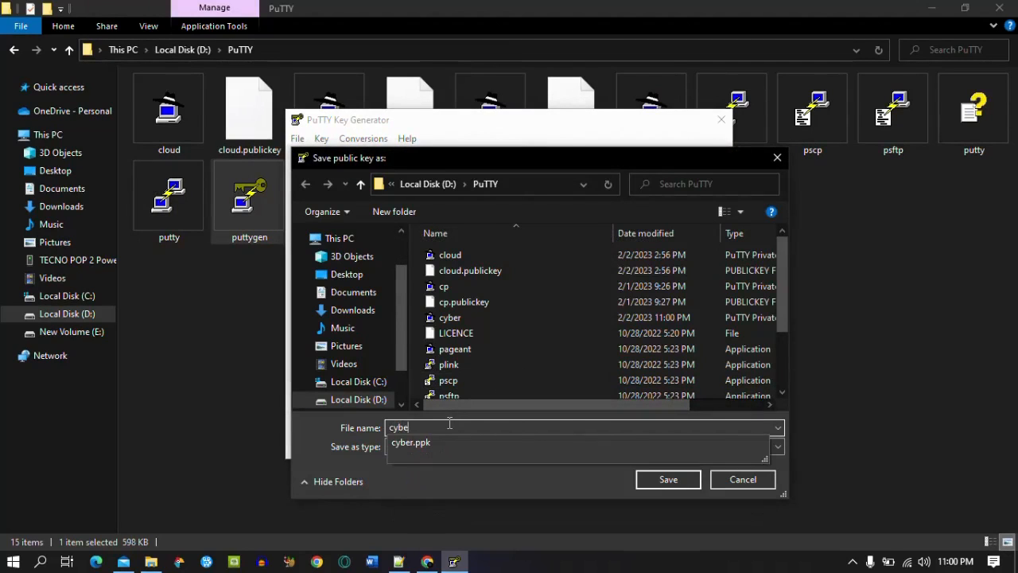
text(r.publickey)
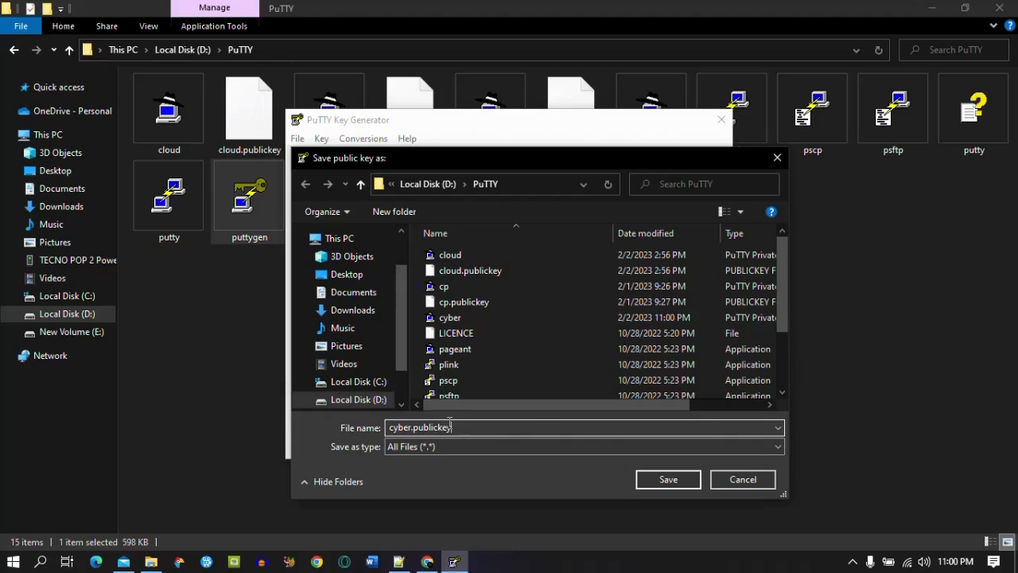
key(Return)
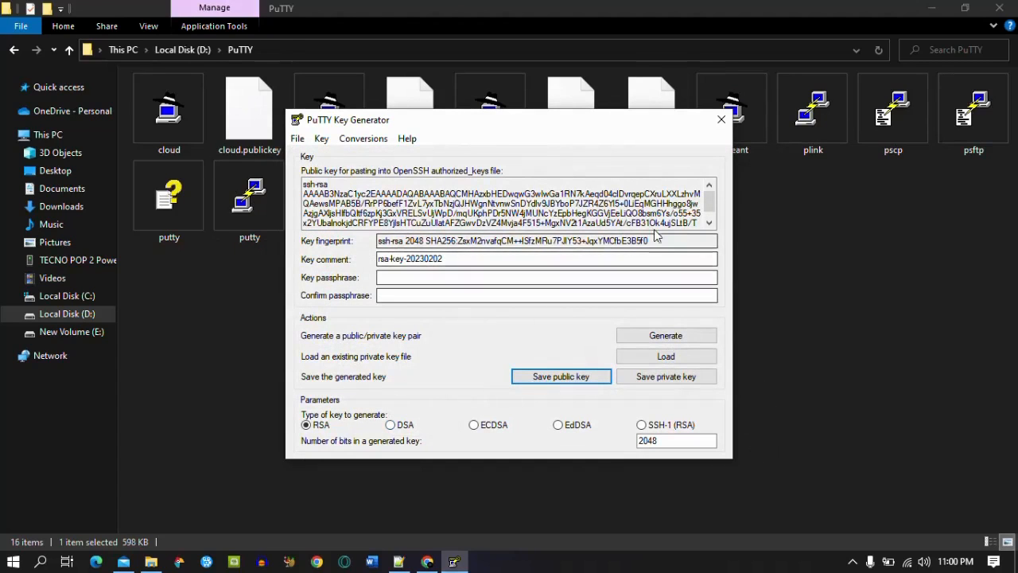
click(721, 121)
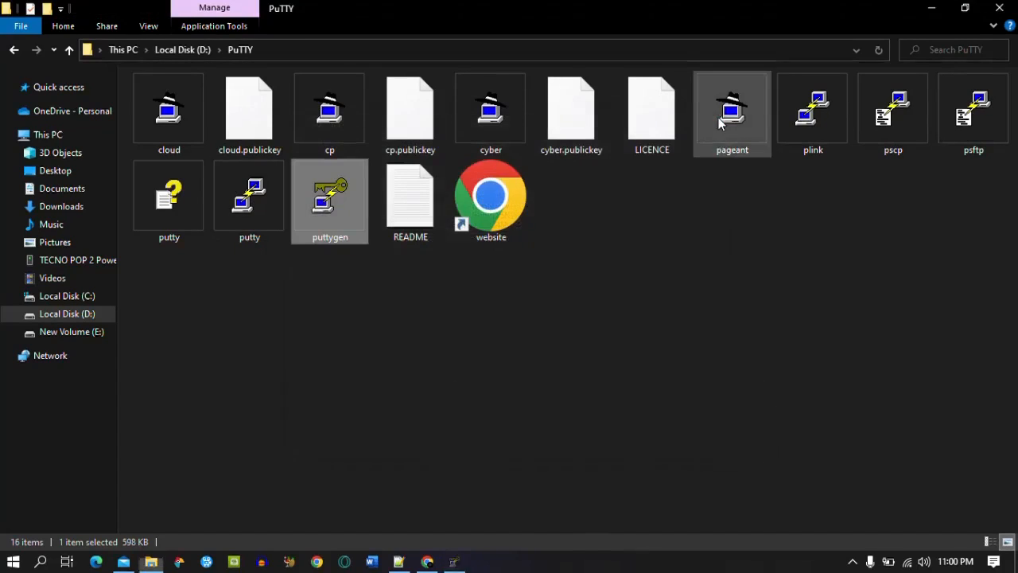
Switch back to the Oracle Cloud instance form in Chrome and paste the generated public key as the SSH key.
click(427, 561)
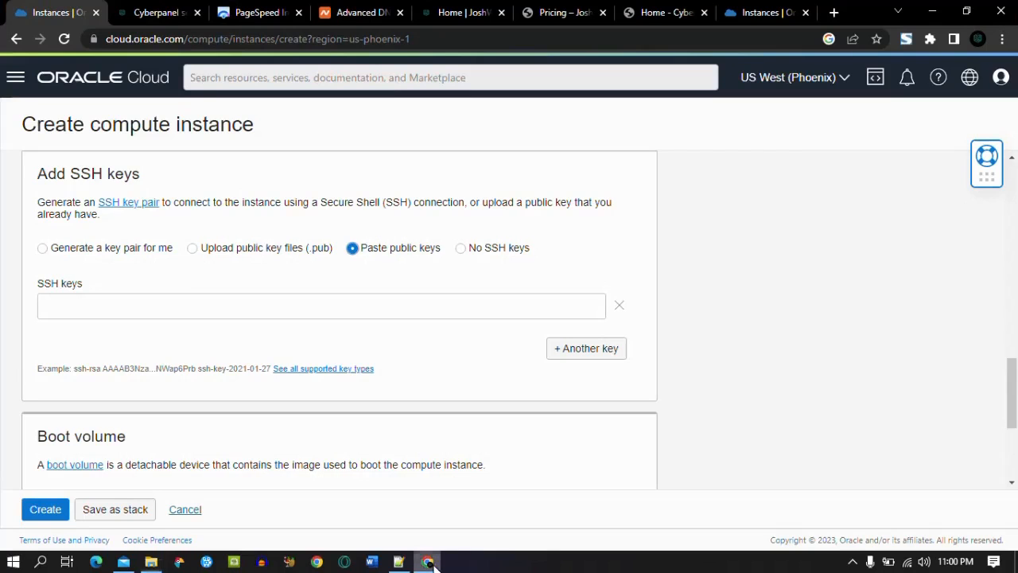
click(121, 307)
key(ctrl+v)
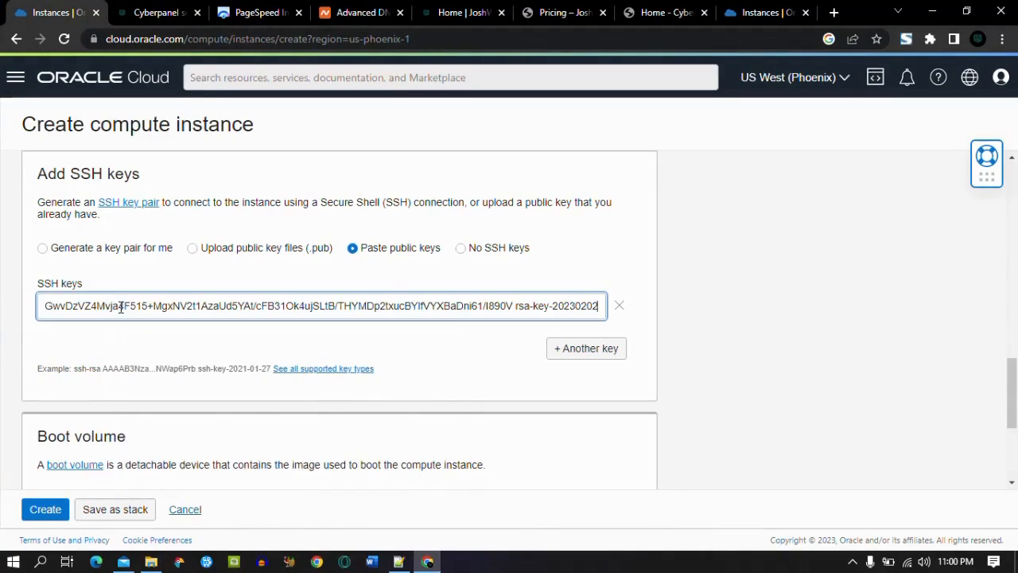
click(407, 350)
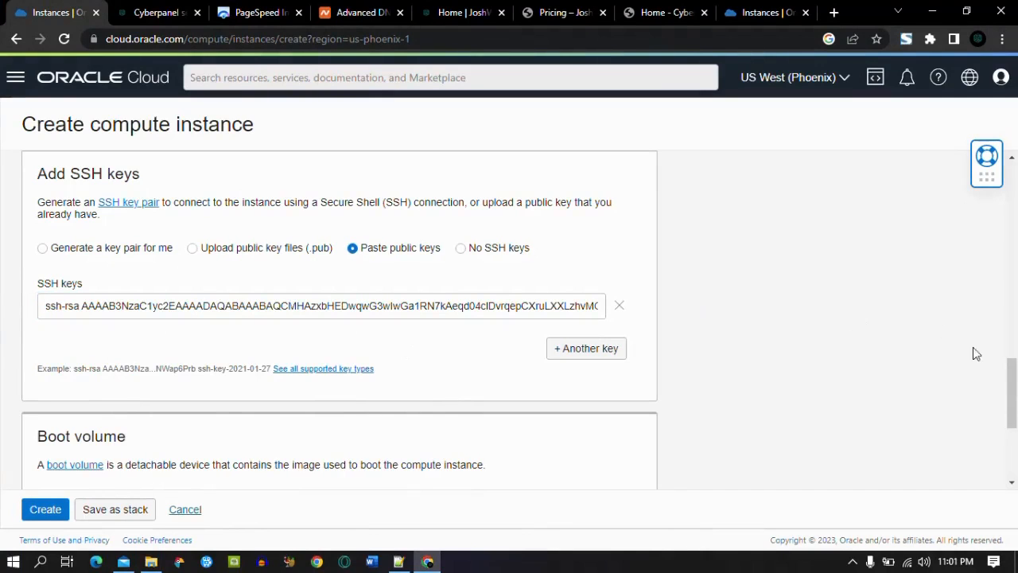
Specify a custom boot volume size of 50 GB with balanced performance and create the compute instance.
drag(1014, 396, 1014, 475)
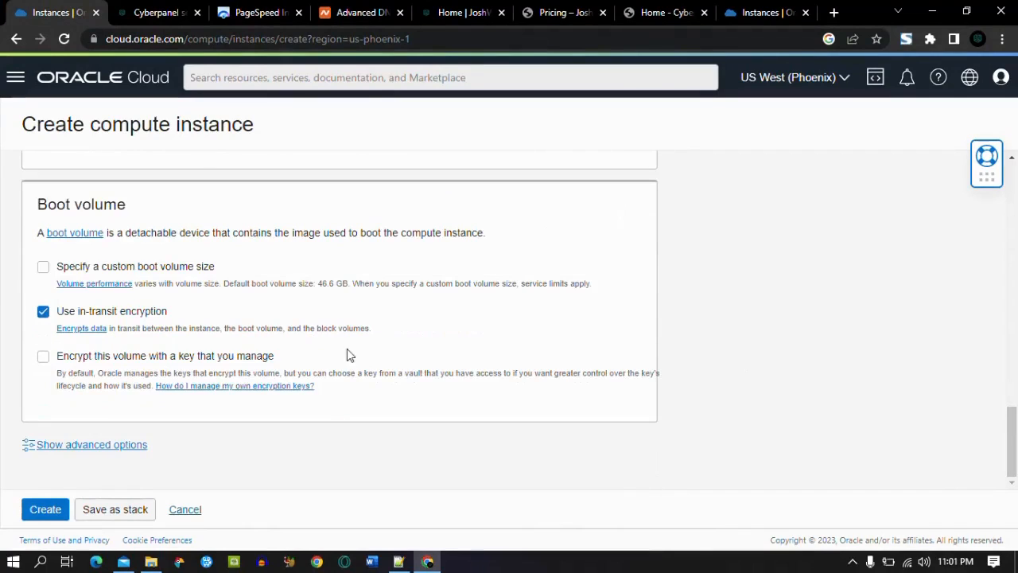
click(43, 268)
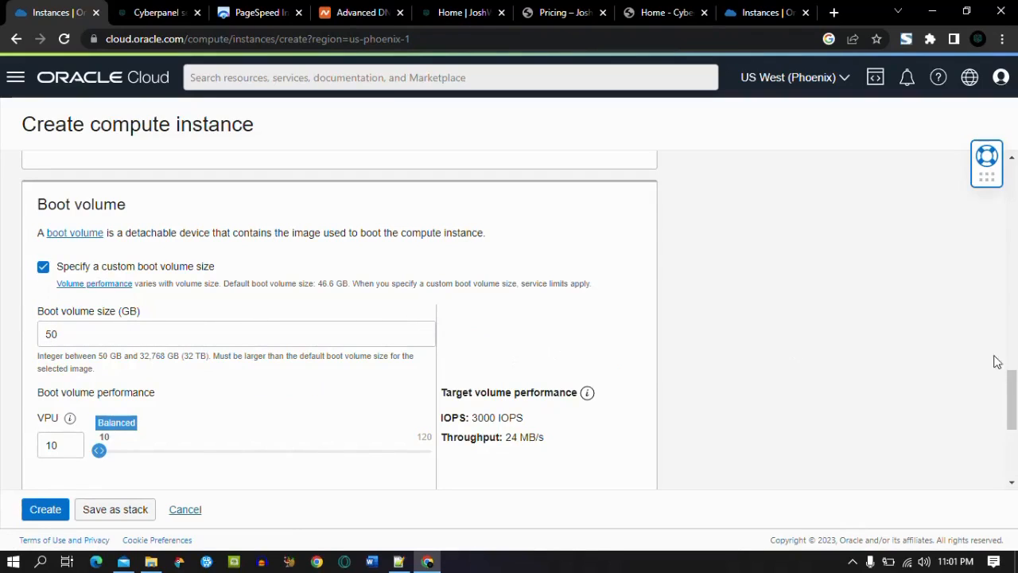
drag(1015, 387, 1016, 431)
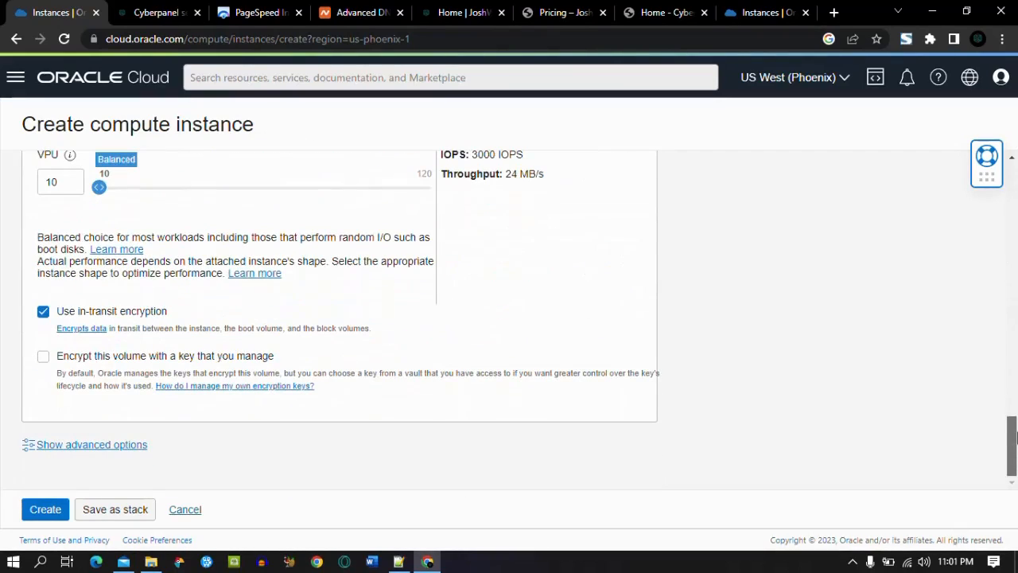
click(46, 510)
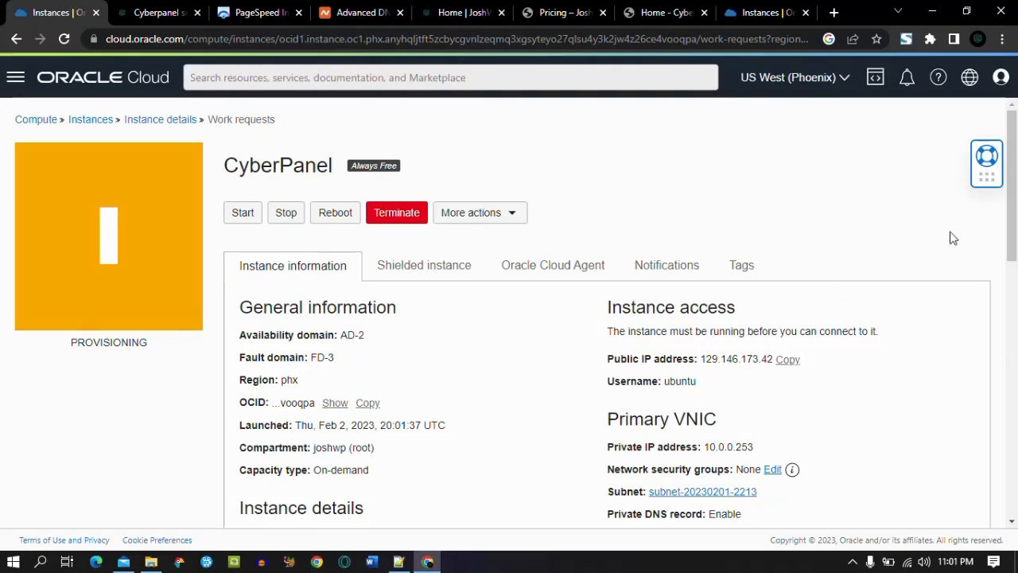
Copy the CyberPanel instance's public IP address and switch to Namecheap's Advanced DNS page for joshwp.site.
scroll(1016, 229, down, 1)
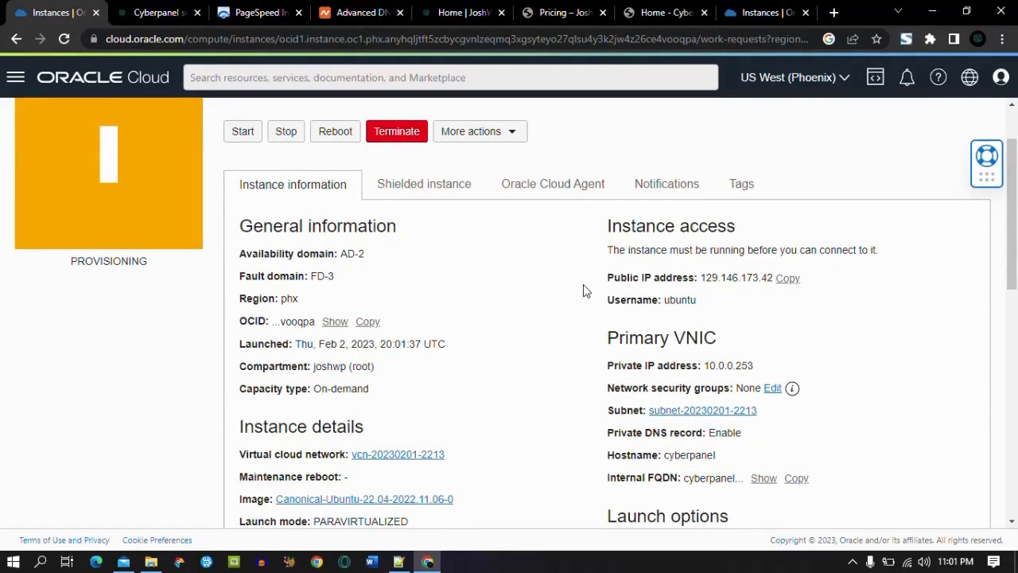
click(790, 280)
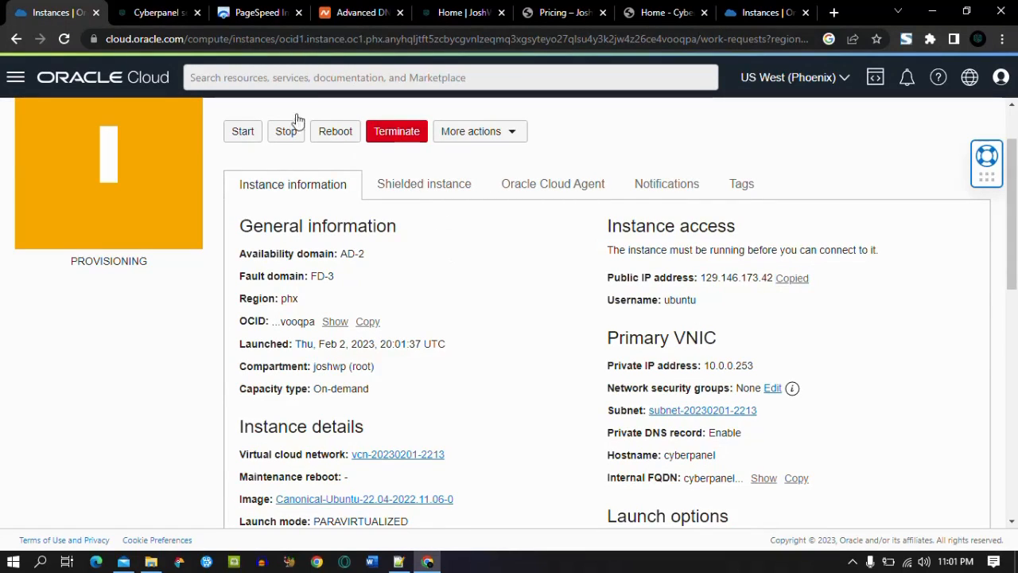
click(350, 9)
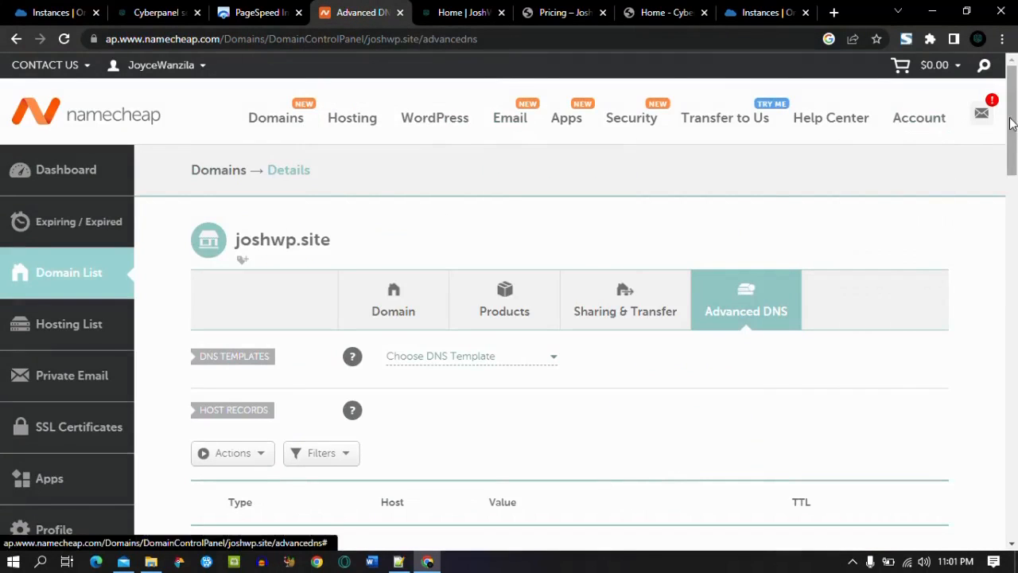
Add and save an A record with host @ pointing to 129.146.173.42 in the host records.
drag(1016, 119, 1016, 154)
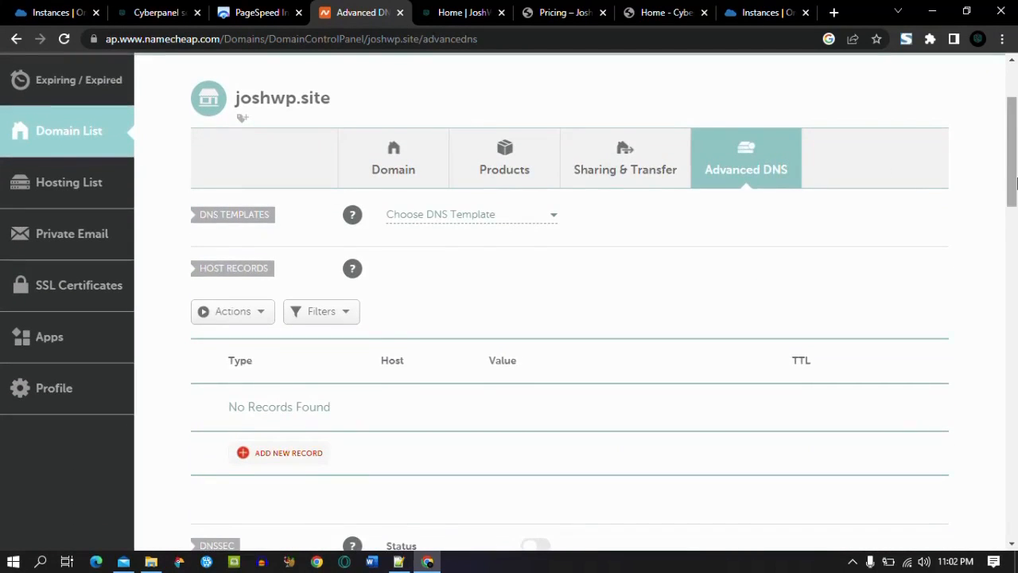
scroll(1016, 183, down, 3)
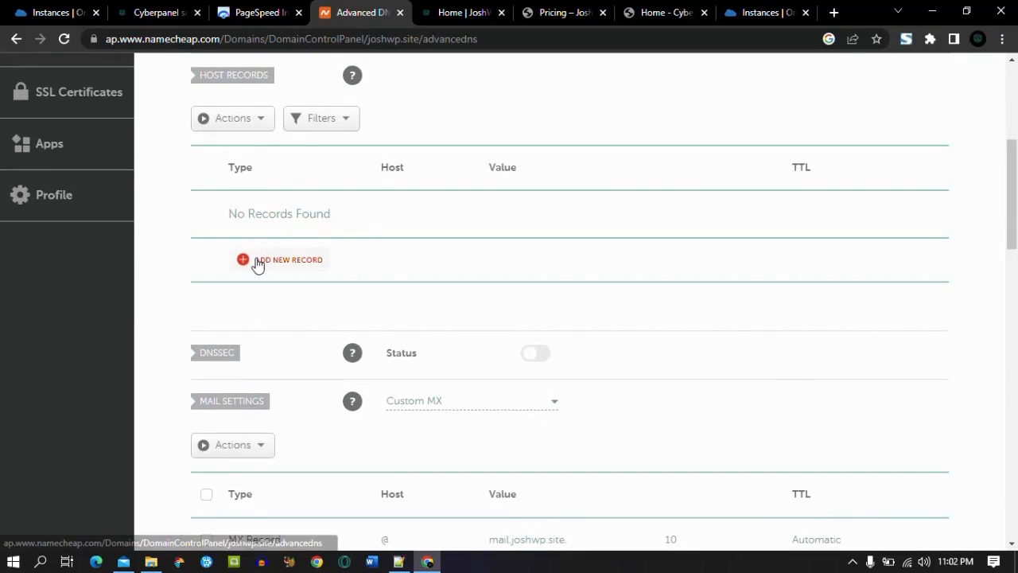
click(257, 265)
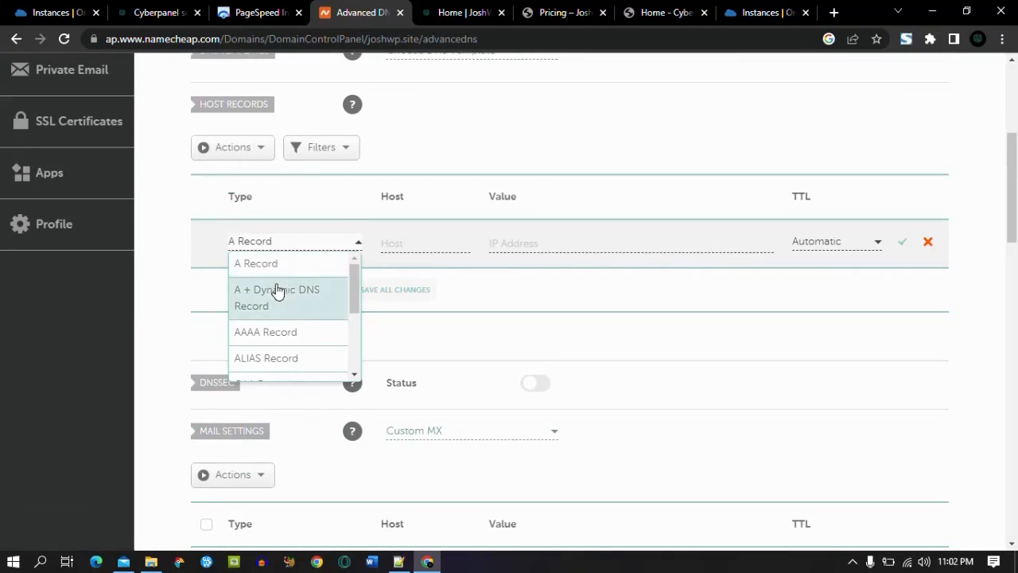
click(278, 263)
click(410, 244)
click(444, 385)
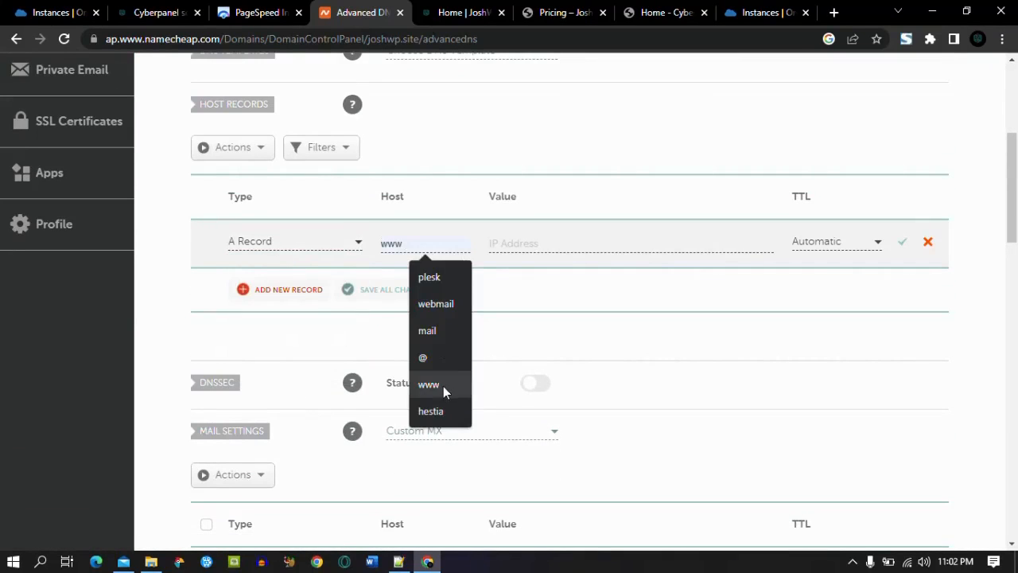
click(429, 360)
click(550, 247)
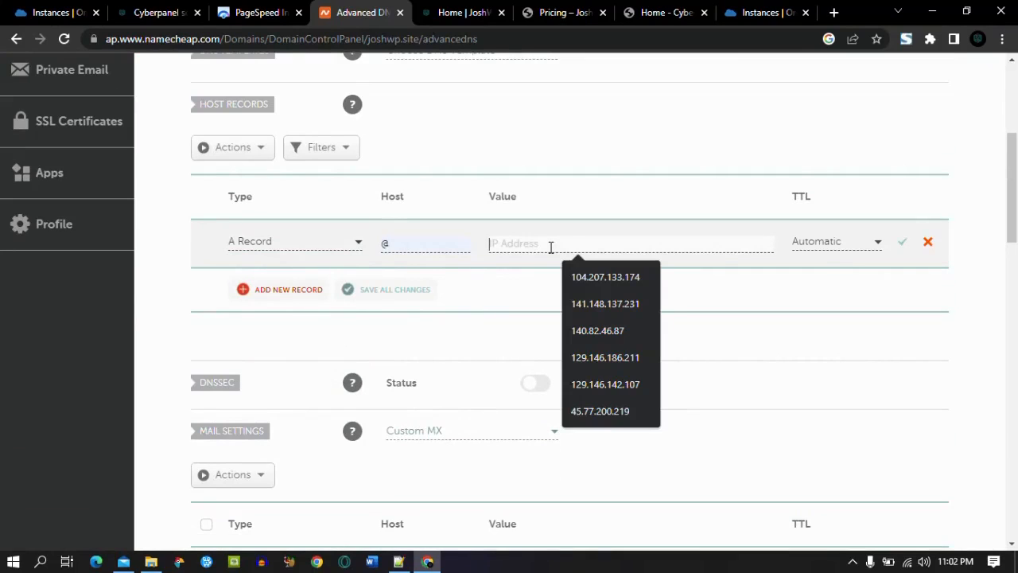
key(ctrl+v)
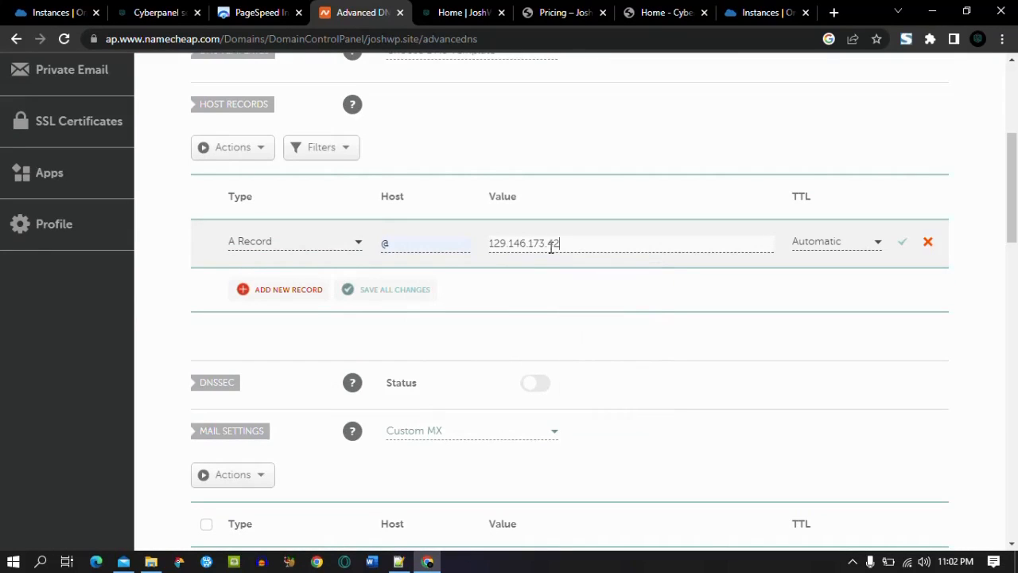
click(907, 242)
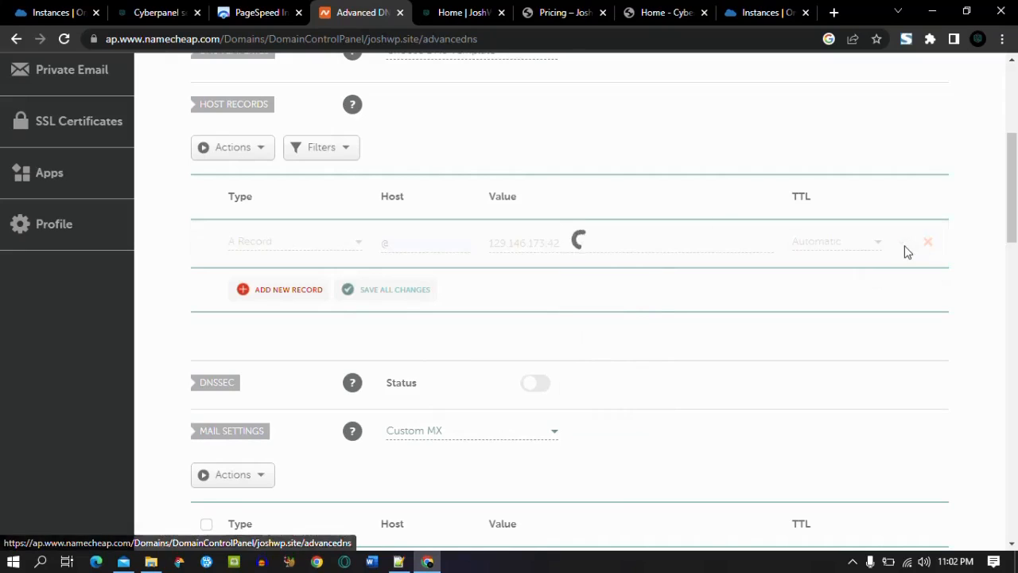
Add and save a CNAME record with host www targeting joshwp.site.
click(286, 298)
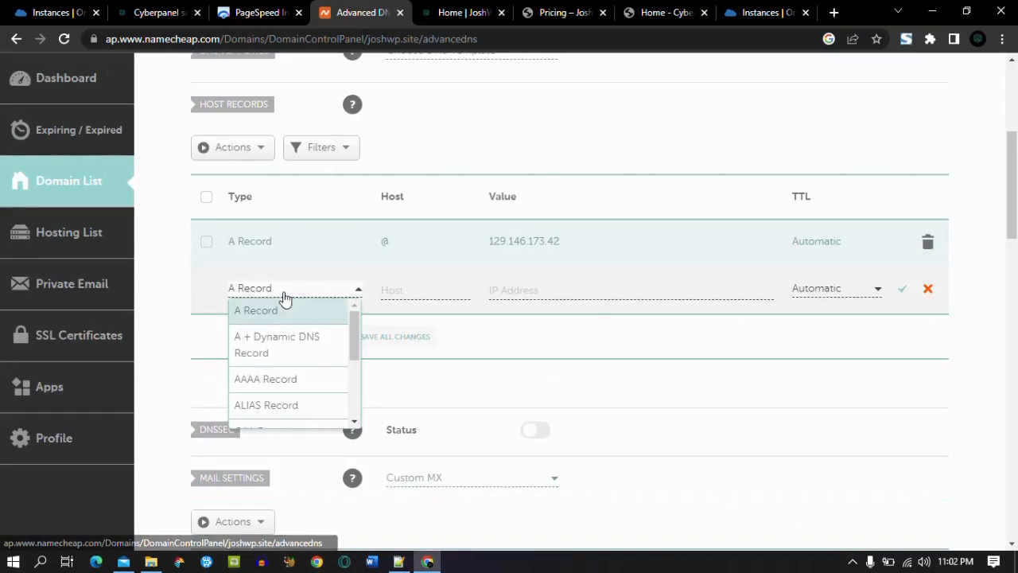
drag(358, 329, 345, 364)
click(328, 377)
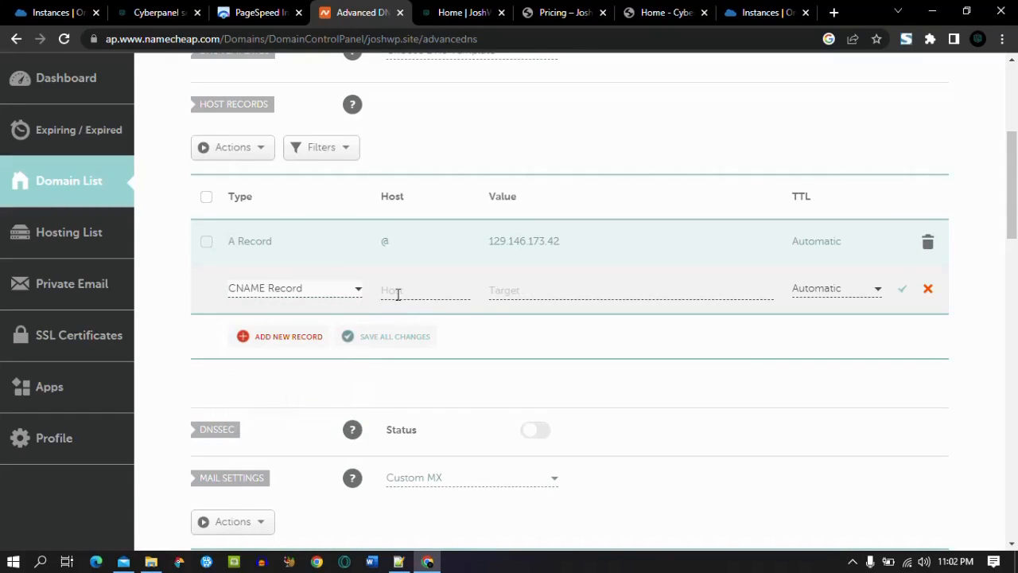
click(398, 293)
click(423, 429)
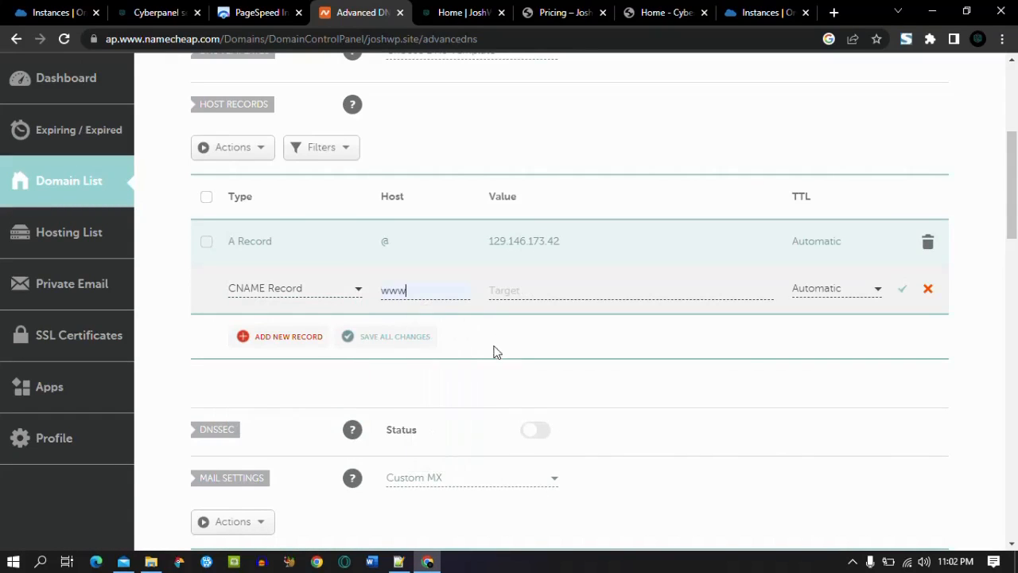
click(506, 295)
click(594, 326)
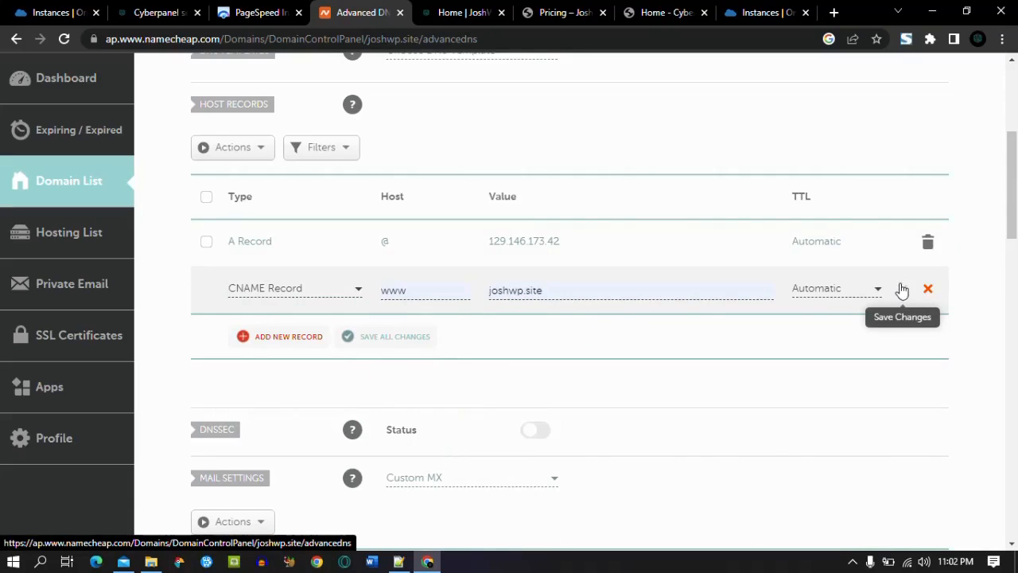
click(902, 296)
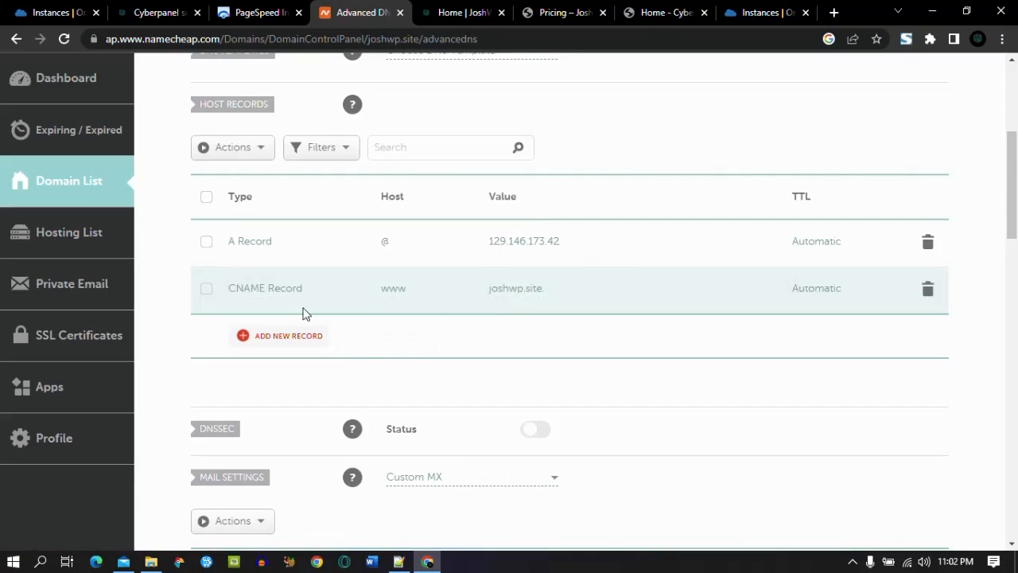
Add and save another A record with host cyber pointing to 129.146.173.42.
click(278, 338)
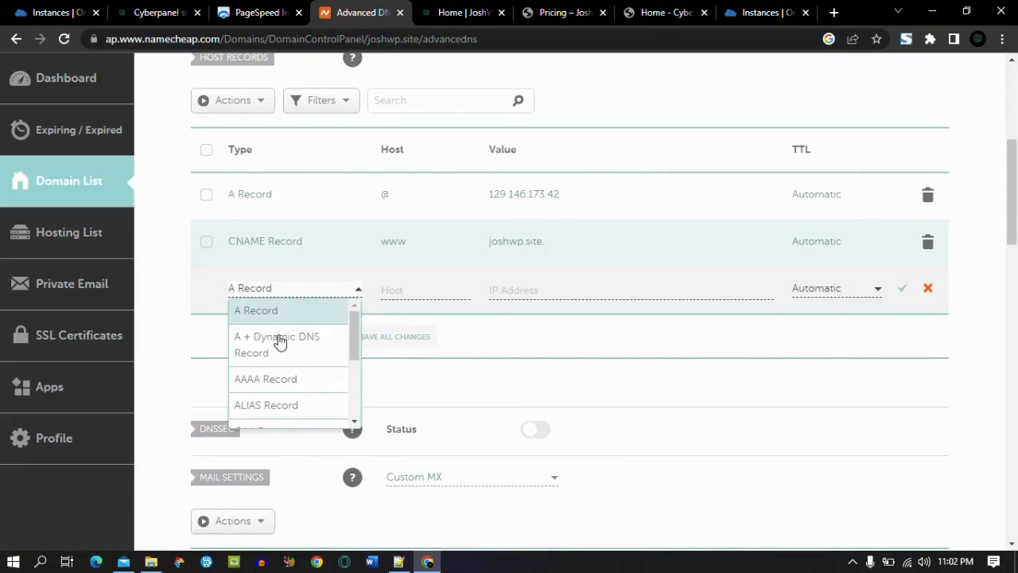
scroll(354, 319, down, 3)
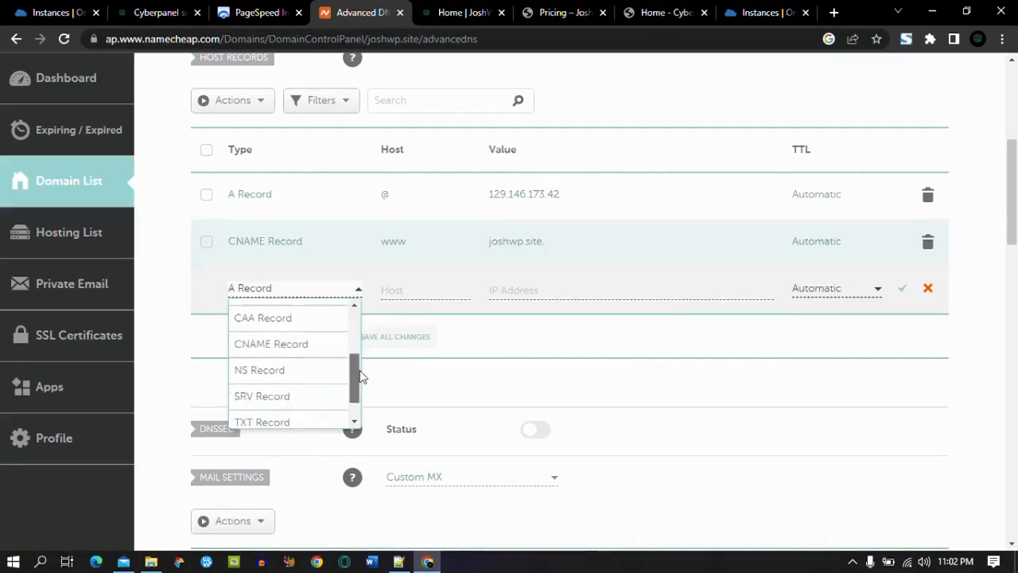
scroll(355, 320, up, 3)
click(296, 309)
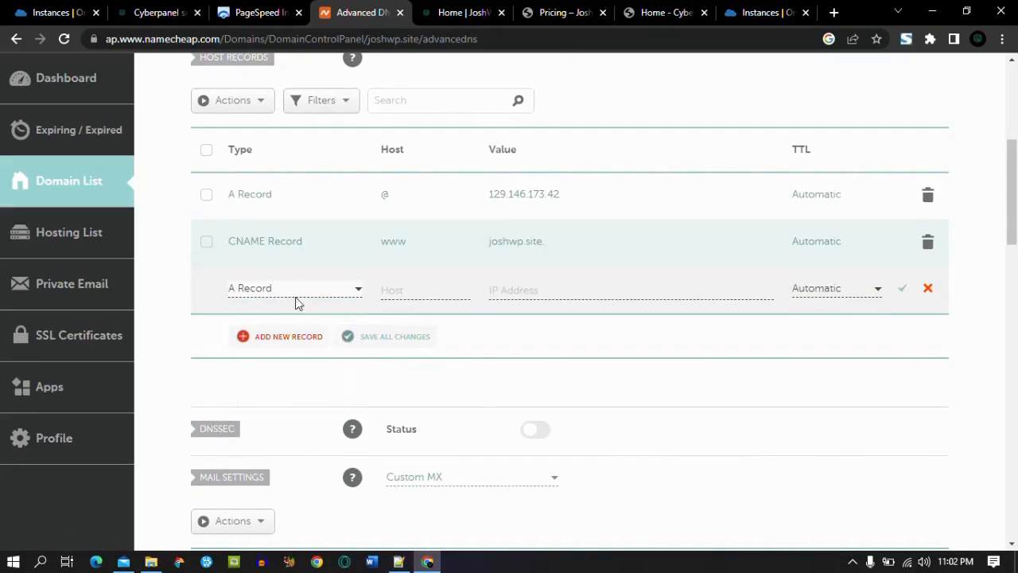
click(427, 288)
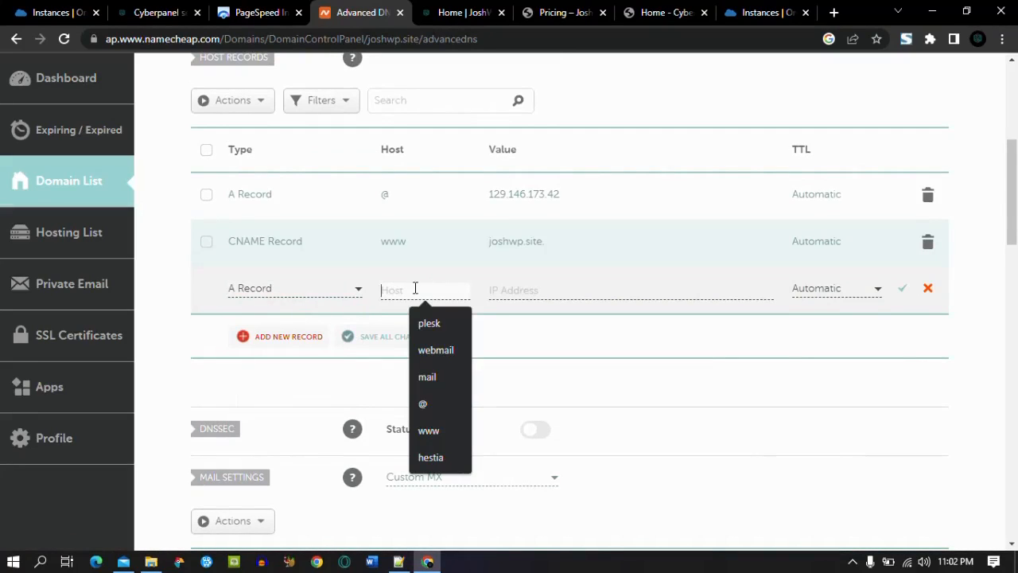
text(c)
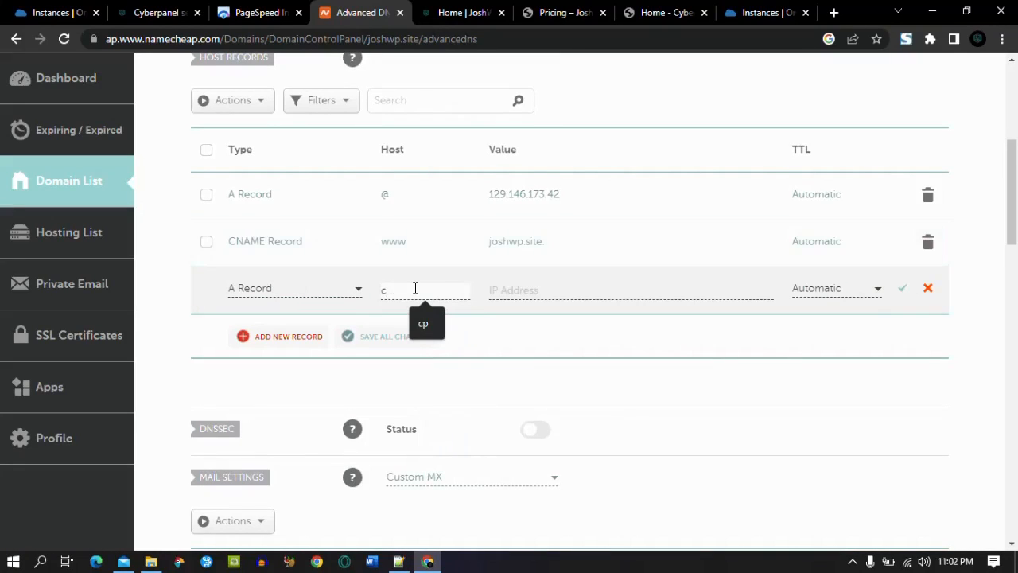
text(yber)
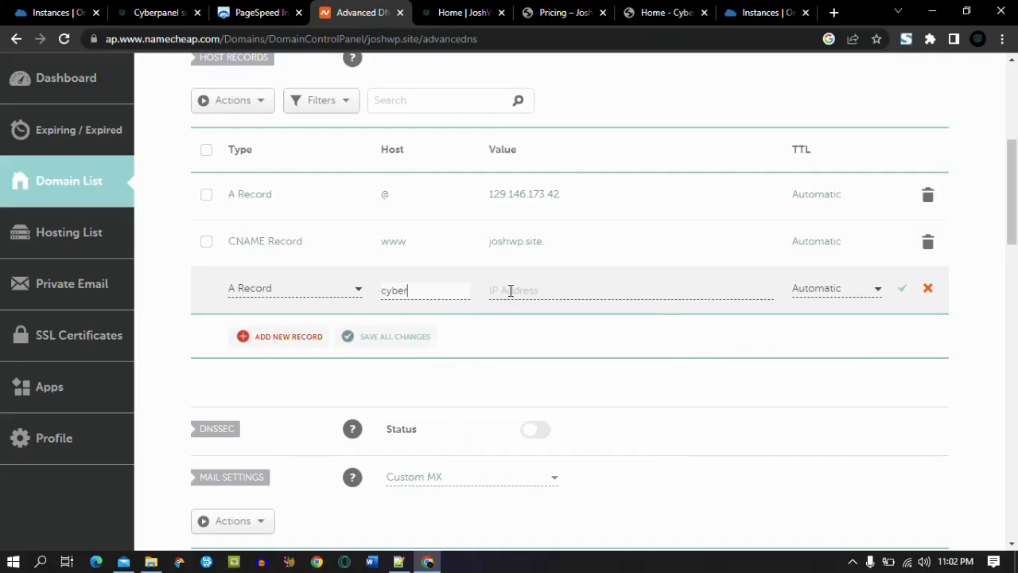
click(513, 290)
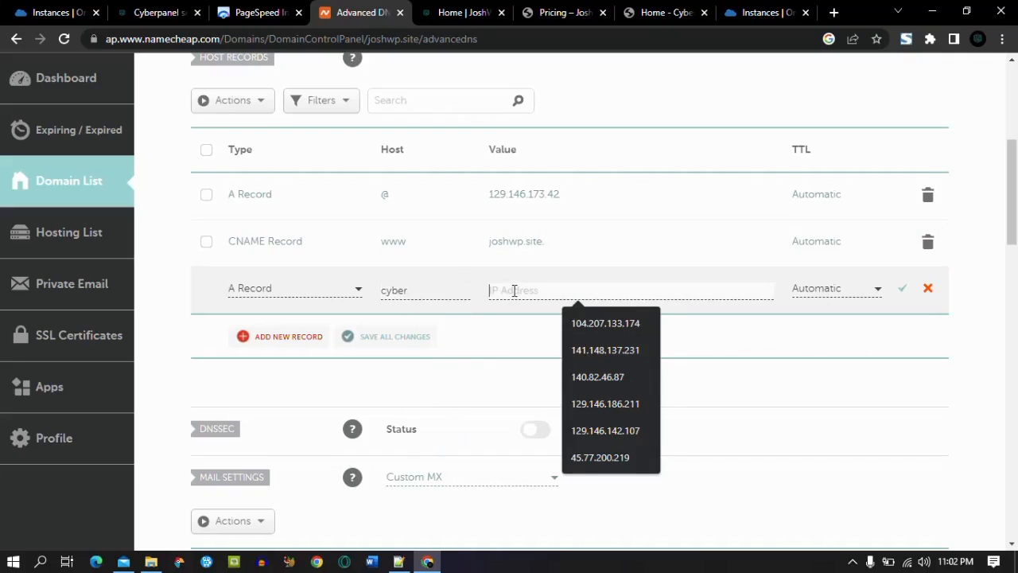
text(129.146.173.42)
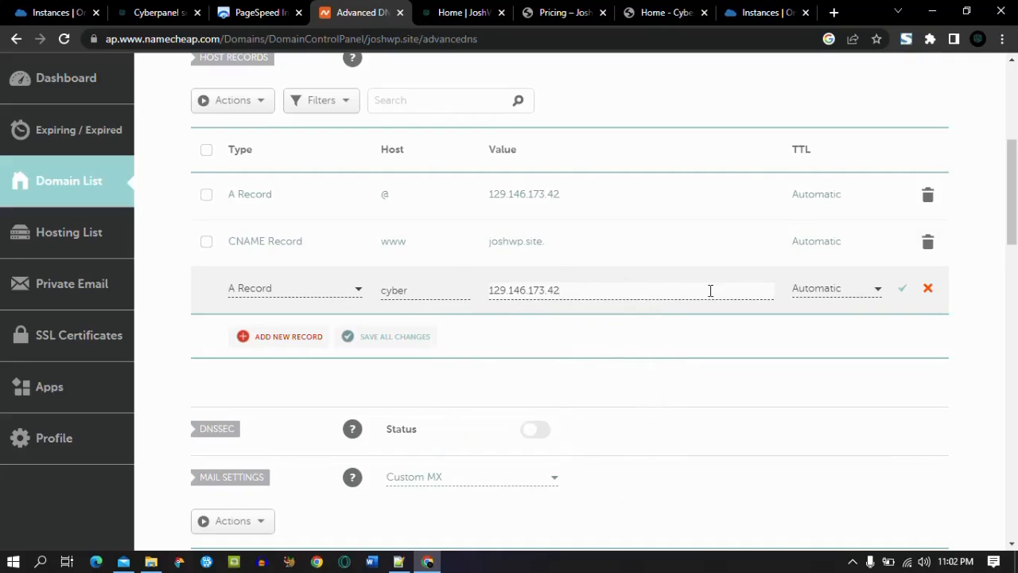
click(911, 291)
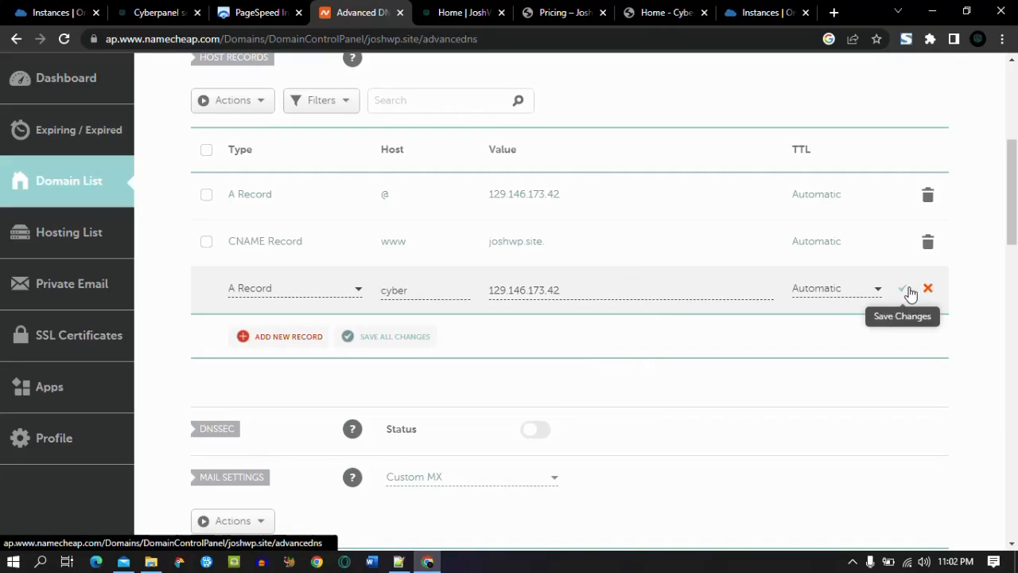
click(911, 291)
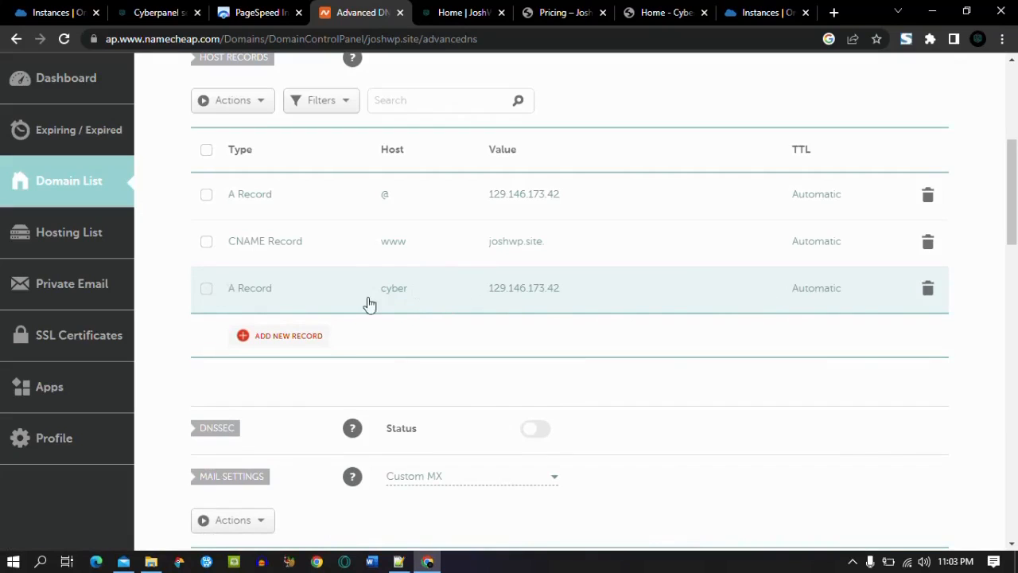
Change the host of the cyber A record to cloud and save the record.
click(411, 293)
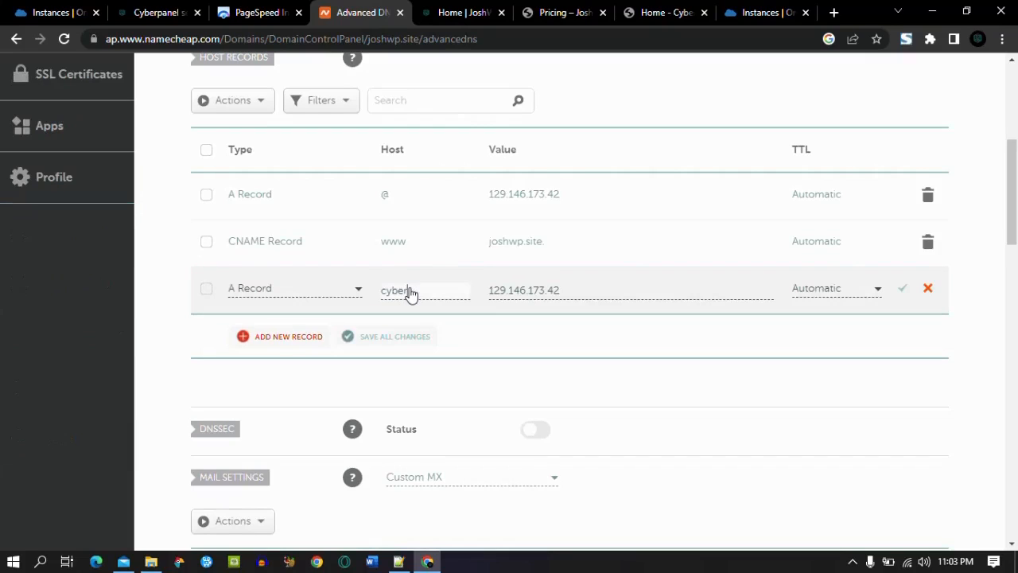
key(BackSpace)
key(BackSpace)
key(BackSpace)
key(BackSpace)
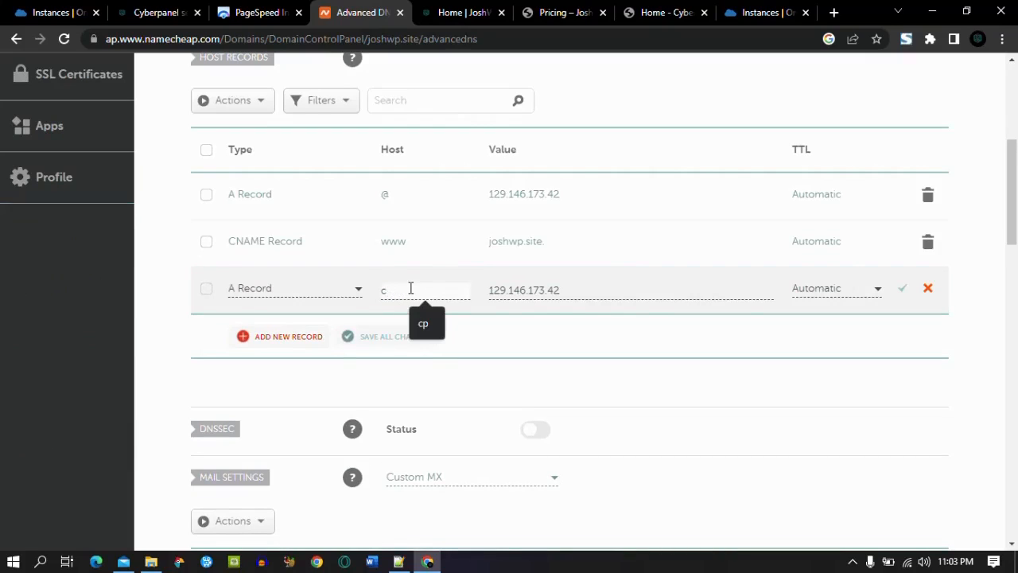
text(loud)
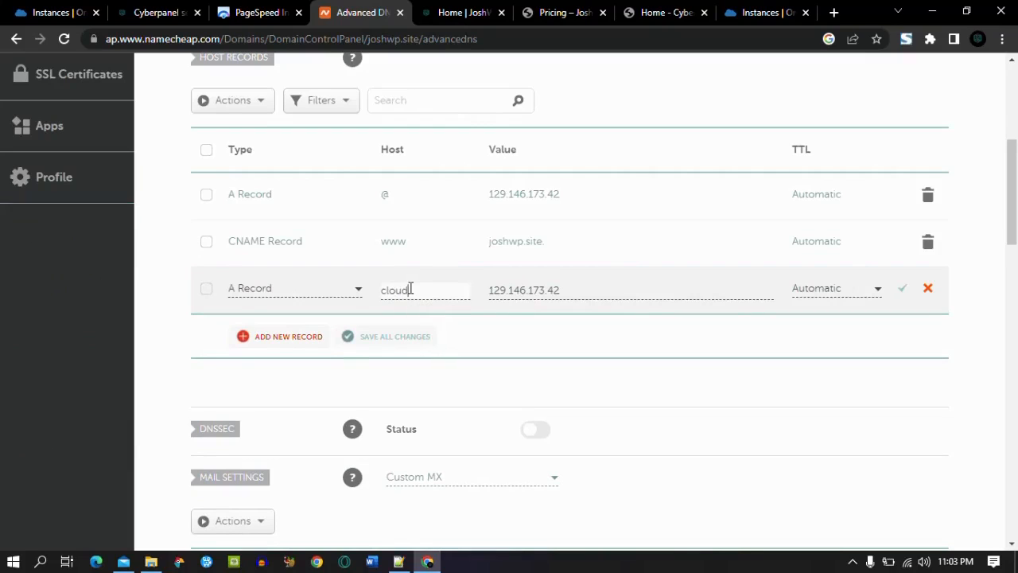
click(902, 293)
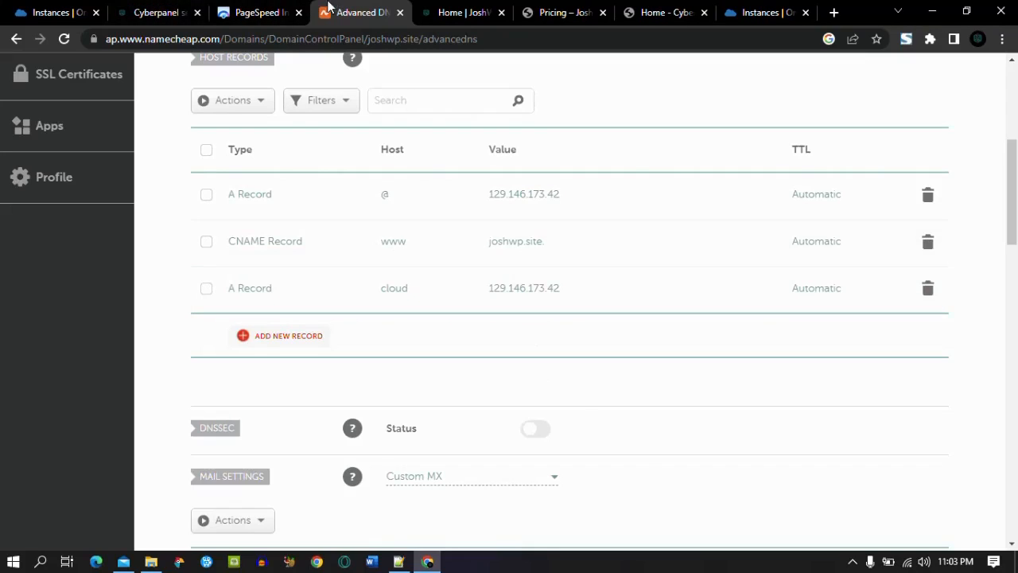
Check the CyberPanel instance page in Oracle Cloud and find the ports line in the Notepad++ notes.
click(44, 7)
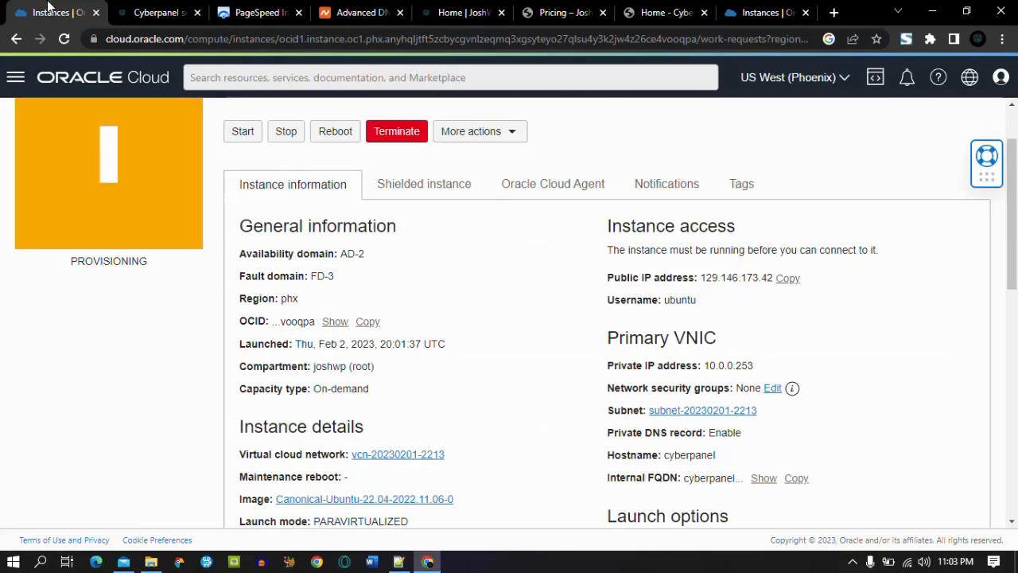
mouse_move(1016, 219)
mouse_down()
mouse_move(1017, 237)
mouse_move(1016, 219)
mouse_up()
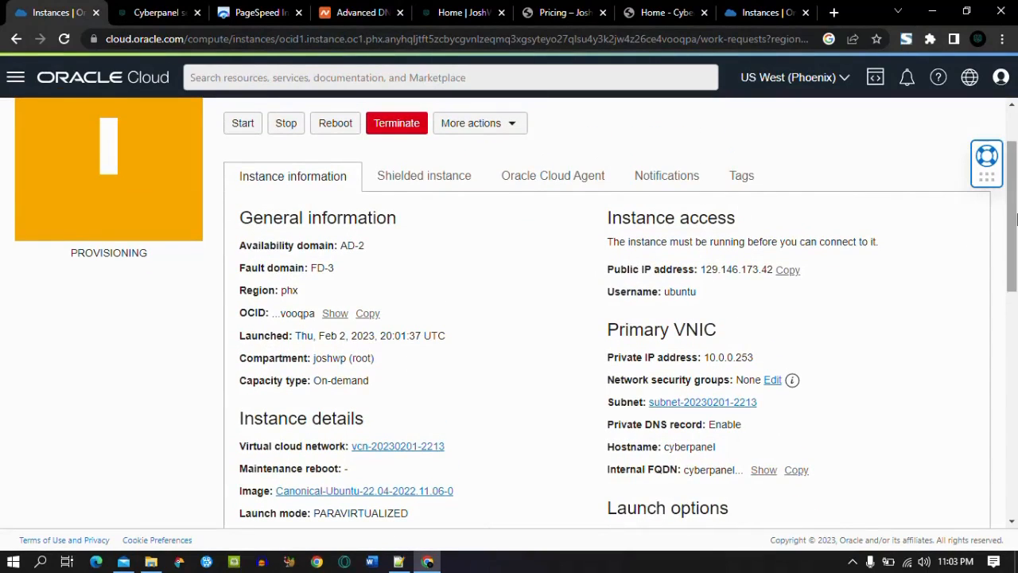
click(400, 563)
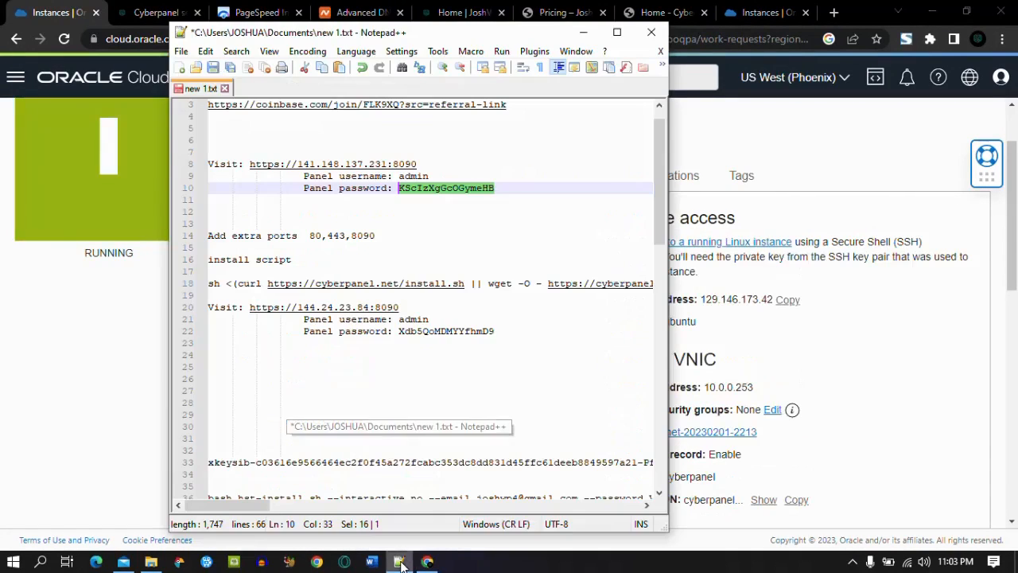
drag(661, 209, 660, 393)
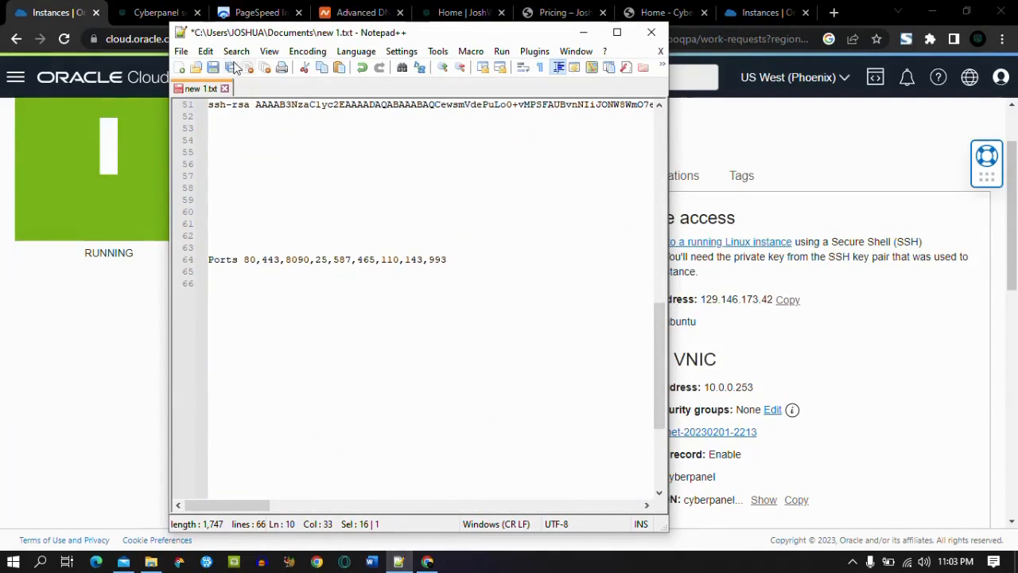
View the install command in the joshwp.com CyberPanel article and copy the port list 80,443,8090,25,587,465,110,143,993 from the Notepad++ notes.
click(138, 10)
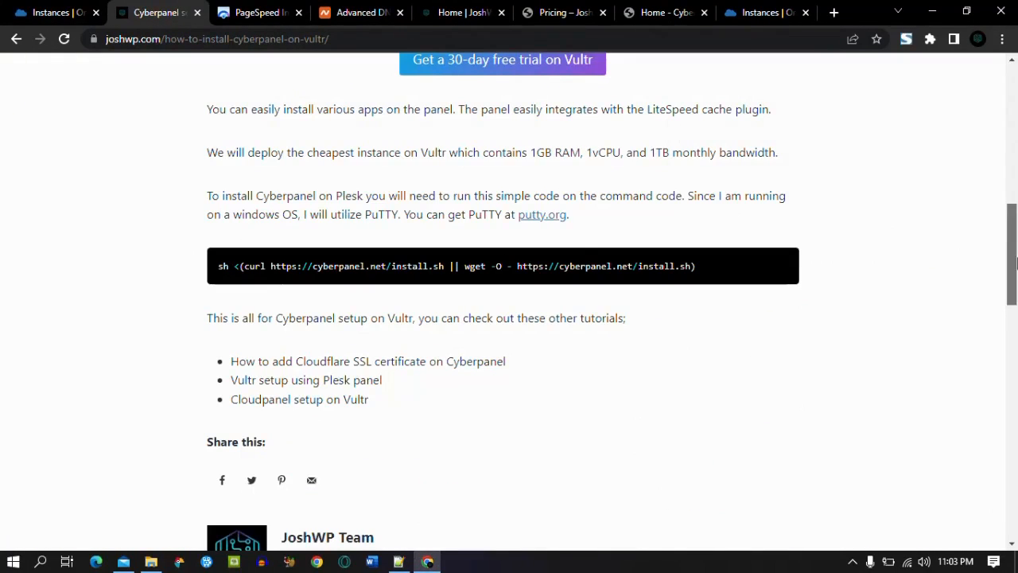
scroll(1006, 259, down, 1)
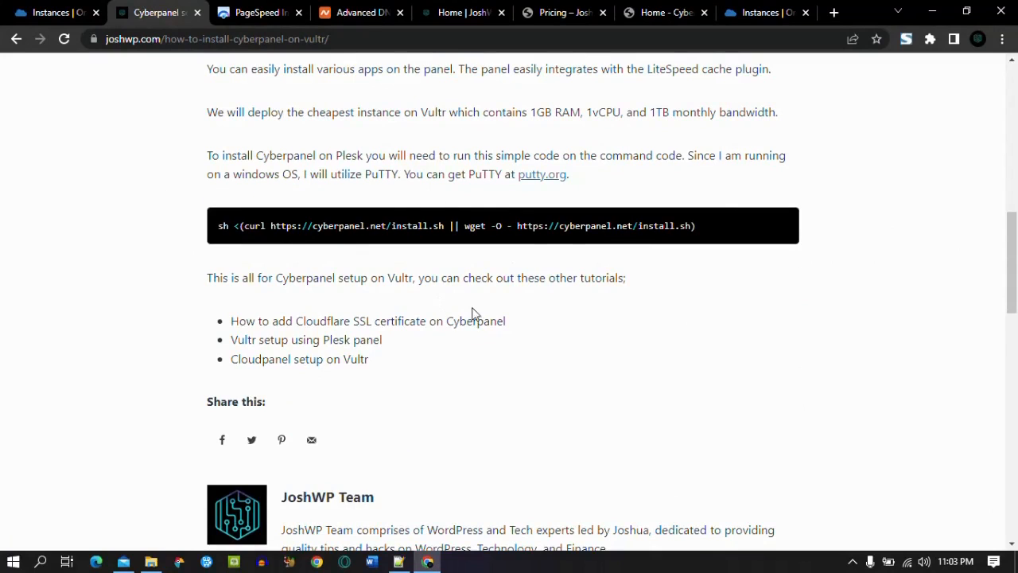
drag(1016, 293, 1016, 297)
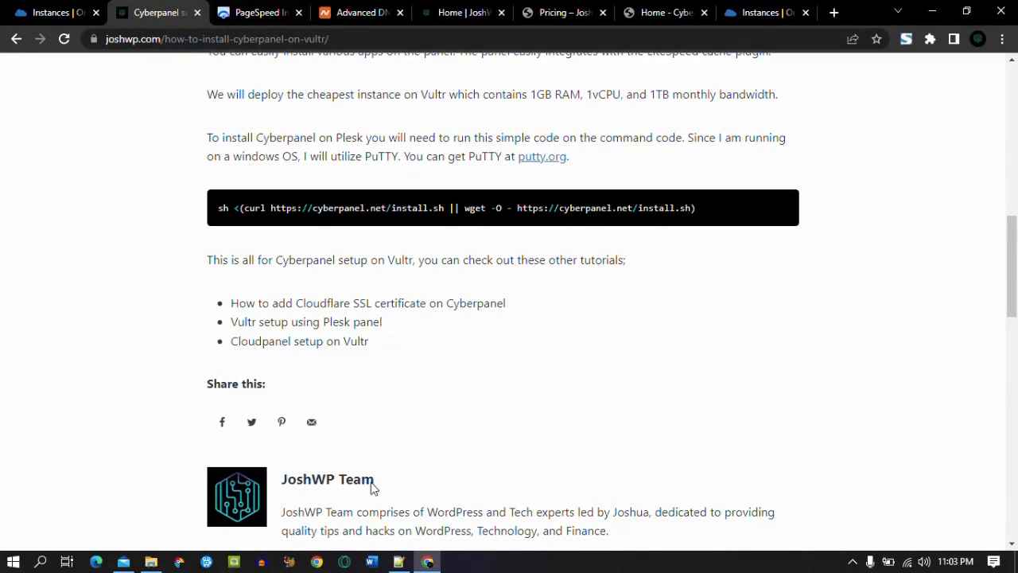
click(399, 562)
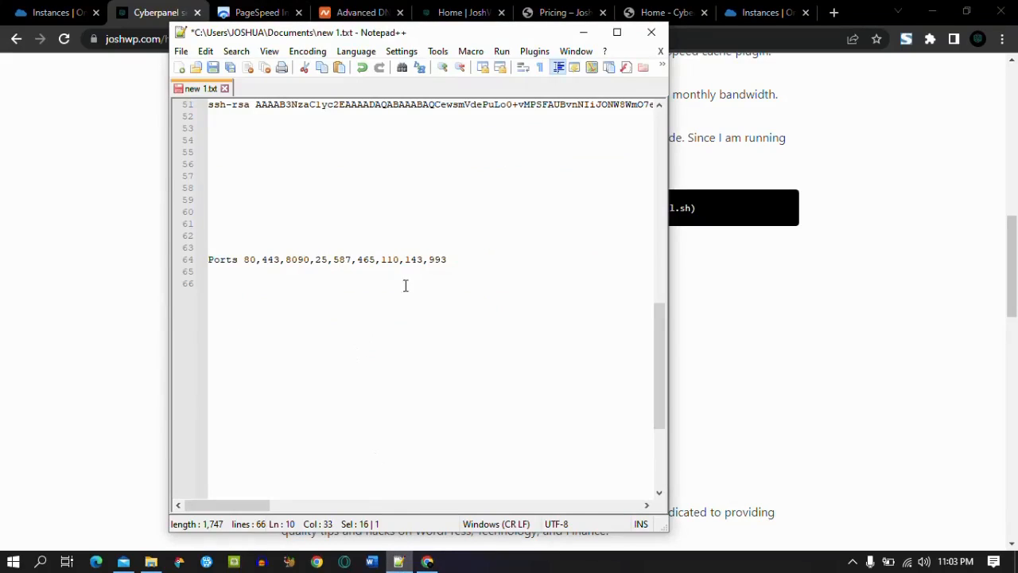
drag(460, 255, 244, 259)
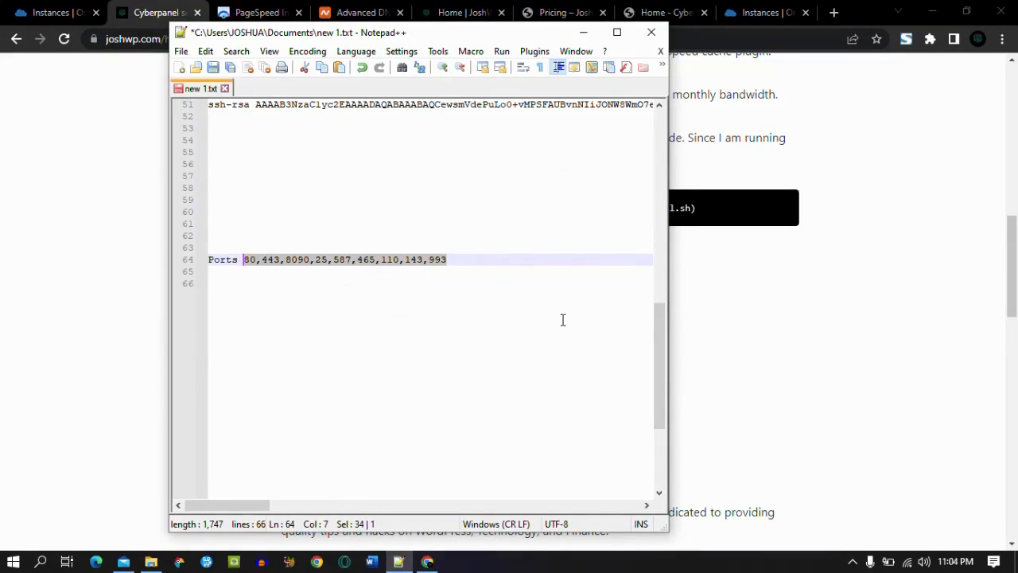
click(57, 9)
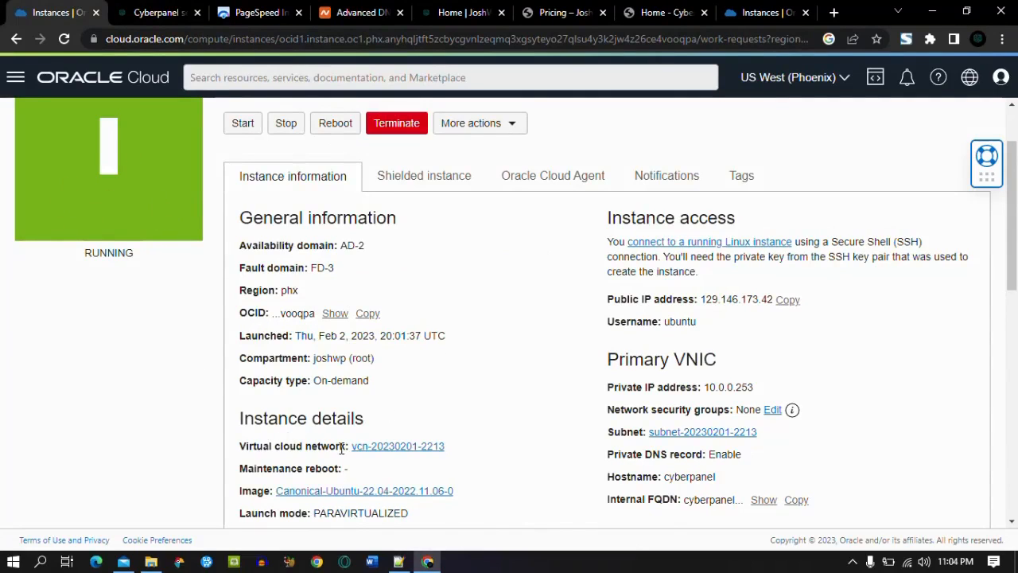
click(366, 448)
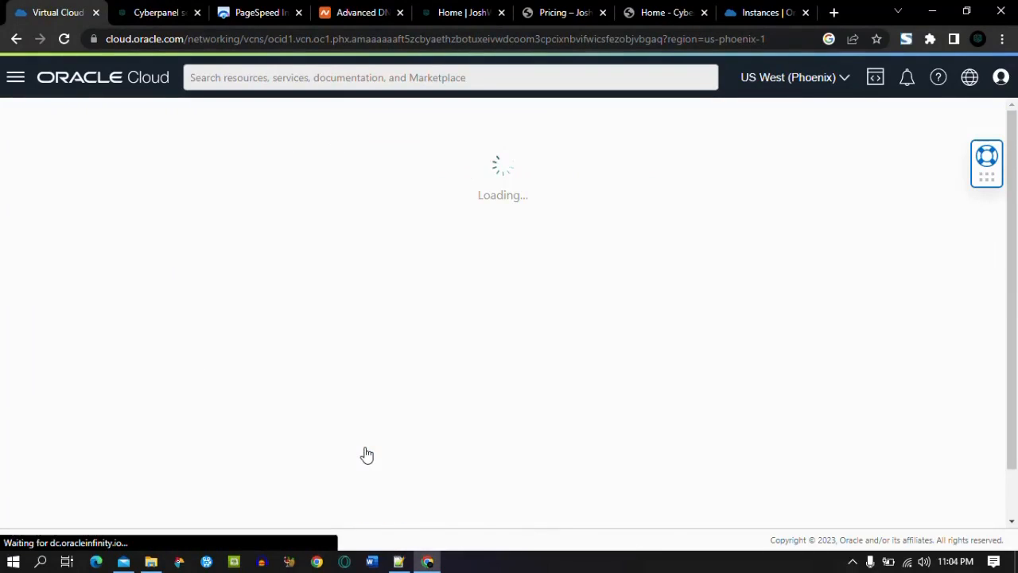
scroll(690, 277, down, 2)
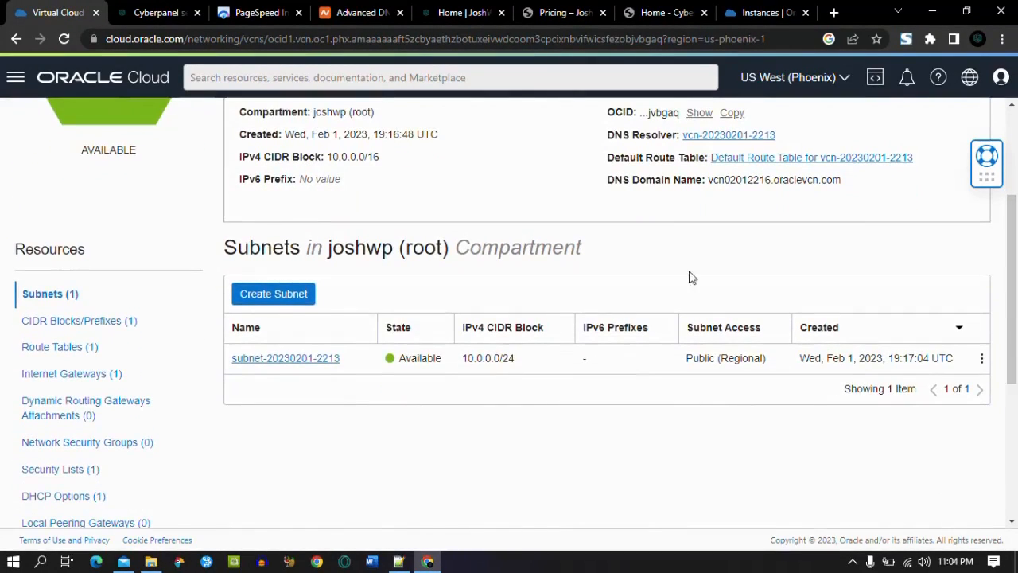
click(243, 360)
scroll(1016, 330, down, 1)
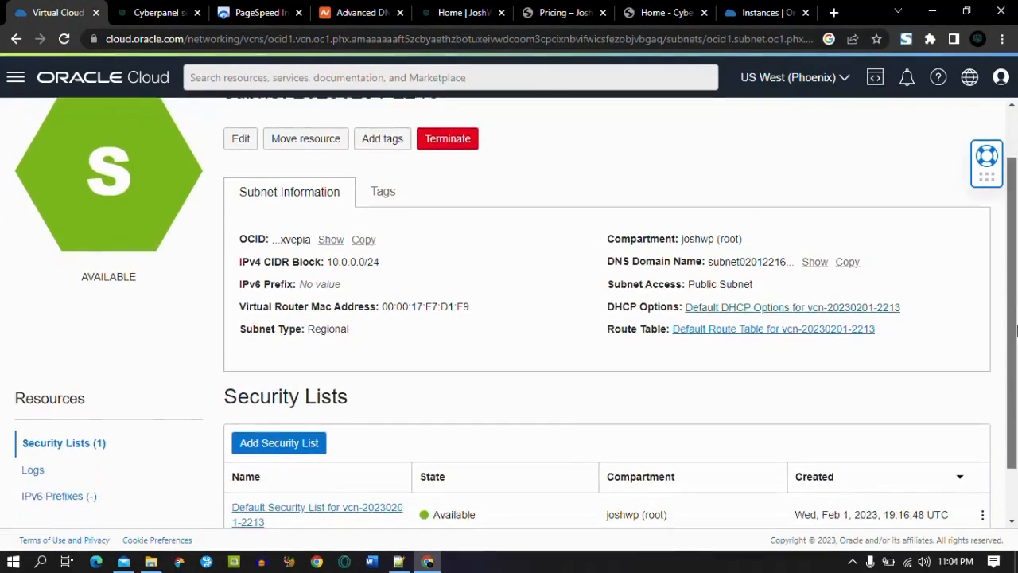
scroll(1016, 330, down, 1)
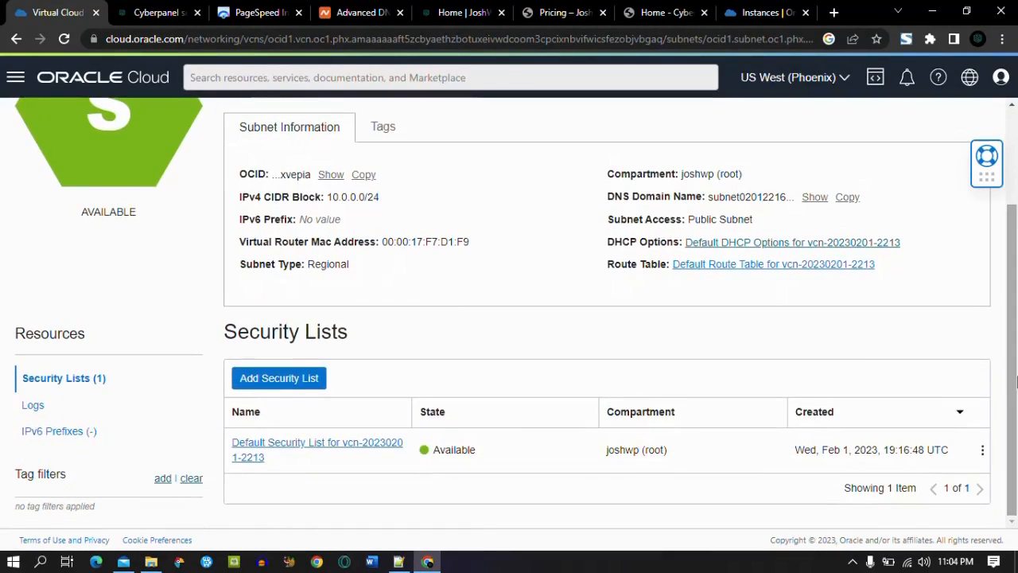
click(253, 450)
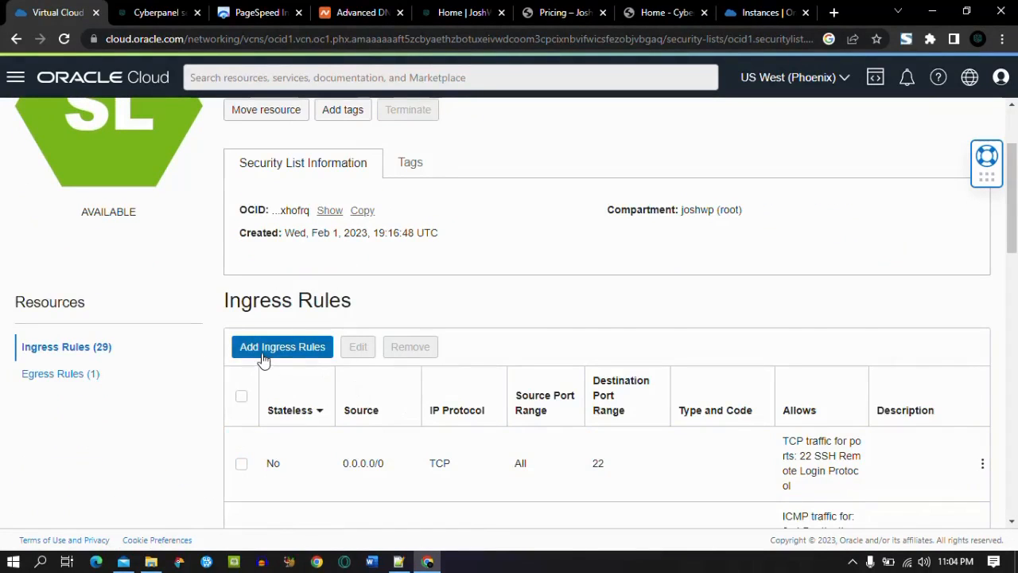
Start a TCP ingress rule with source CIDR 0.0.0.0/0 and destination ports 80,443,8090,25,587,465,110,143,993.
click(264, 355)
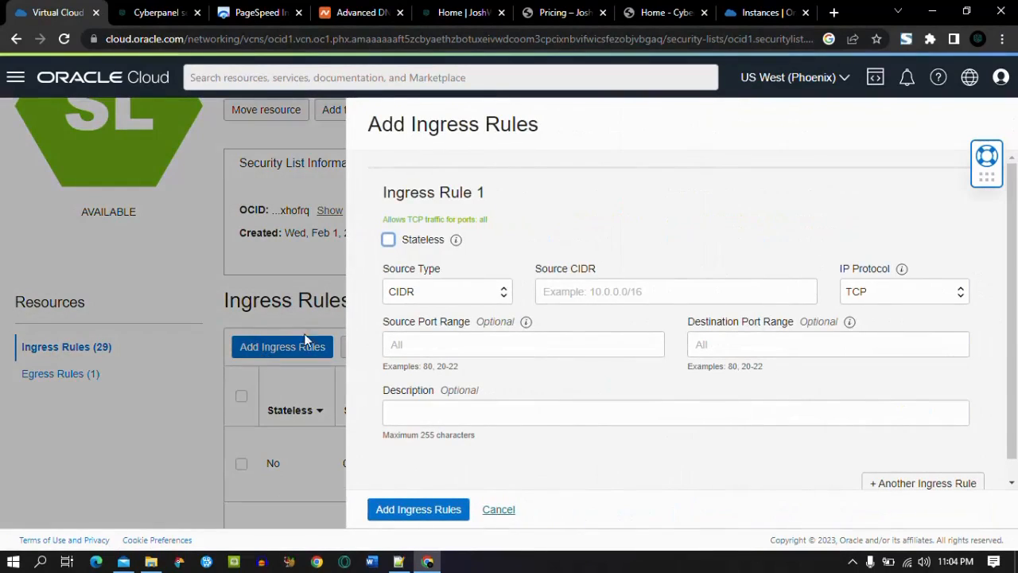
click(578, 289)
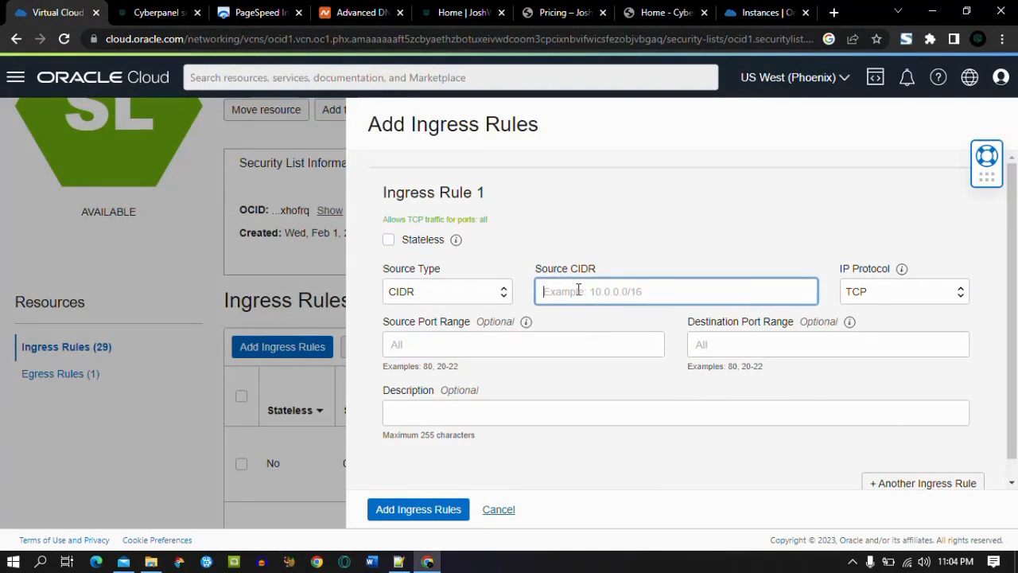
text(0.0.0.0)
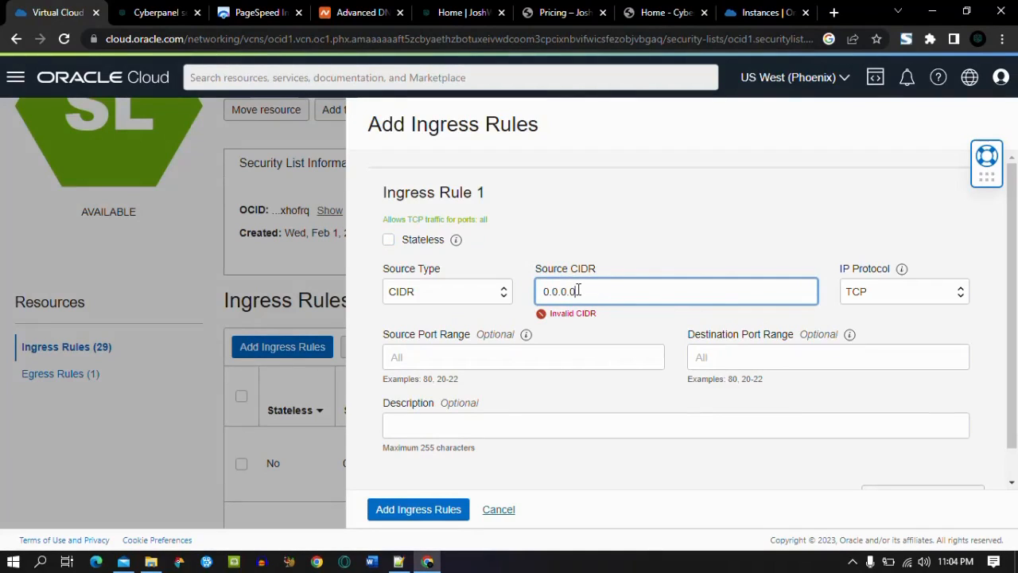
text(/0)
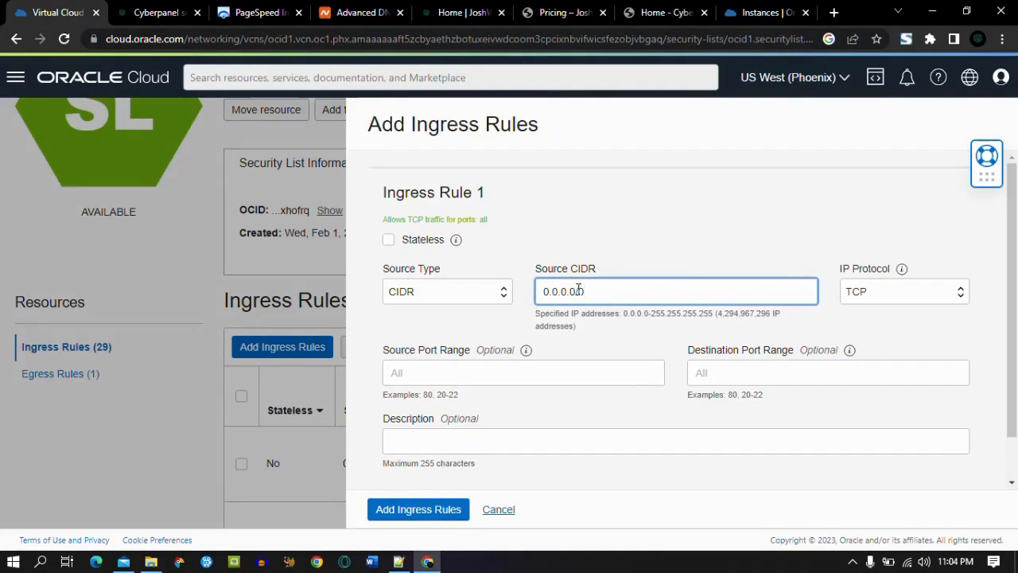
click(714, 371)
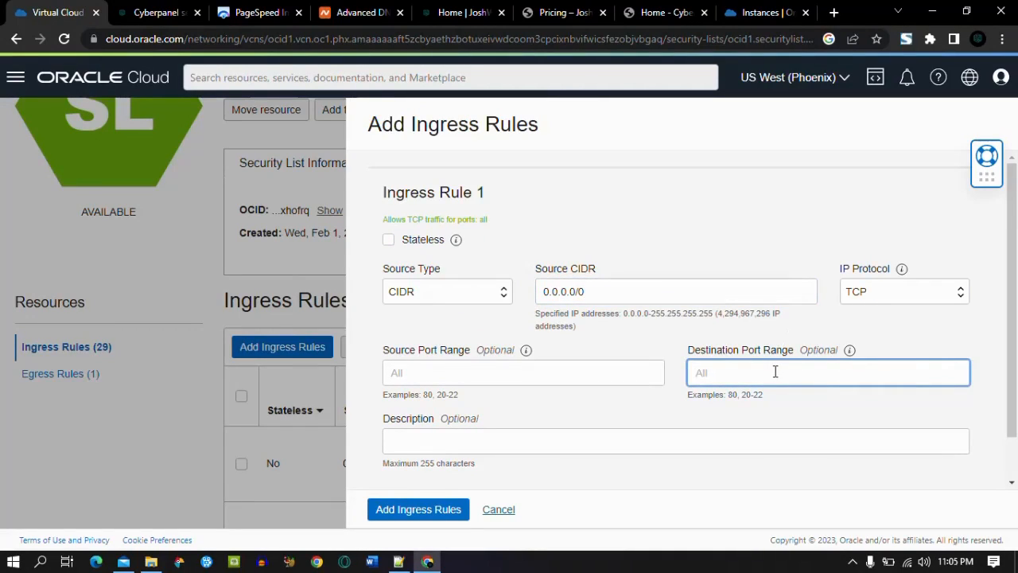
text(80,443,8090,25,587,465,110,143,993)
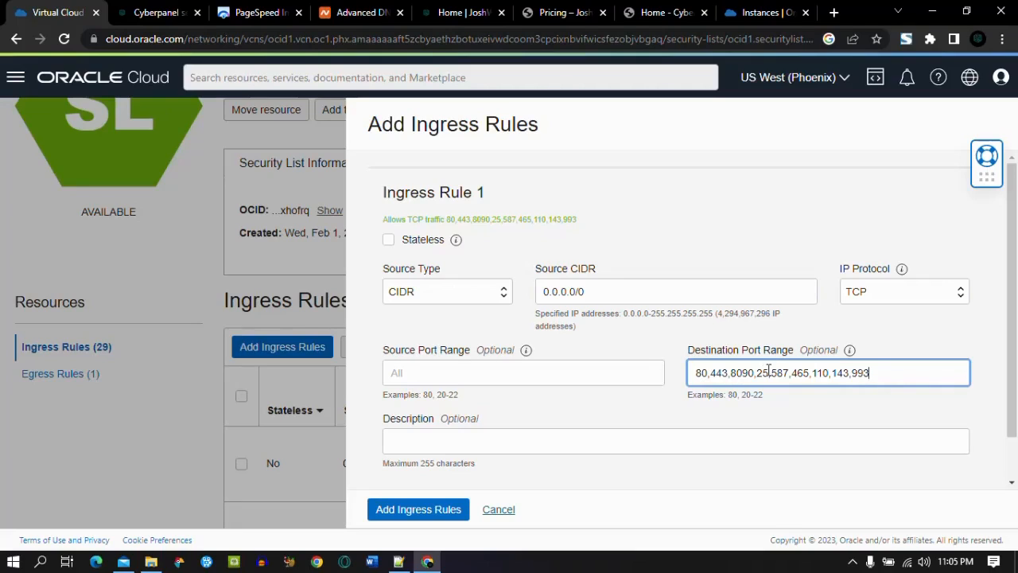
drag(757, 373, 875, 370)
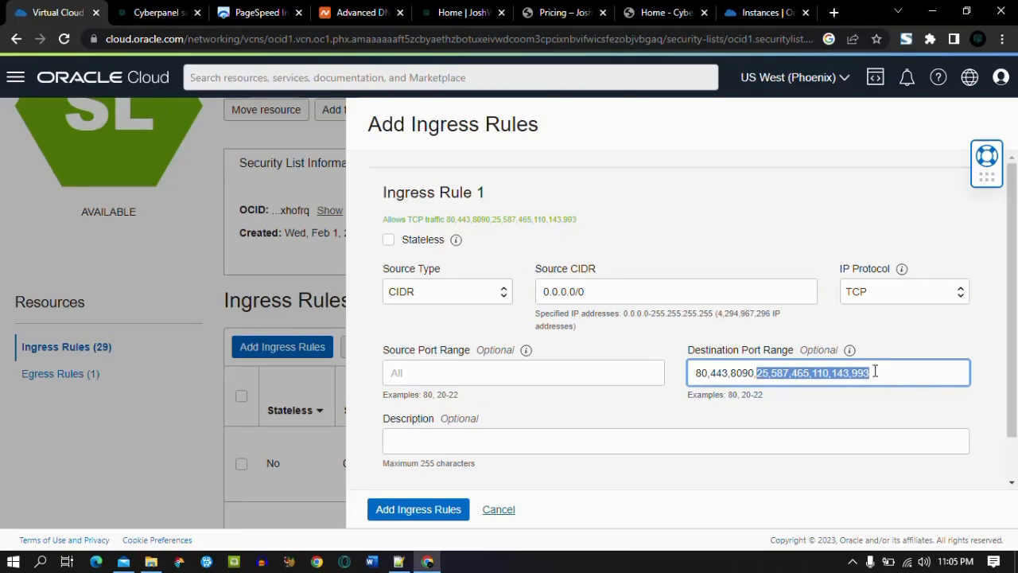
click(877, 371)
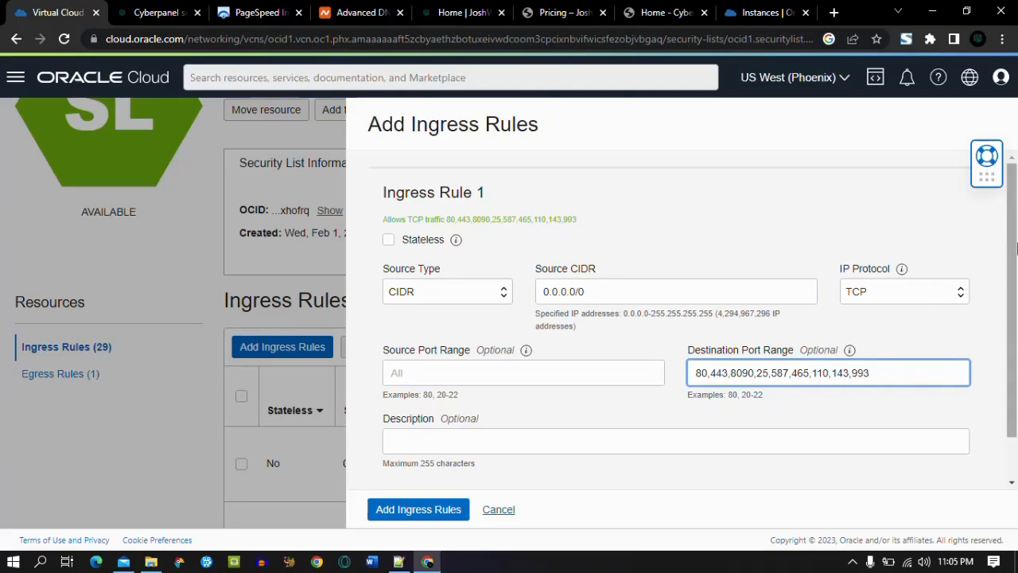
Describe the ingress rule as Cyberpanel, add it to the security list, and review the ingress rules.
drag(1016, 261, 1017, 299)
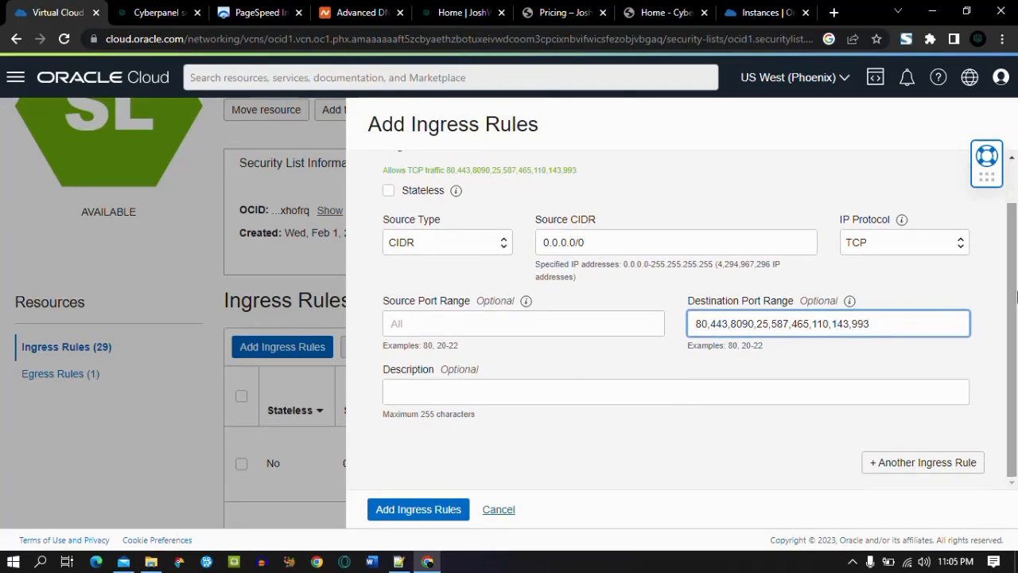
click(438, 387)
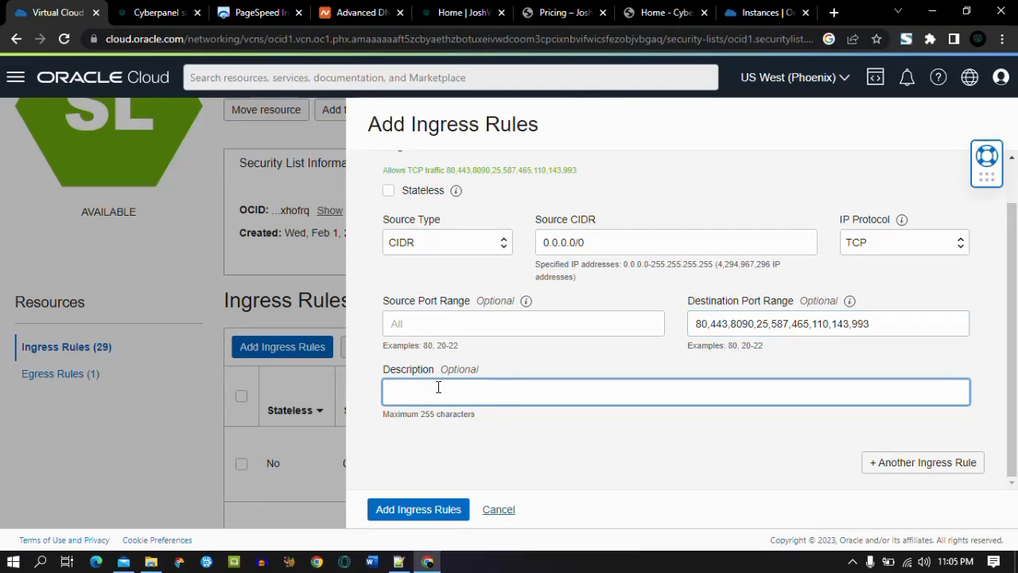
text(Cyberpanel)
click(431, 510)
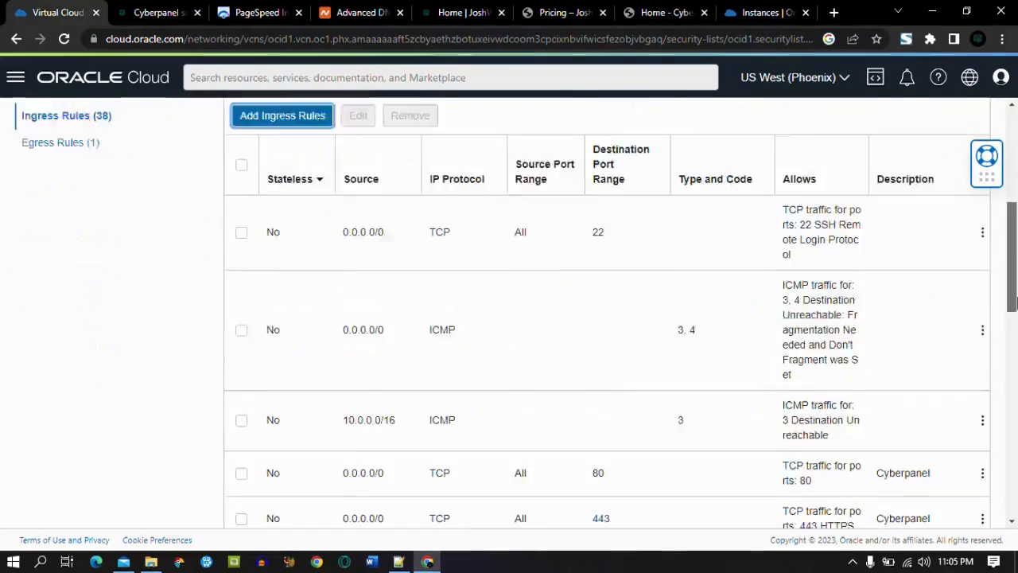
drag(1015, 293, 1017, 501)
drag(1017, 543, 1012, 137)
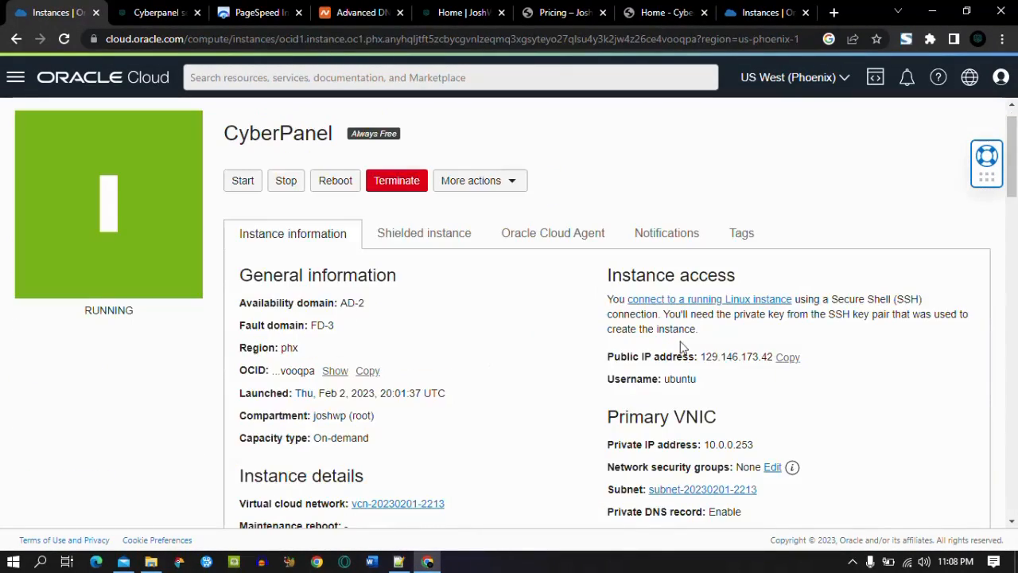
Launch PuTTY and set the host name to the CyberPanel instance's public IP address, 129.146.173.42.
click(787, 358)
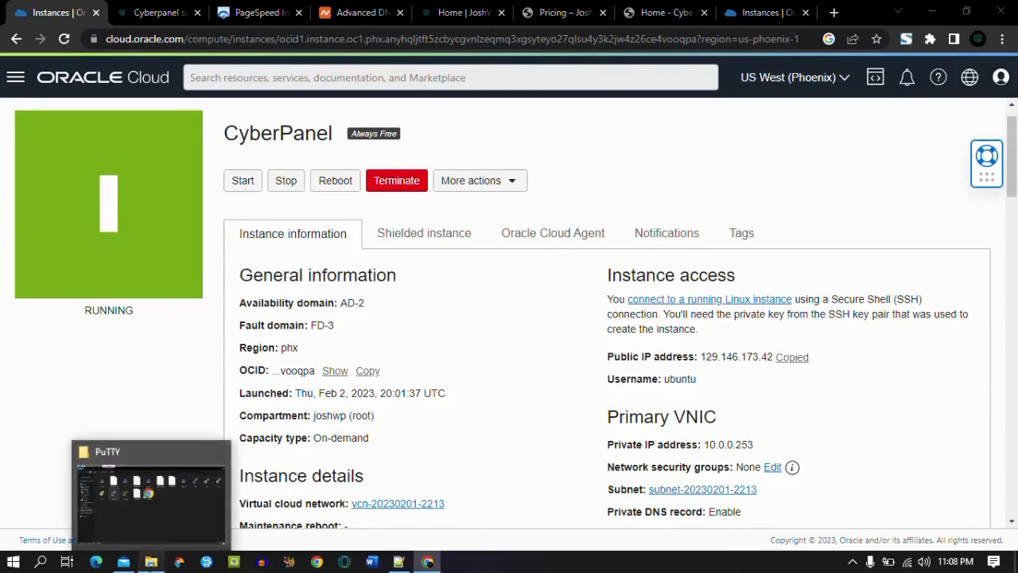
click(150, 562)
double_click(265, 209)
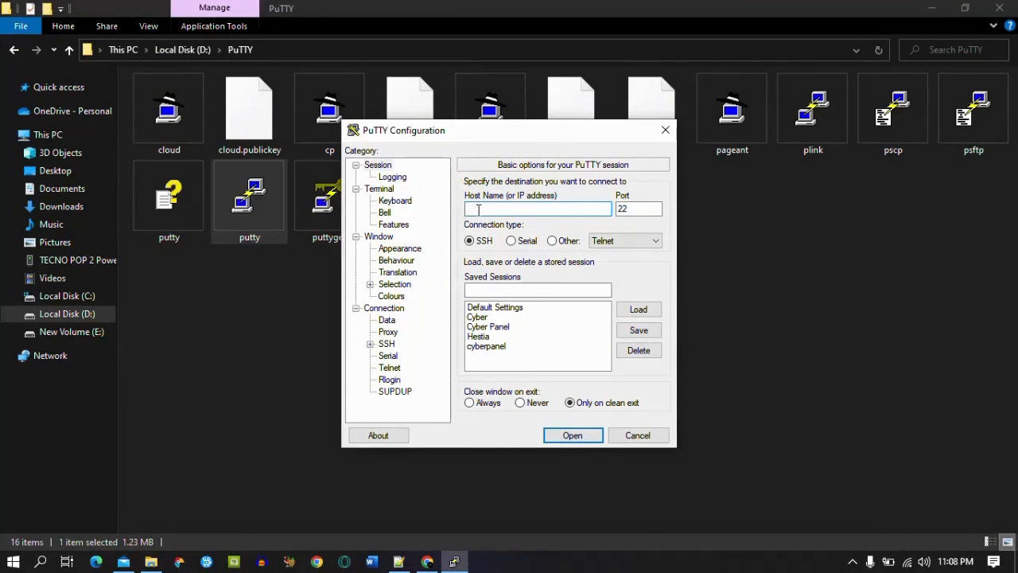
text(129.146.173.42)
Delete the saved PuTTY sessions Cyber, Cyber Panel, Hestia and cyberpanel.
click(490, 326)
click(639, 350)
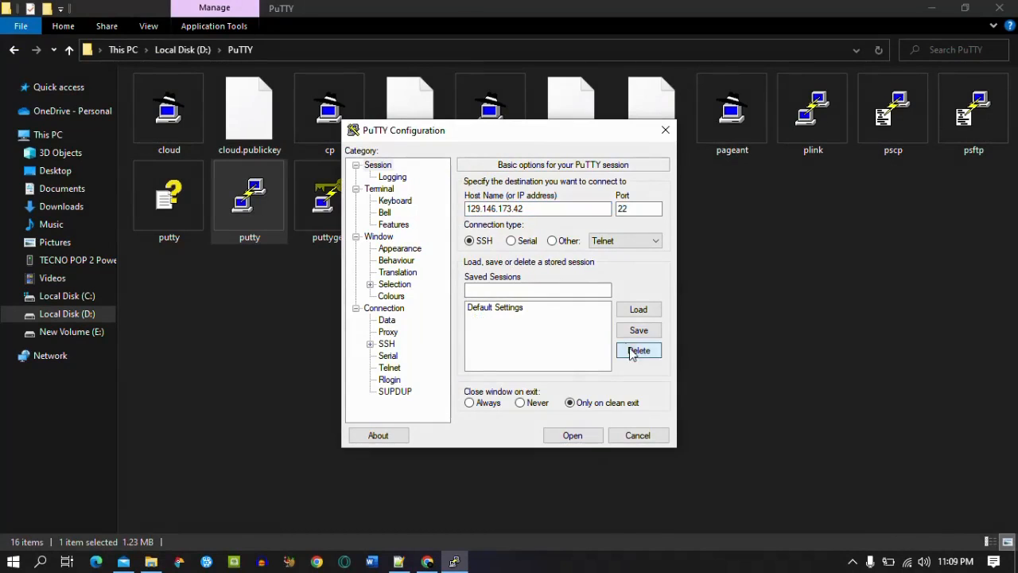
Save the current connection settings as a session named Cyber panel.
click(481, 289)
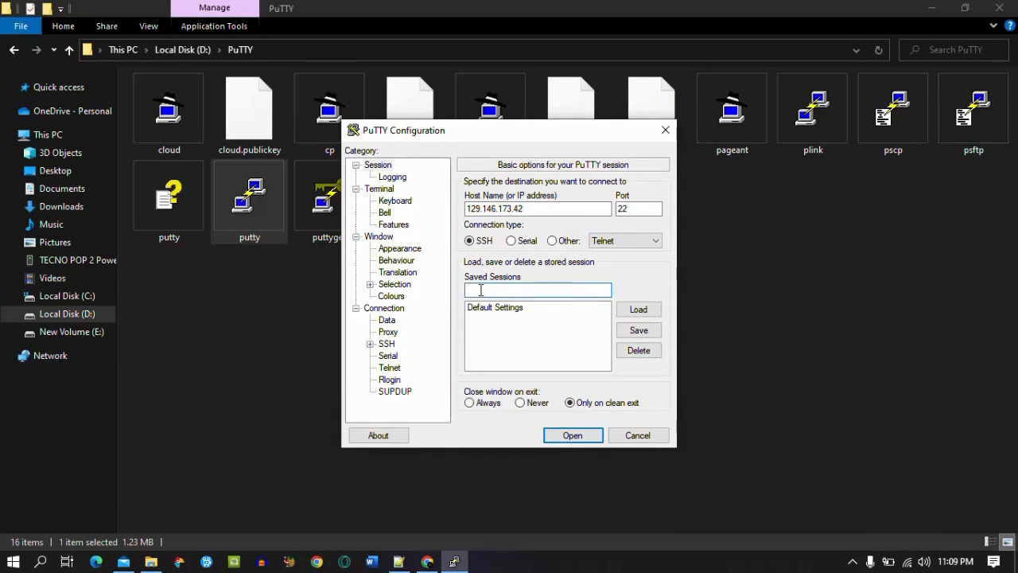
text(Cy)
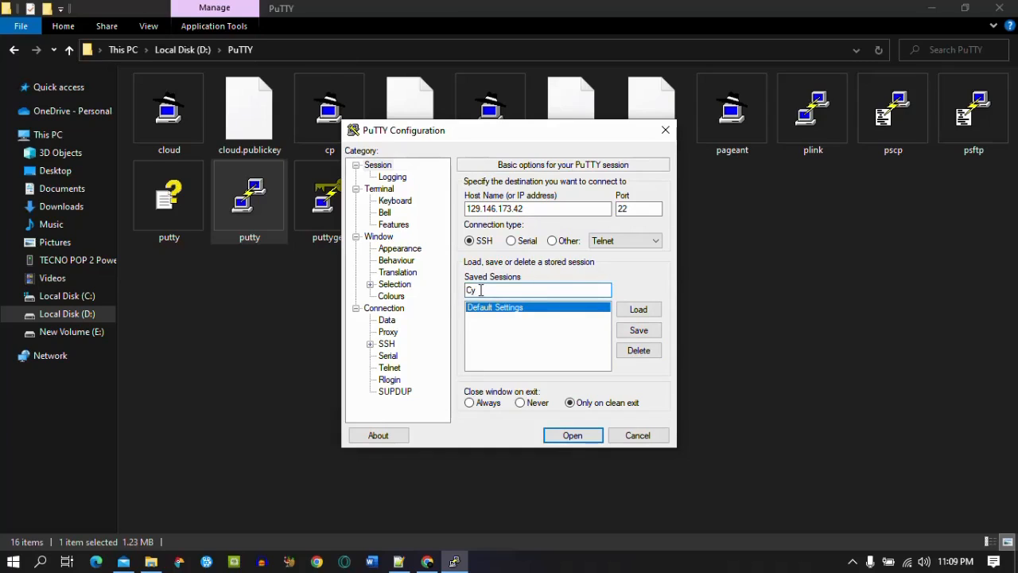
text(ber panel)
click(639, 330)
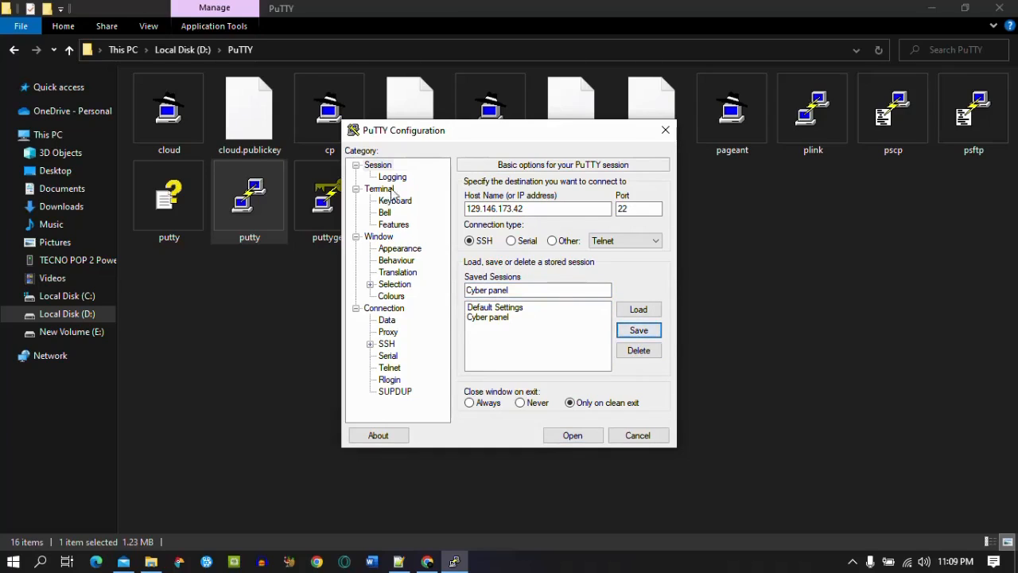
Set cyber.ppk from the D:\PuTTY folder as the private key file for SSH authentication.
click(386, 345)
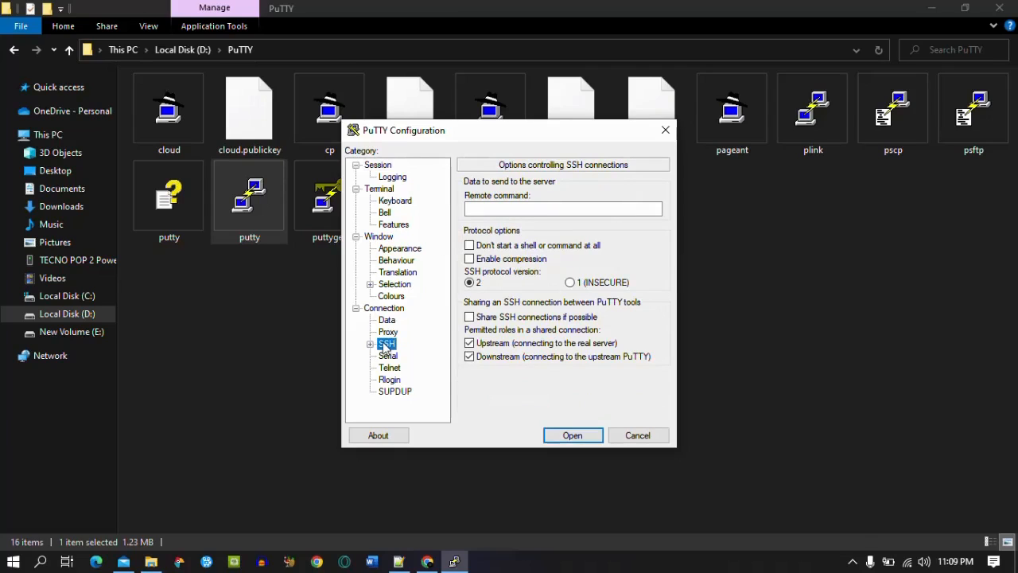
click(369, 343)
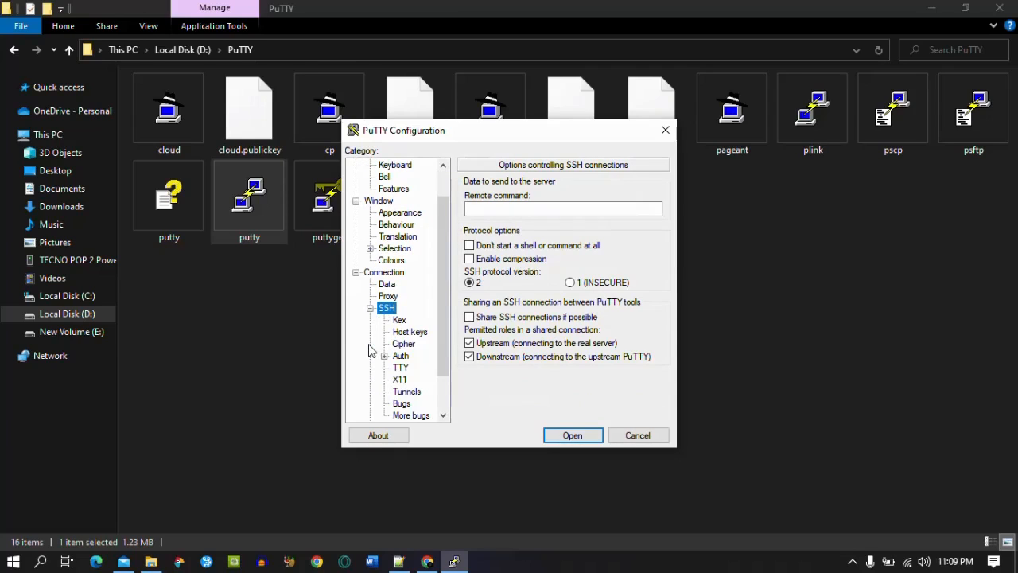
click(402, 356)
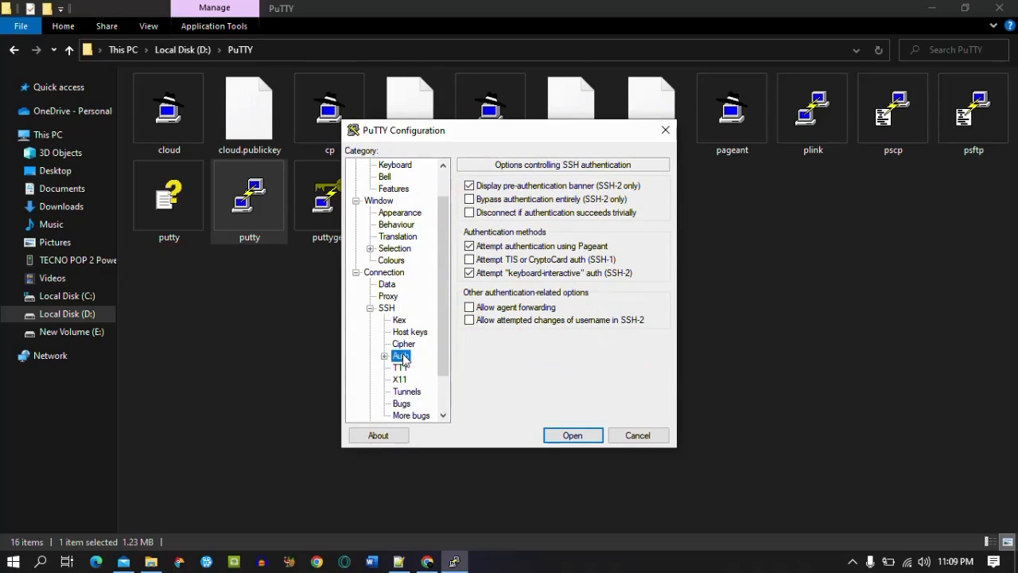
click(385, 358)
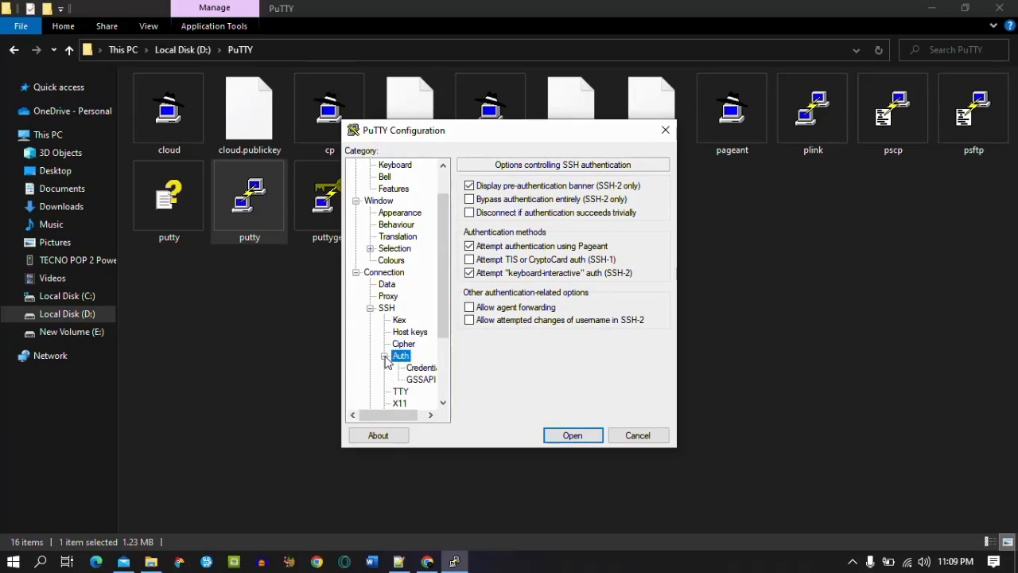
click(417, 368)
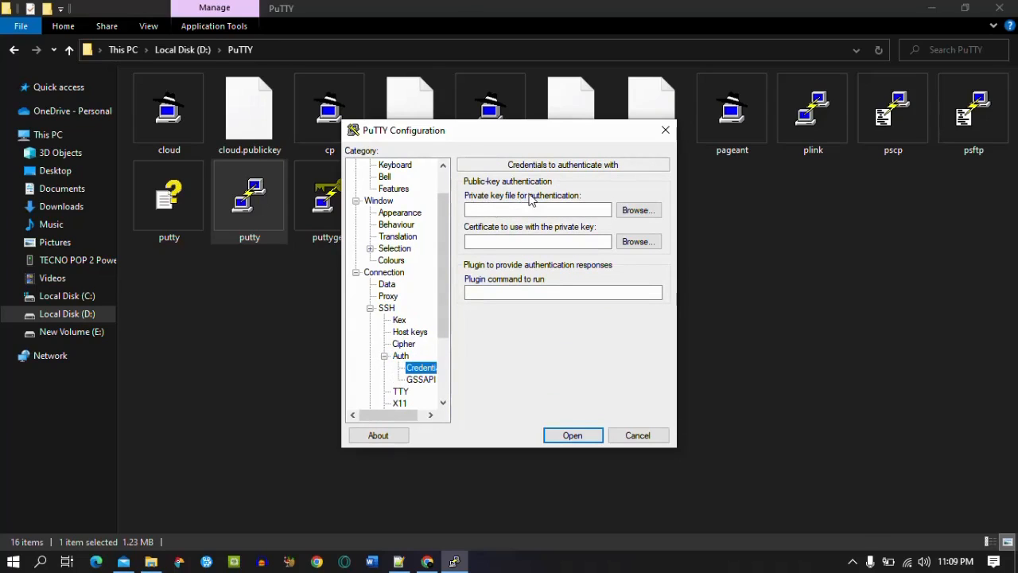
click(643, 217)
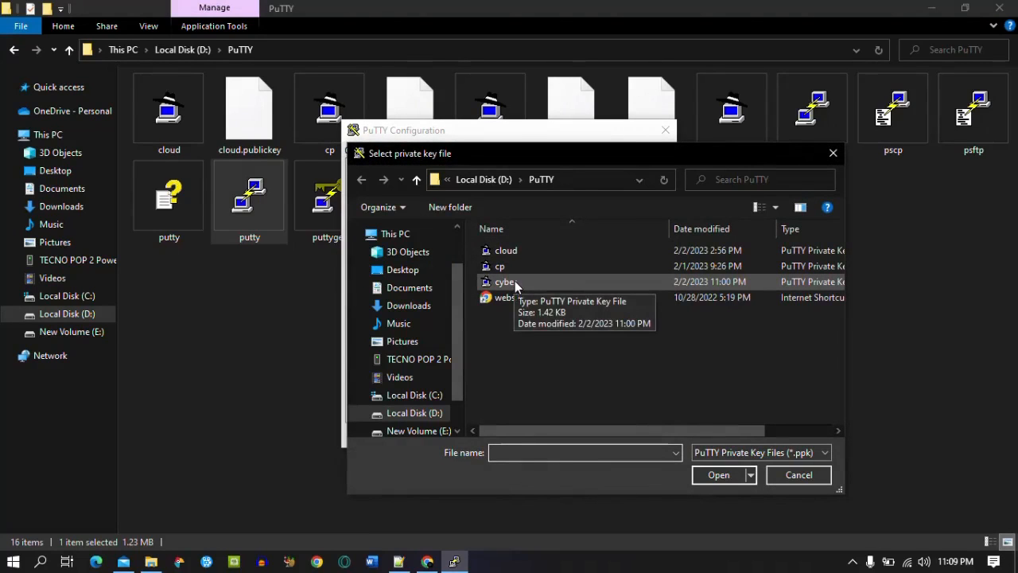
click(516, 283)
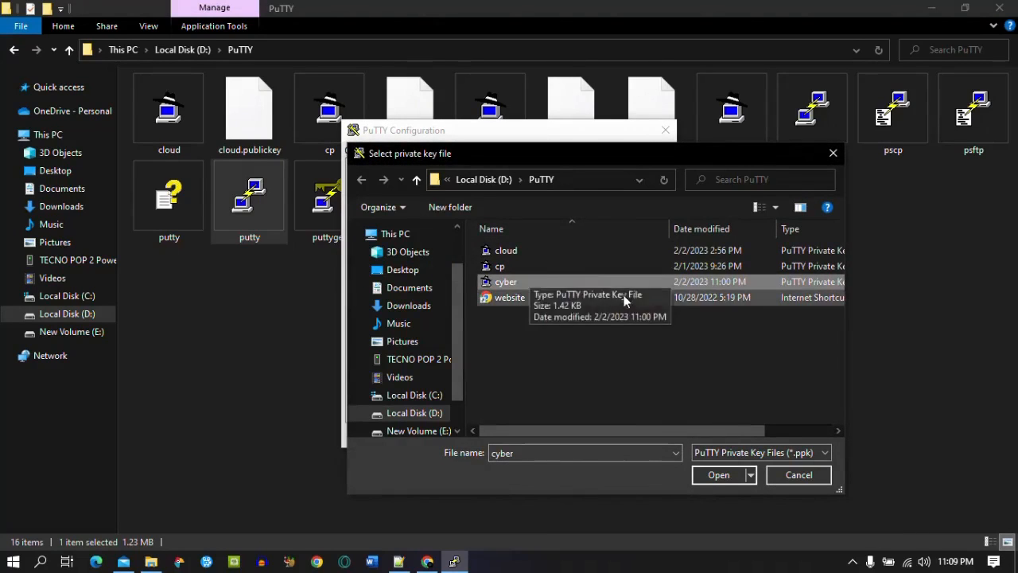
click(715, 475)
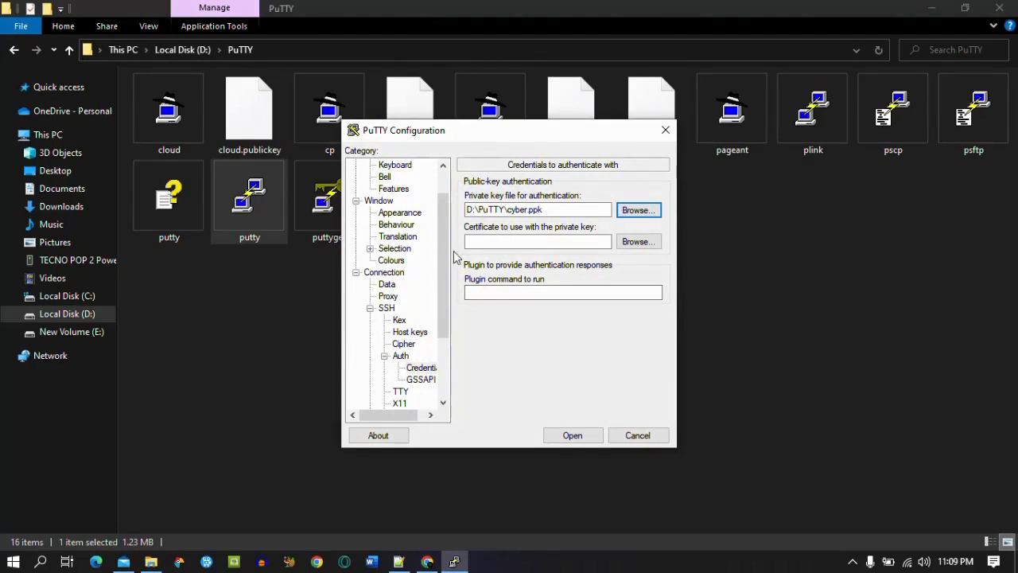
Save the updated Cyber panel session and connect to the server, trusting its host key permanently.
drag(445, 256, 455, 184)
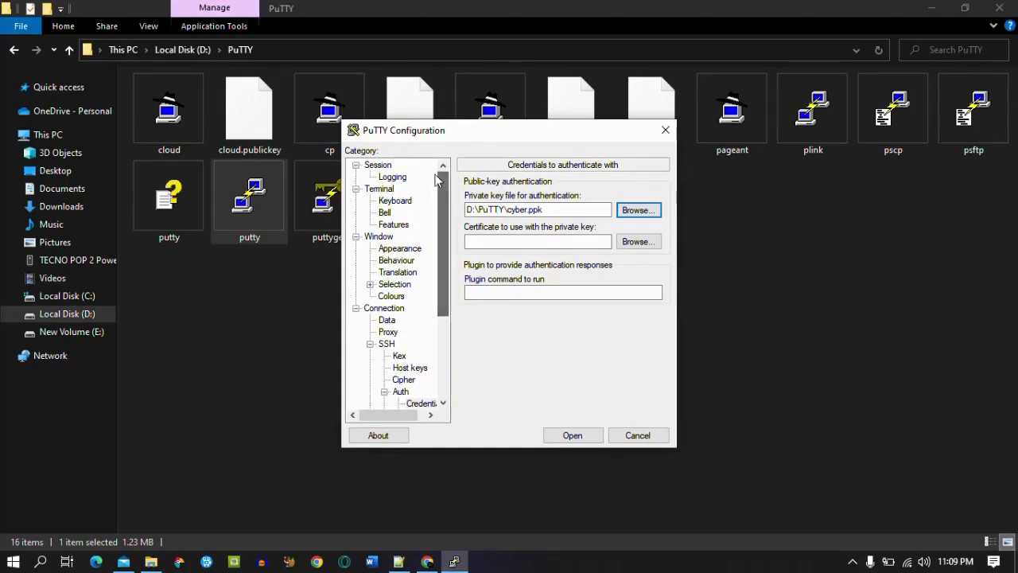
click(383, 166)
click(634, 334)
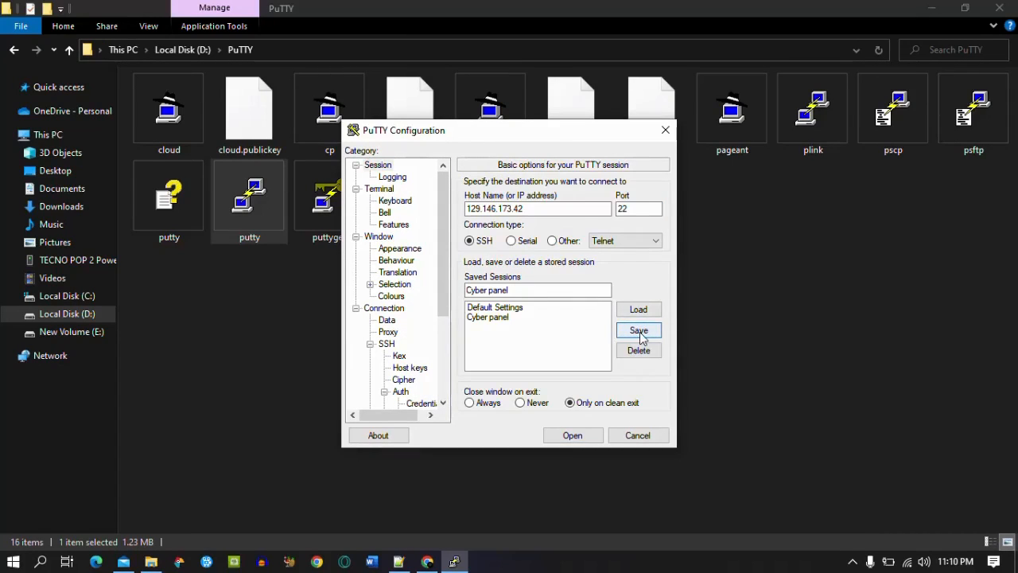
click(566, 437)
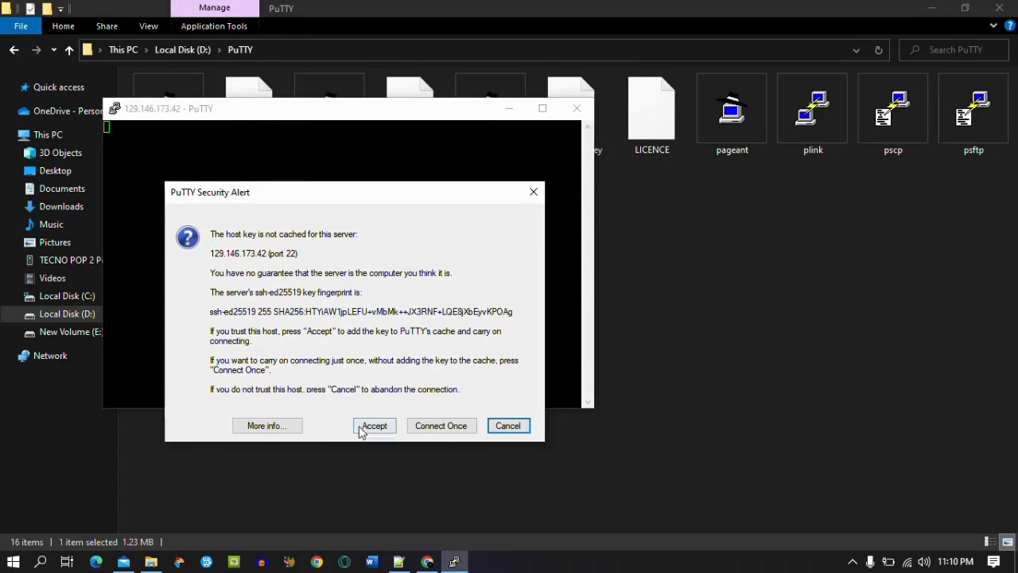
click(374, 427)
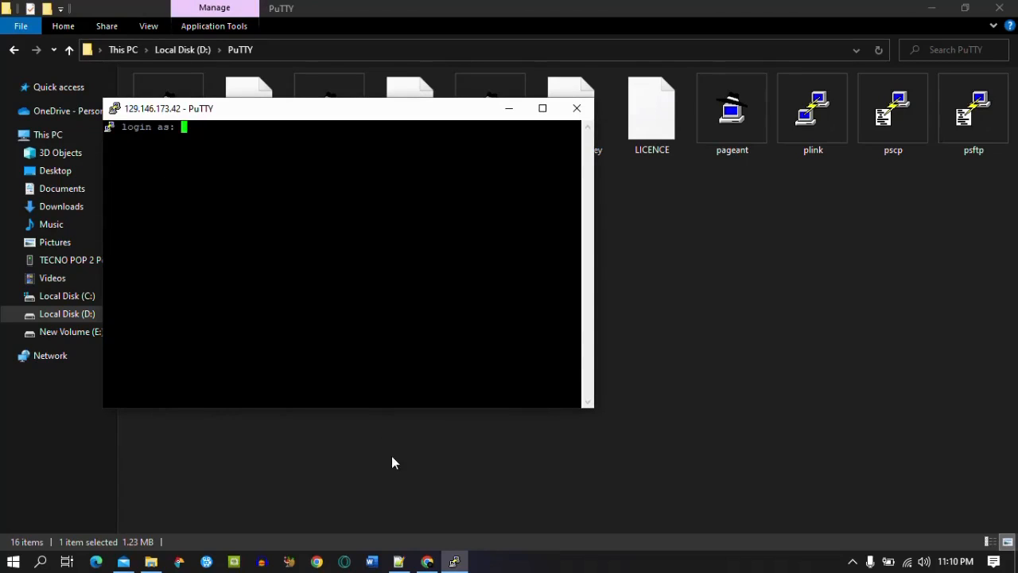
Check the instance's username in Oracle Cloud, log in to PuTTY as ubuntu, and become root with sudo su -.
click(428, 562)
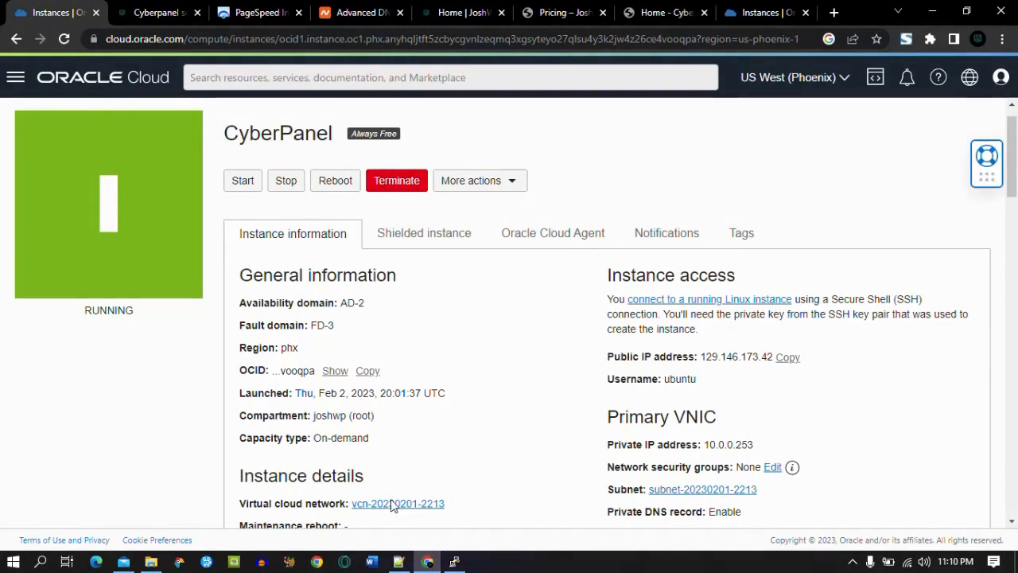
click(455, 562)
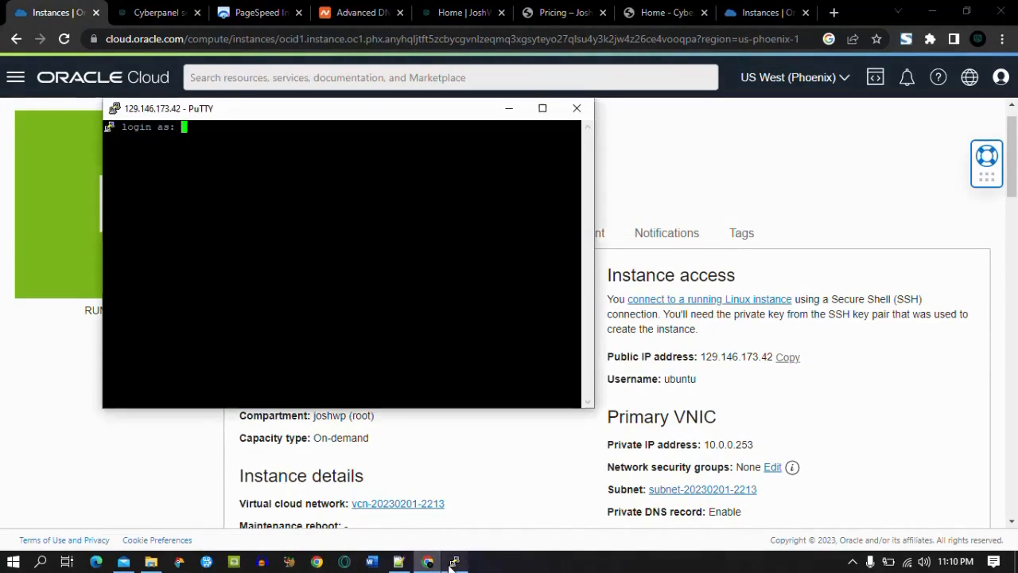
text(u)
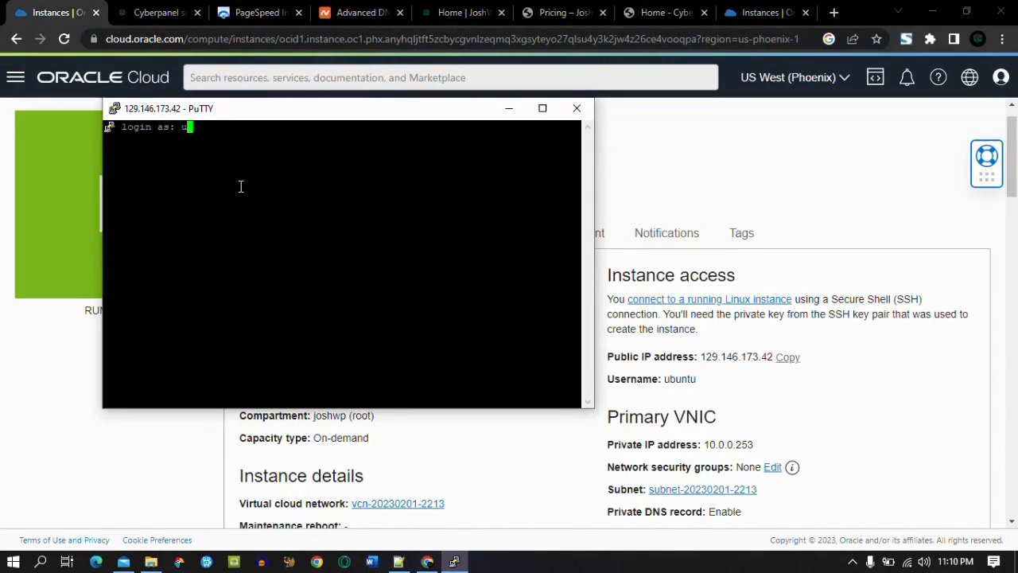
text(buntu)
key(Return)
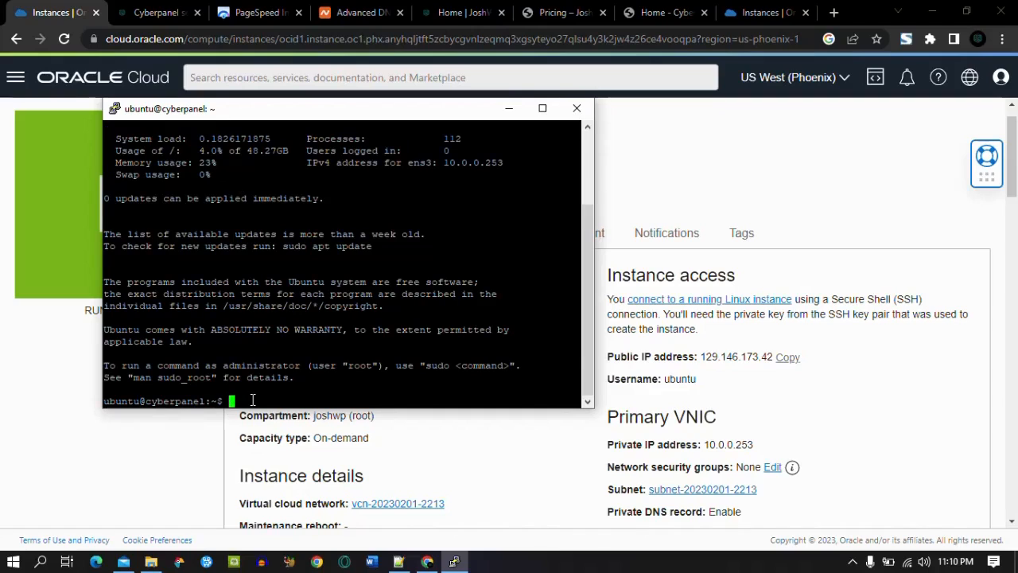
text(sudo su -)
key(Return)
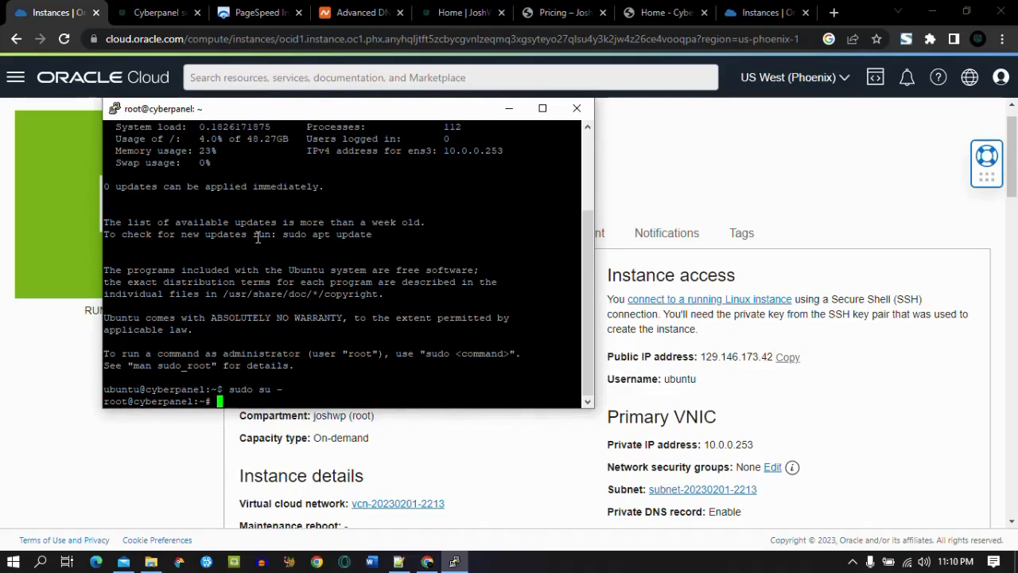
Copy the CyberPanel install command from the joshwp.com Vultr tutorial and run it in the PuTTY root shell.
click(156, 10)
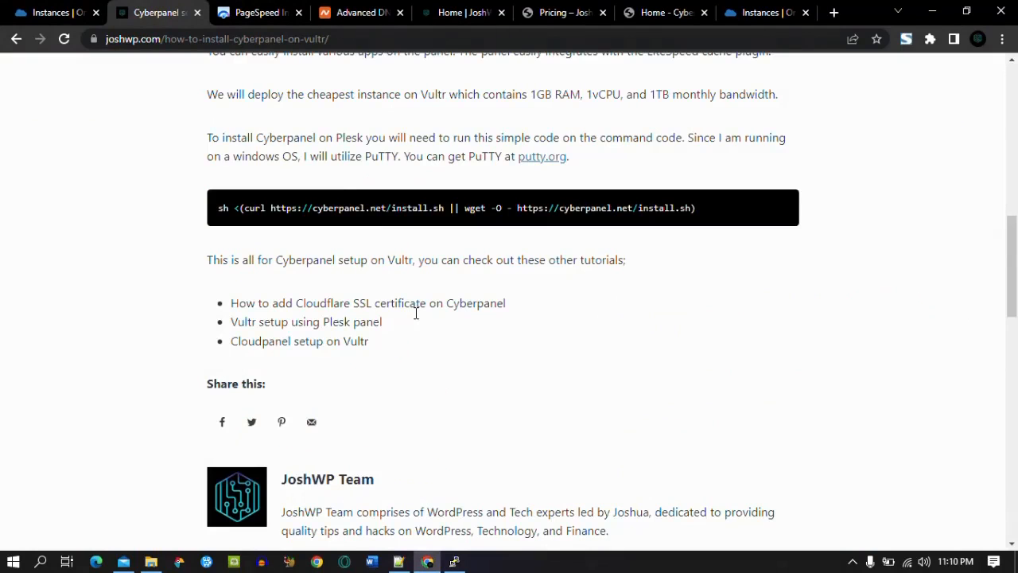
drag(1015, 238, 1016, 218)
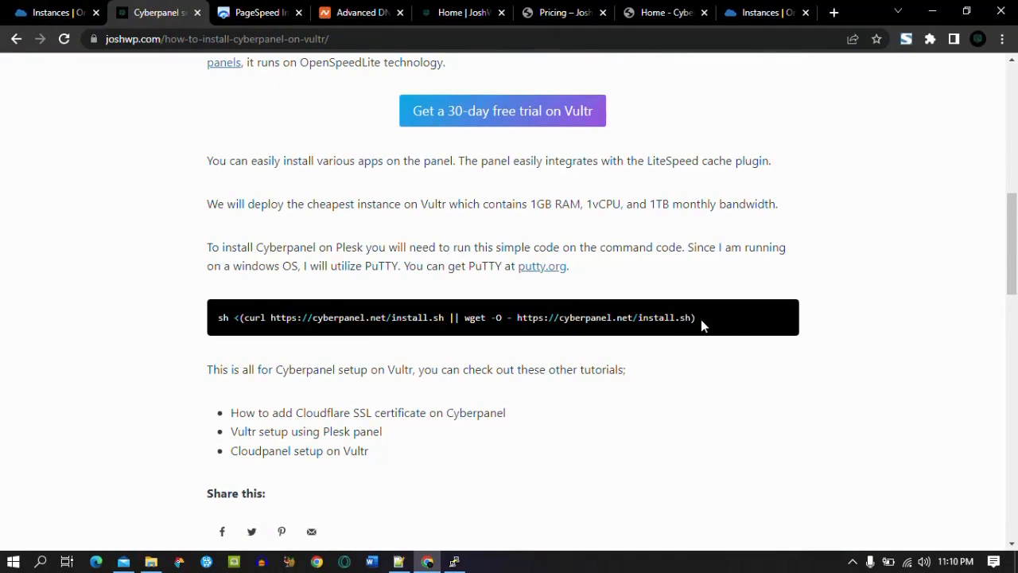
drag(701, 319, 217, 303)
key(ctrl+c)
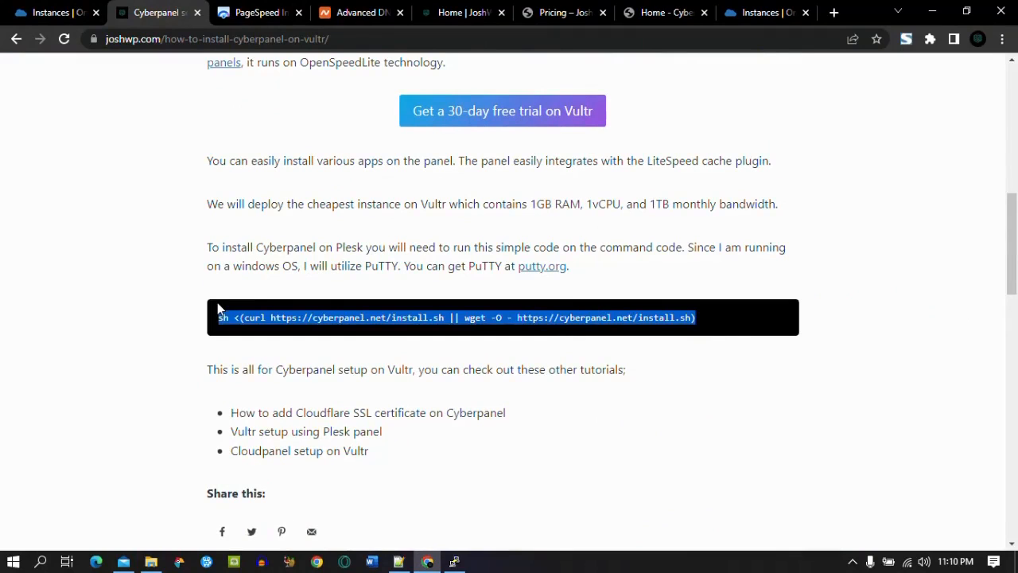
key(alt+Tab)
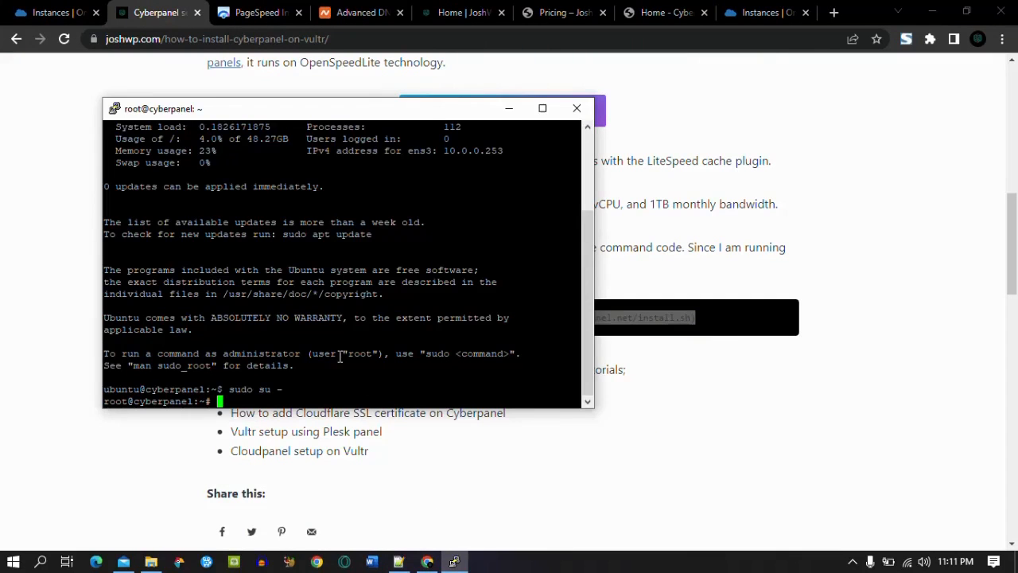
right_click(237, 402)
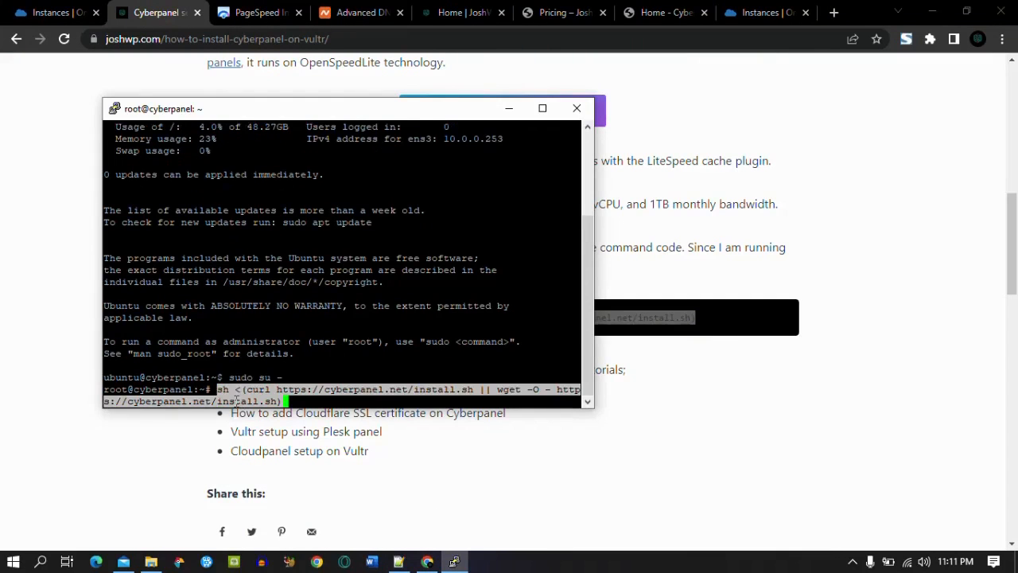
key(Return)
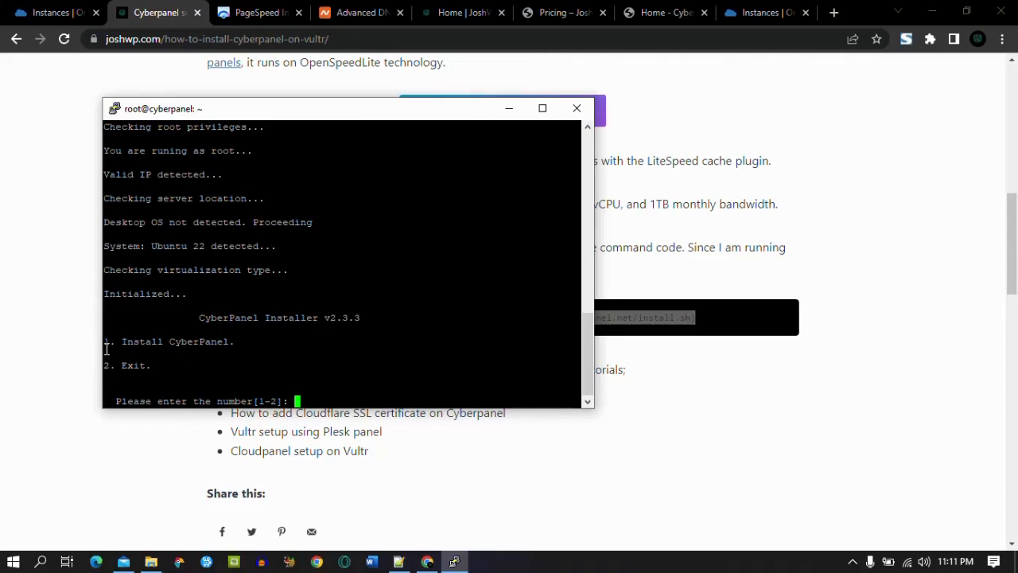
Choose to install CyberPanel with OpenLiteSpeed by answering 1 to both installer menus.
text(1)
key(Return)
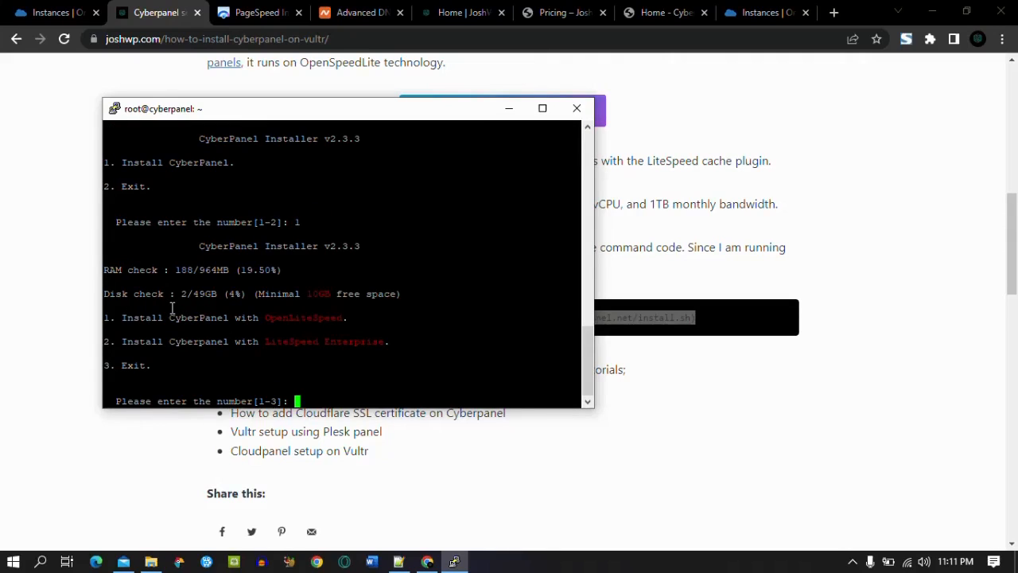
text(1)
key(Return)
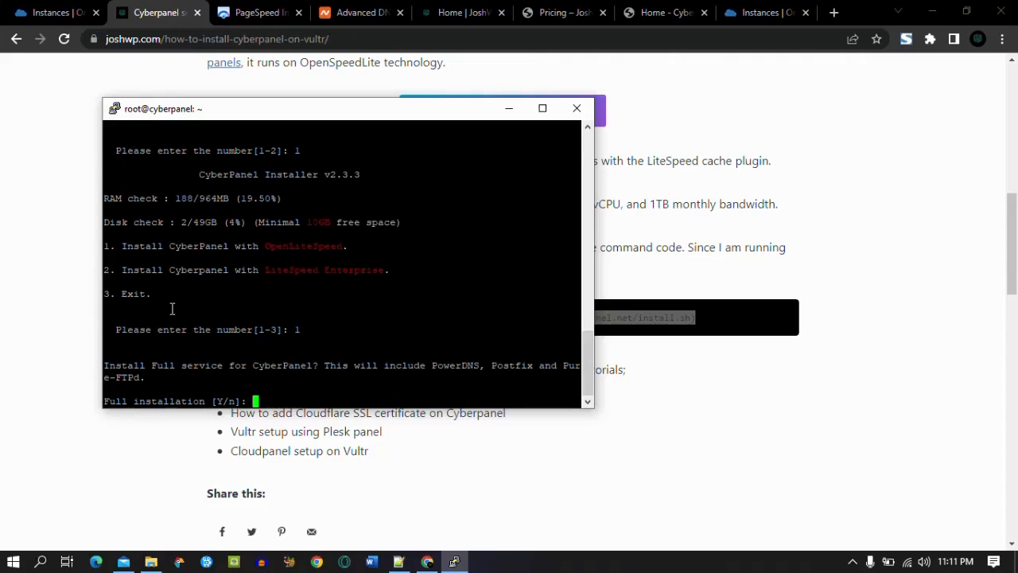
Accept the full service installation and decline Remote MySQL in favour of local MySQL.
text(Y)
key(Return)
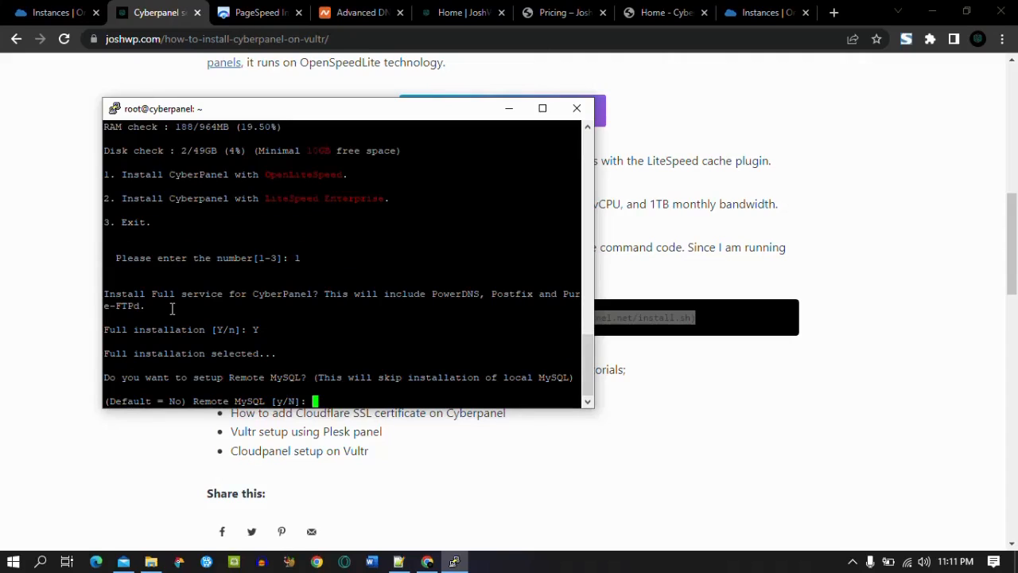
text(N)
key(Return)
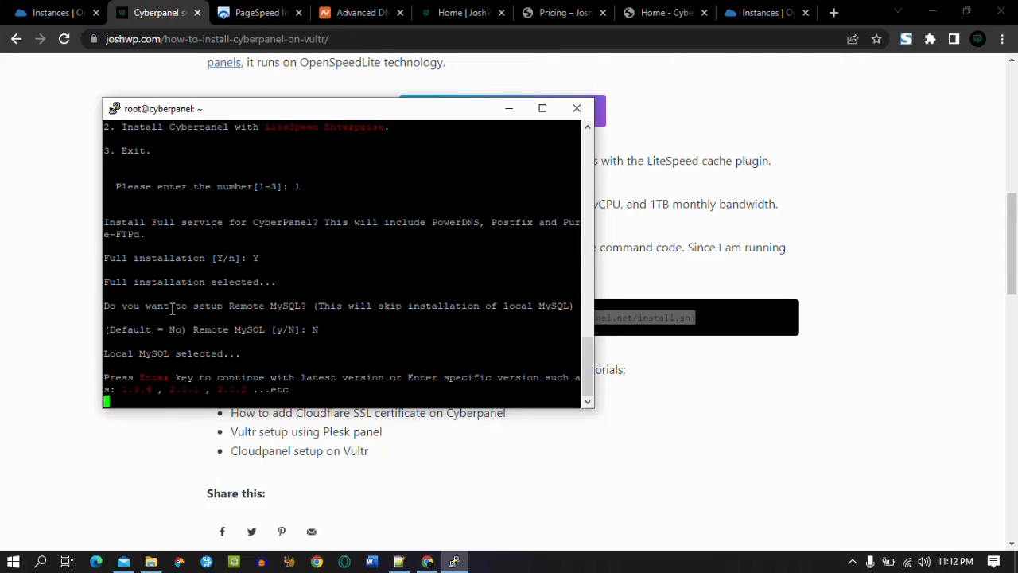
Continue with the latest CyberPanel version and choose a randomly generated admin password (r).
key(Return)
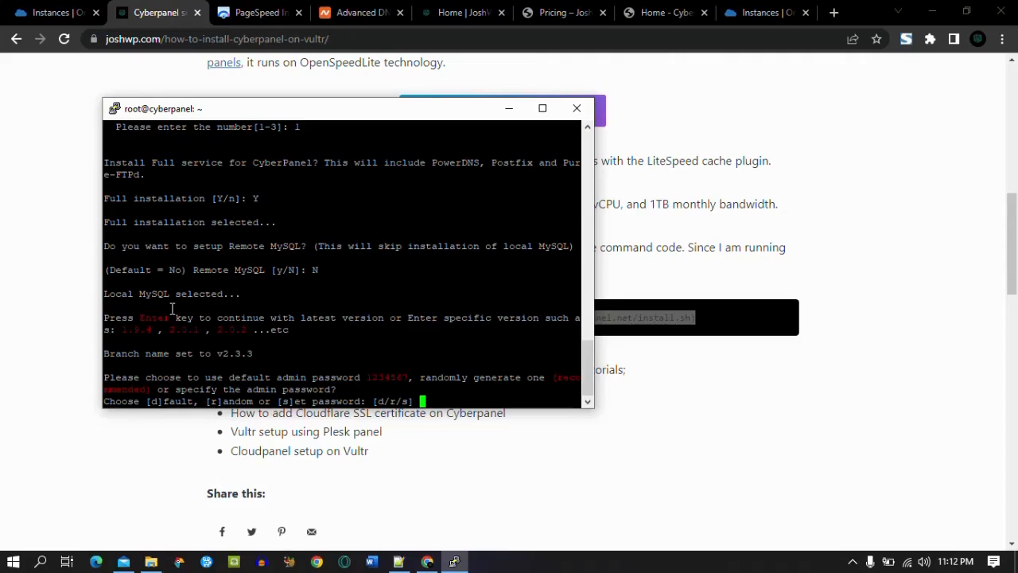
text(r)
key(Return)
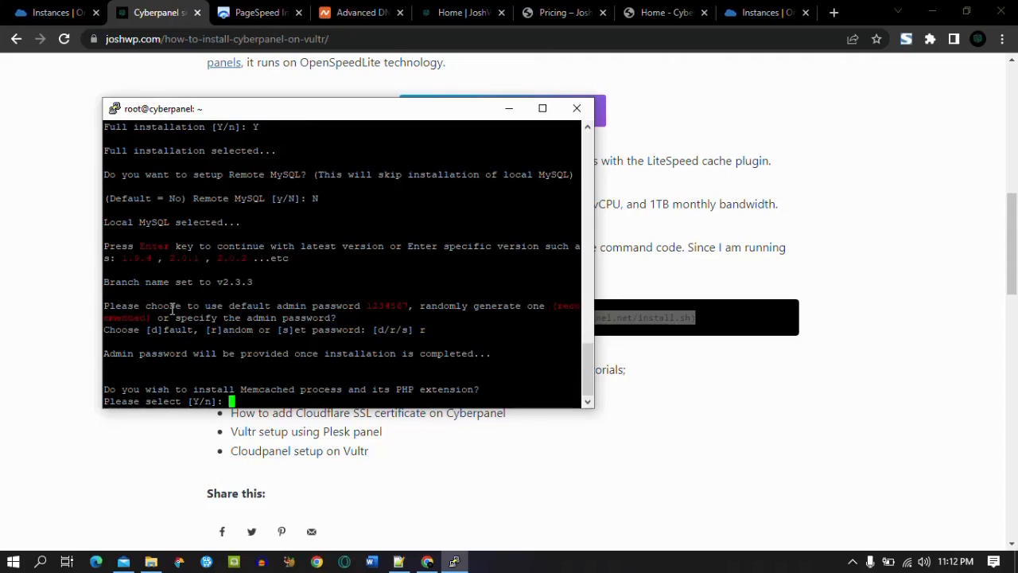
Answer Y to include Memcached, Redis and the WatchDog service, and let the CyberPanel installation run.
text(Y)
key(Return)
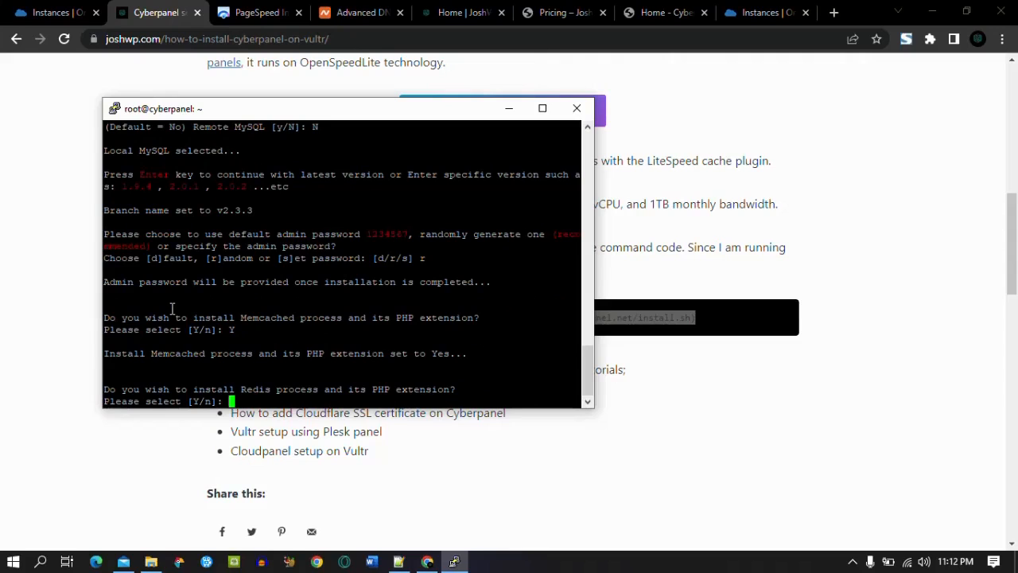
text(Y)
key(Return)
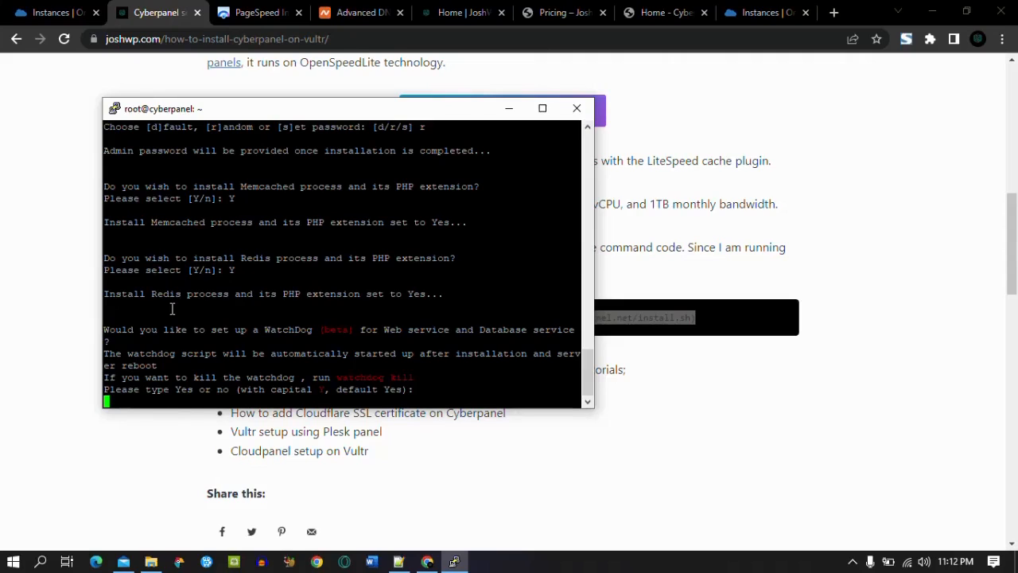
text(Y)
key(Return)
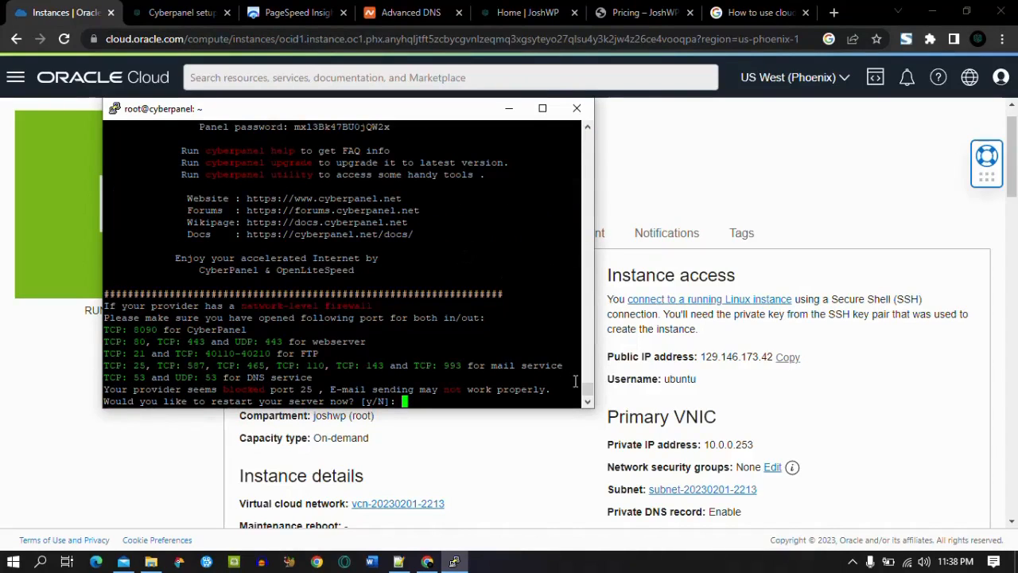
Copy the CyberPanel address, username and password from the finished installer output into the Notepad++ notes below the ports list.
drag(584, 390, 585, 389)
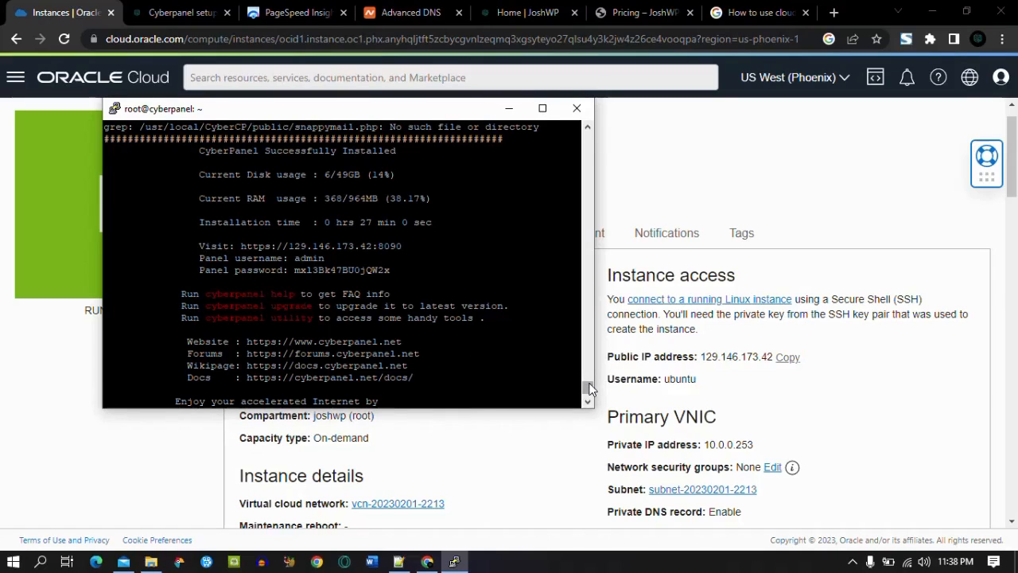
drag(589, 387, 589, 390)
drag(200, 246, 402, 271)
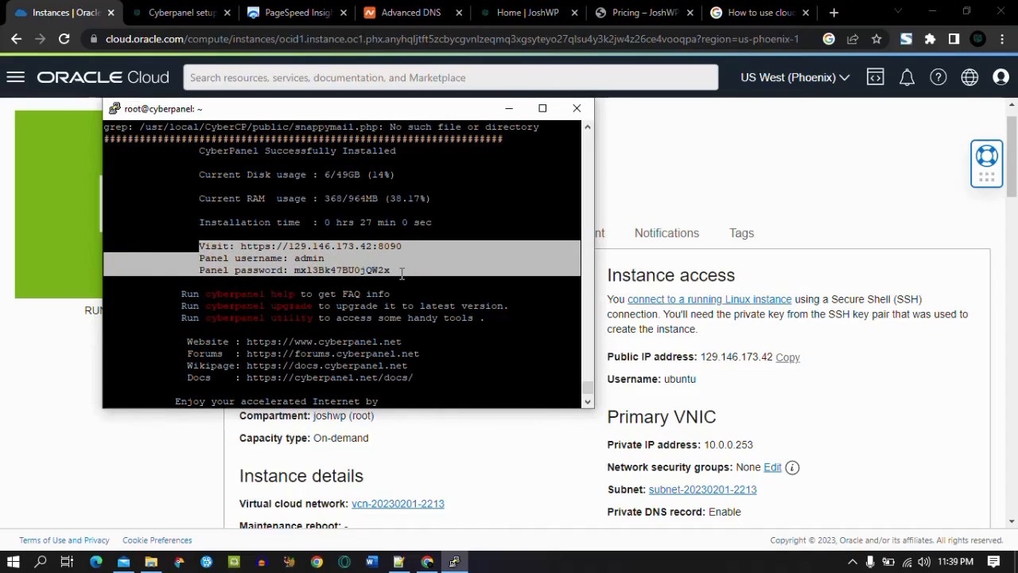
key(ctrl+c)
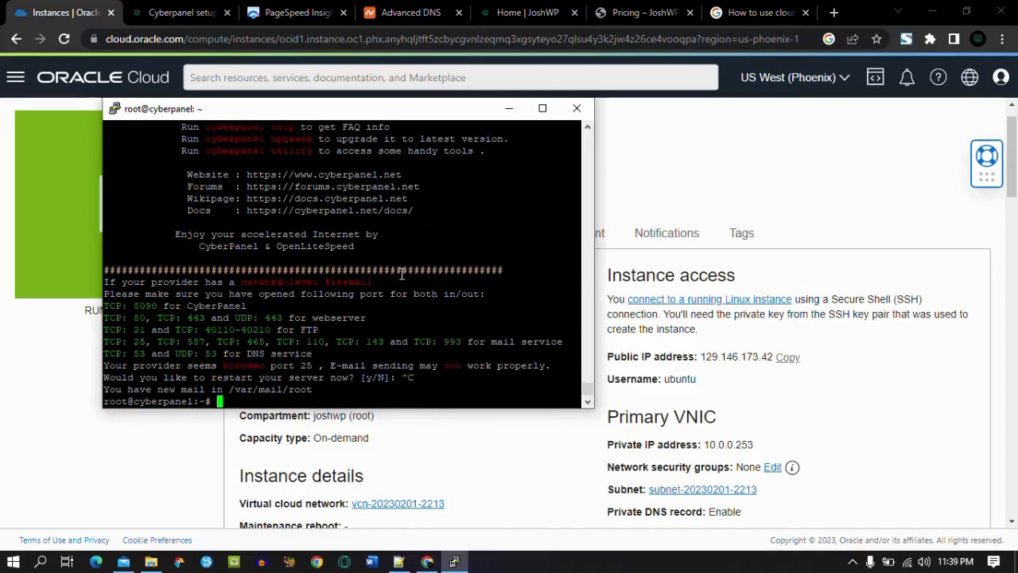
click(398, 562)
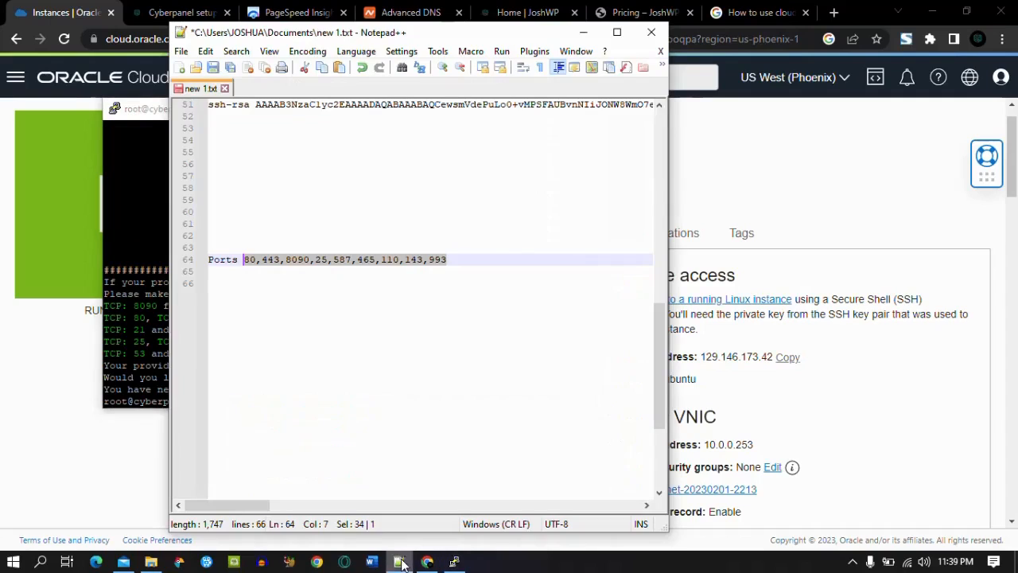
click(347, 312)
key(ctrl+v)
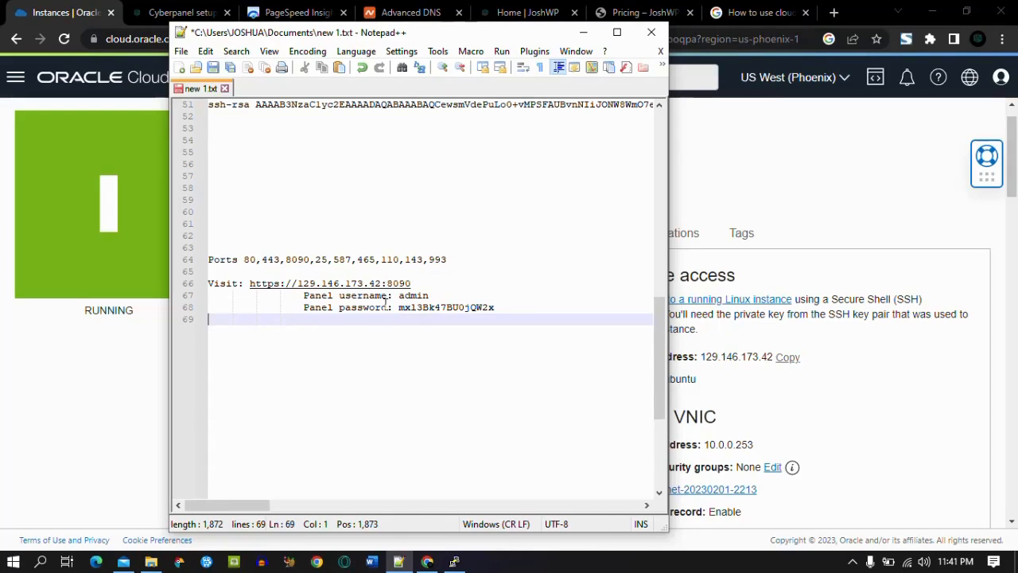
drag(248, 283, 412, 283)
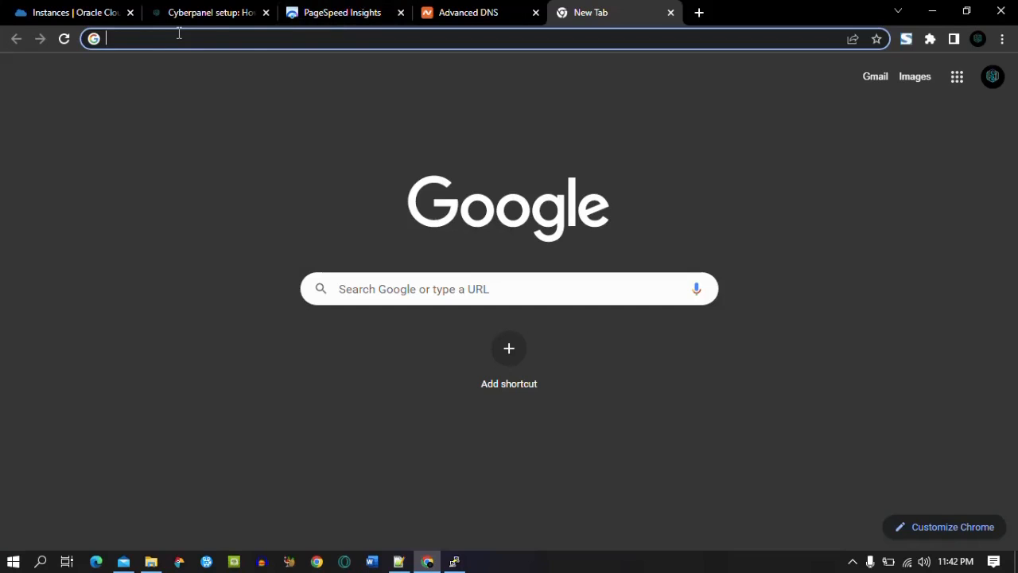
key(ctrl+v)
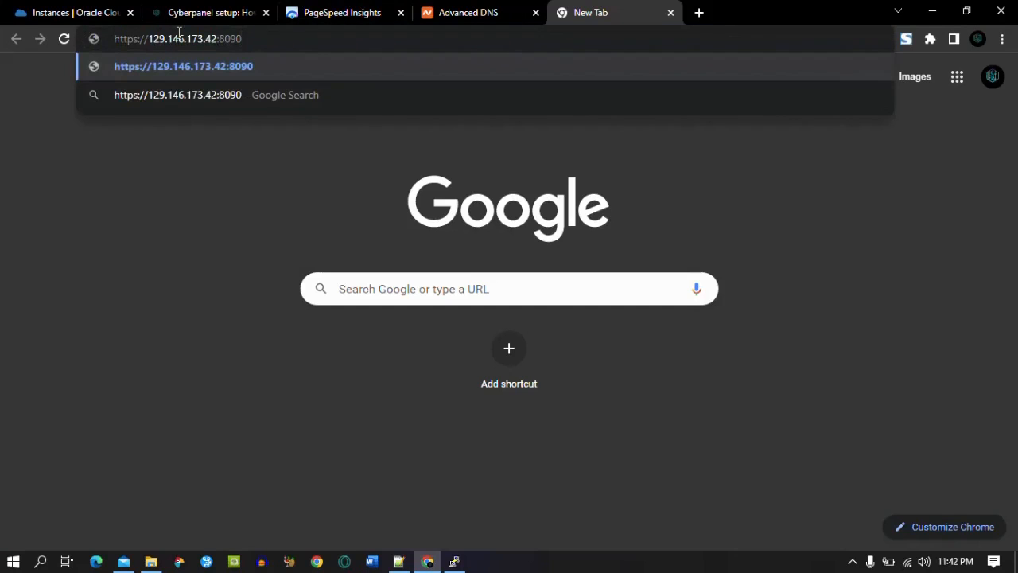
key(Return)
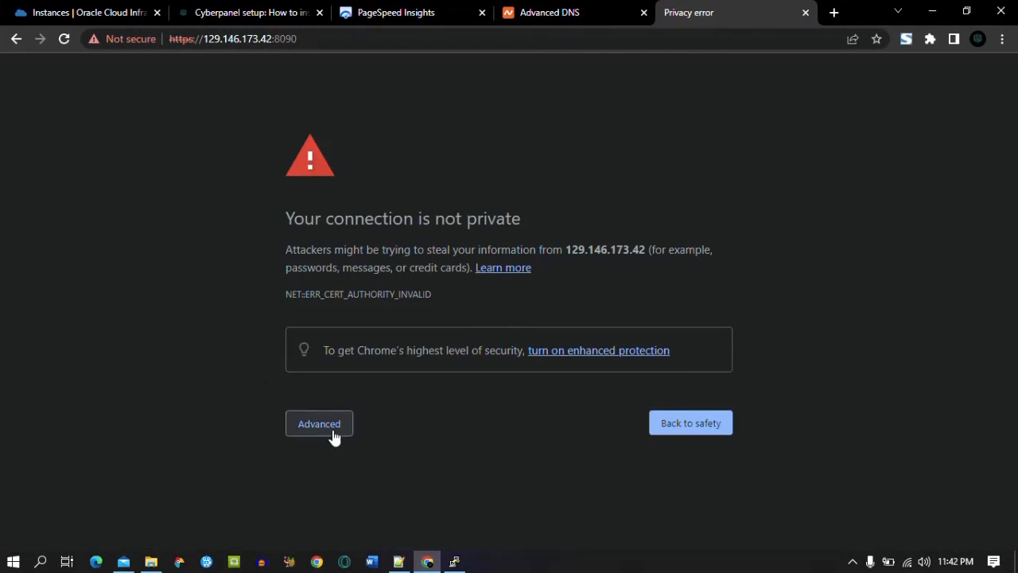
click(330, 428)
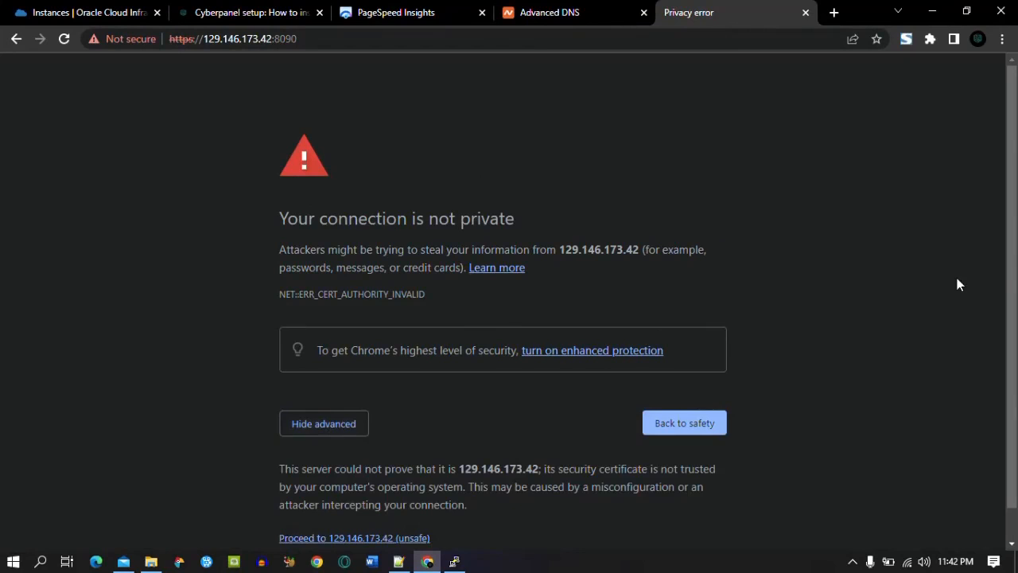
scroll(1017, 274, down, 1)
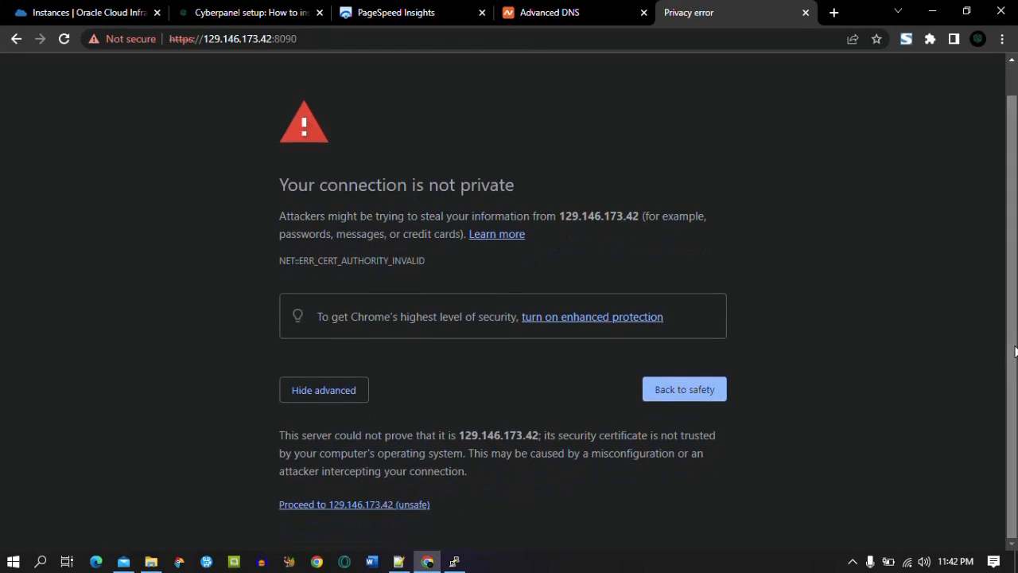
click(309, 510)
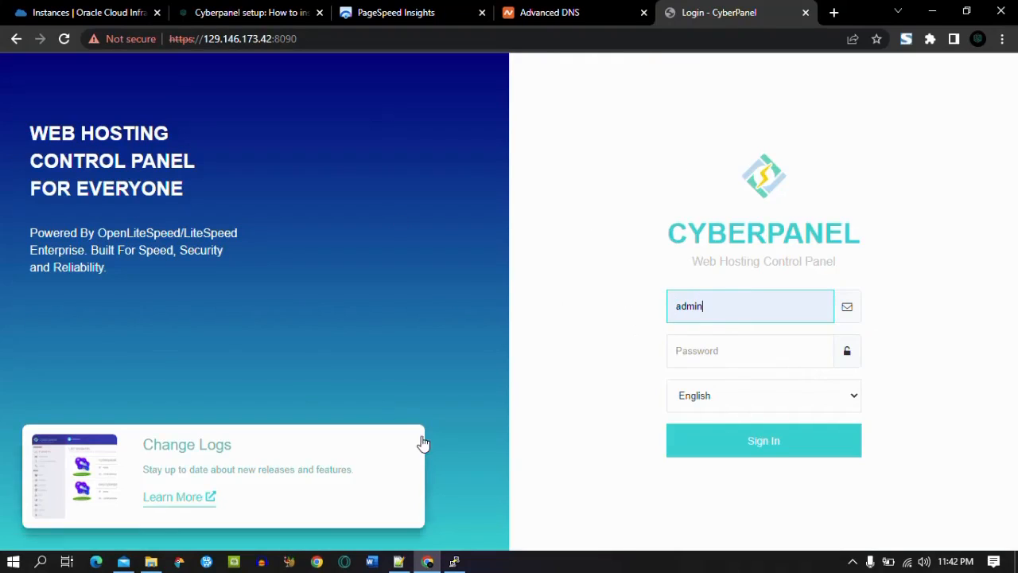
Sign in to CyberPanel as admin with the panel password saved in the Notepad++ notes.
click(399, 562)
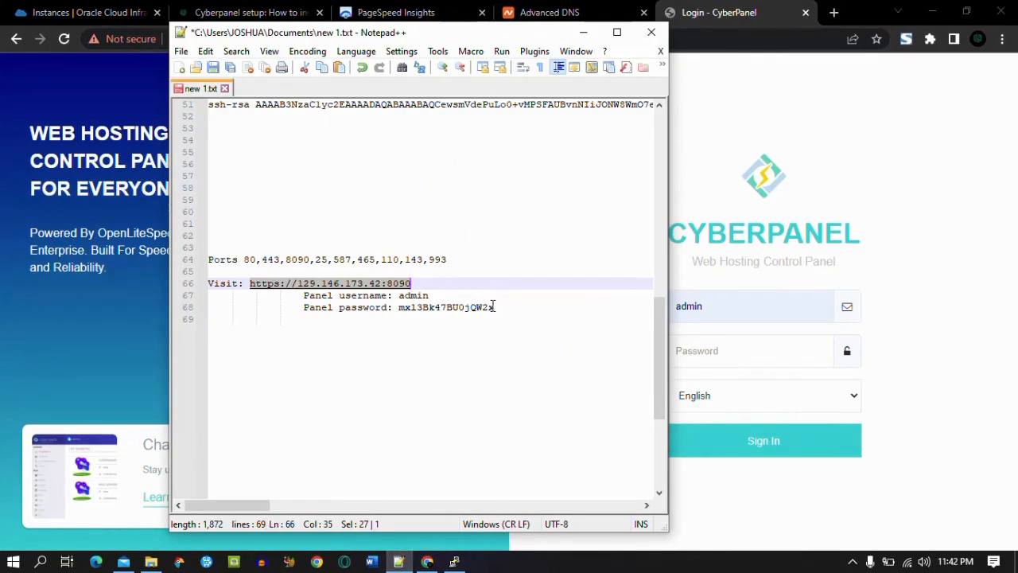
drag(496, 307, 399, 309)
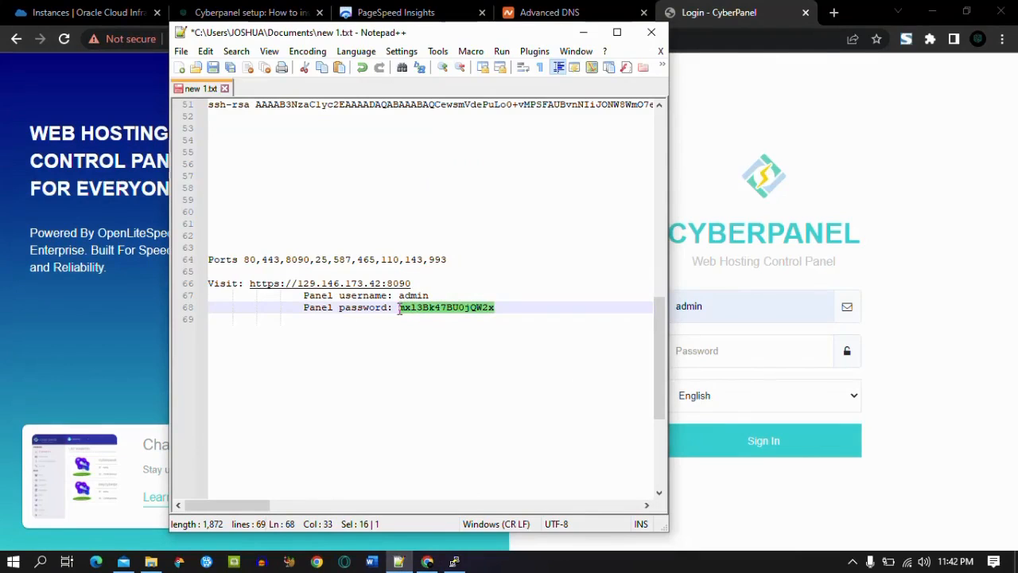
click(684, 358)
key(ctrl+v)
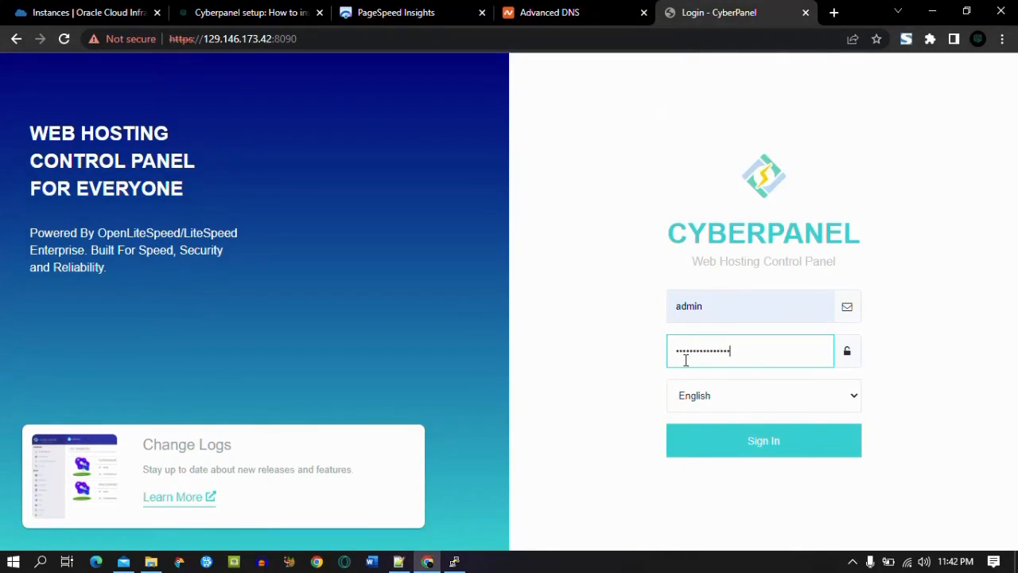
click(749, 444)
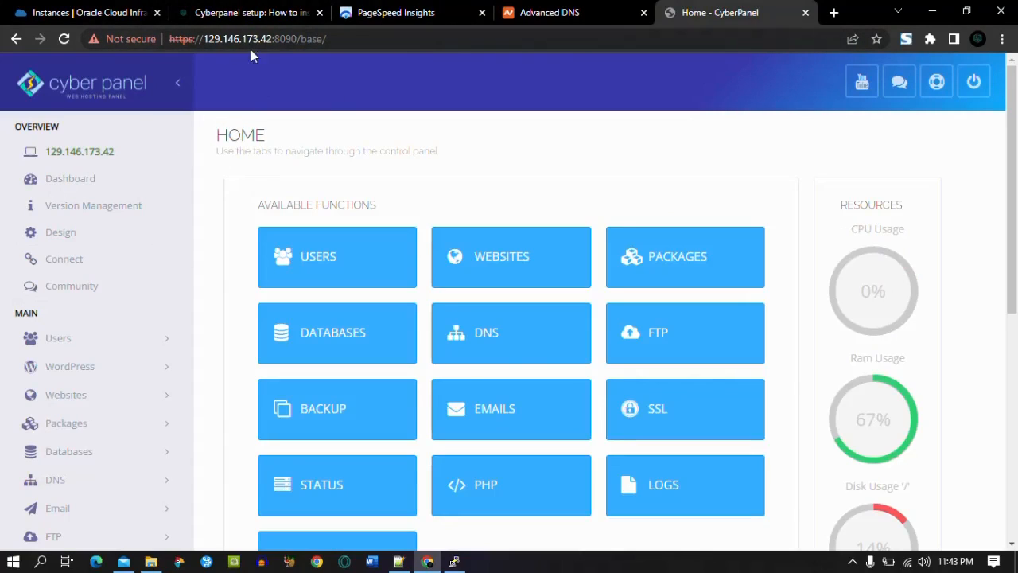
Open CyberPanel's form for creating a website and check the joshwp.site host records in Namecheap.
scroll(1005, 182, down, 2)
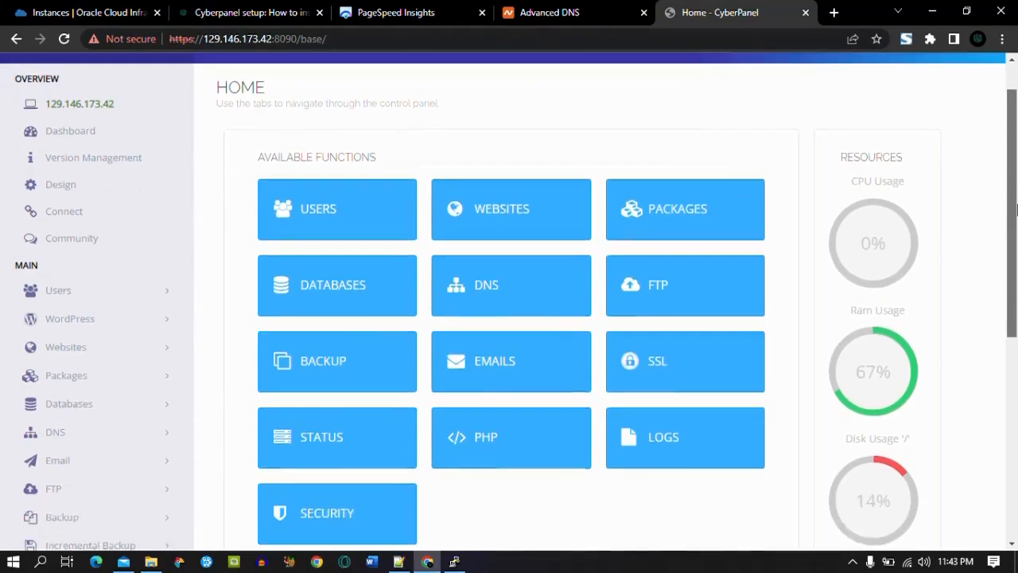
click(114, 295)
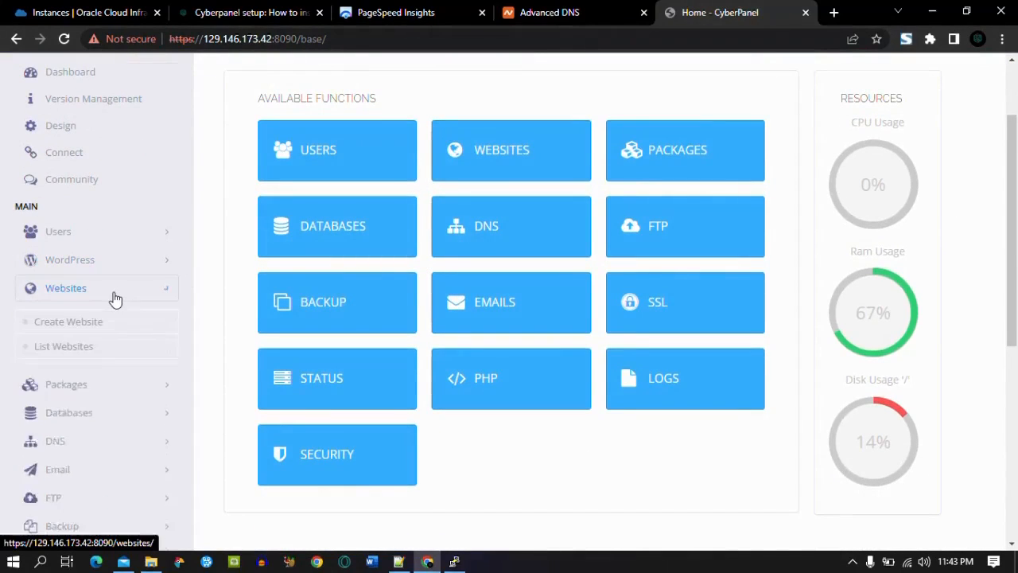
click(100, 326)
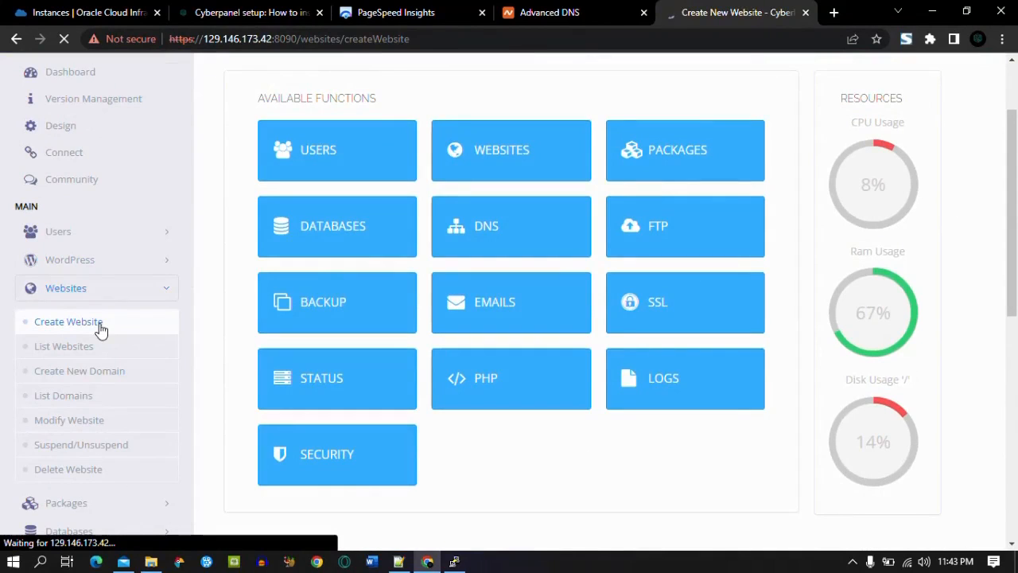
click(549, 13)
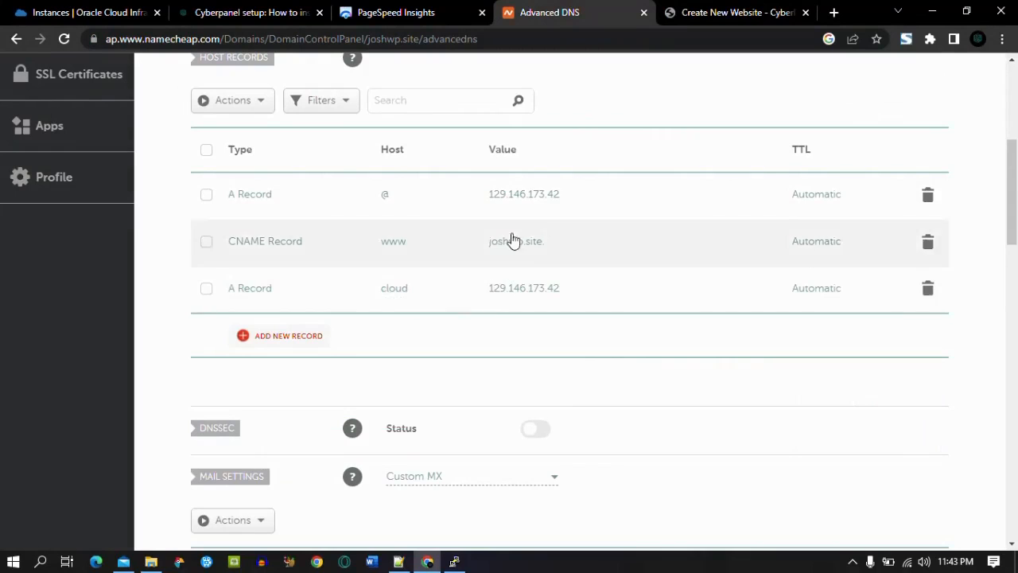
click(710, 8)
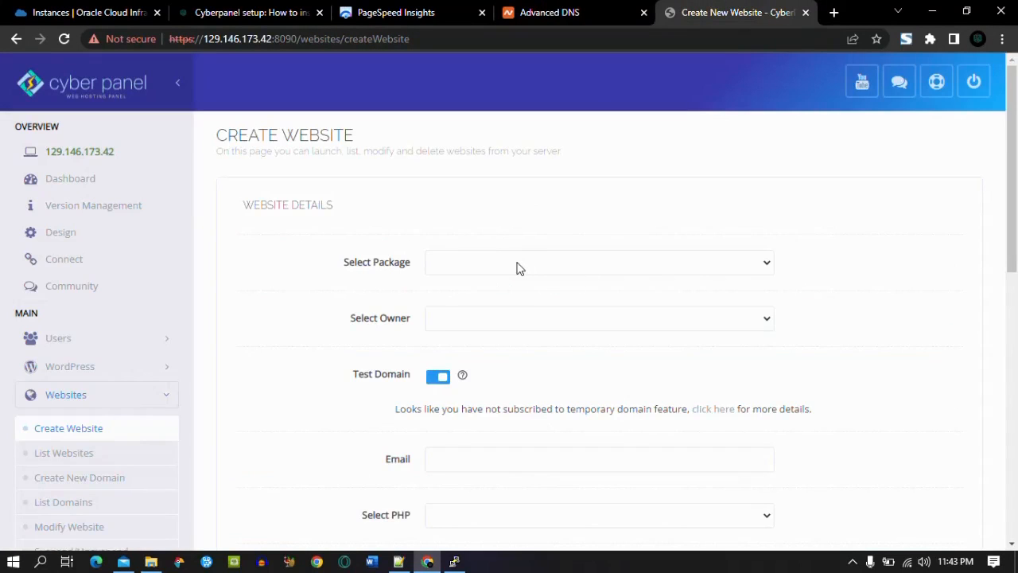
Give the website the Default package, owner admin, no test domain, domain cloud.joshwp.site and the contact's email, checking the domain against the DNS records.
click(518, 268)
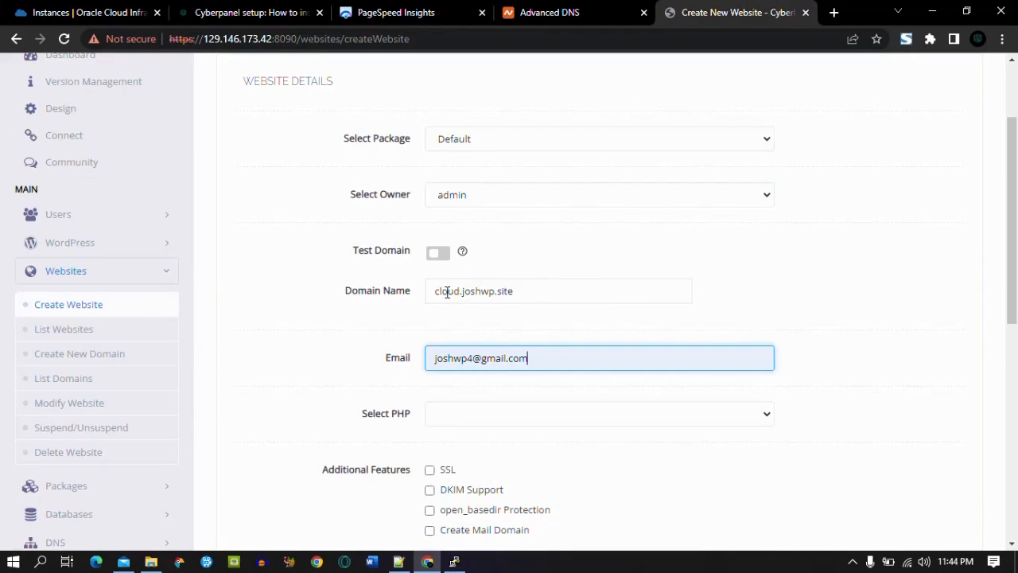
click(580, 10)
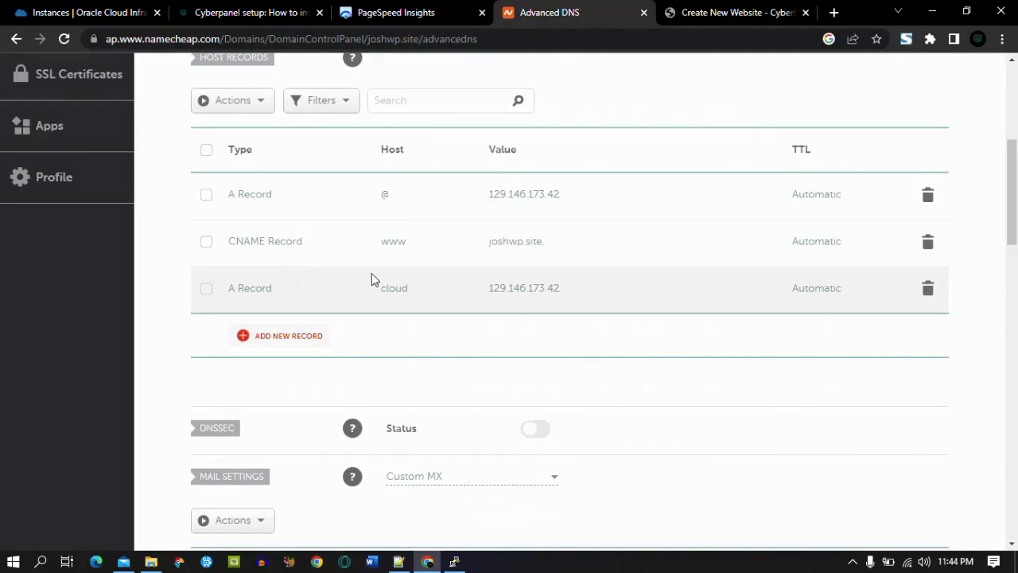
click(687, 10)
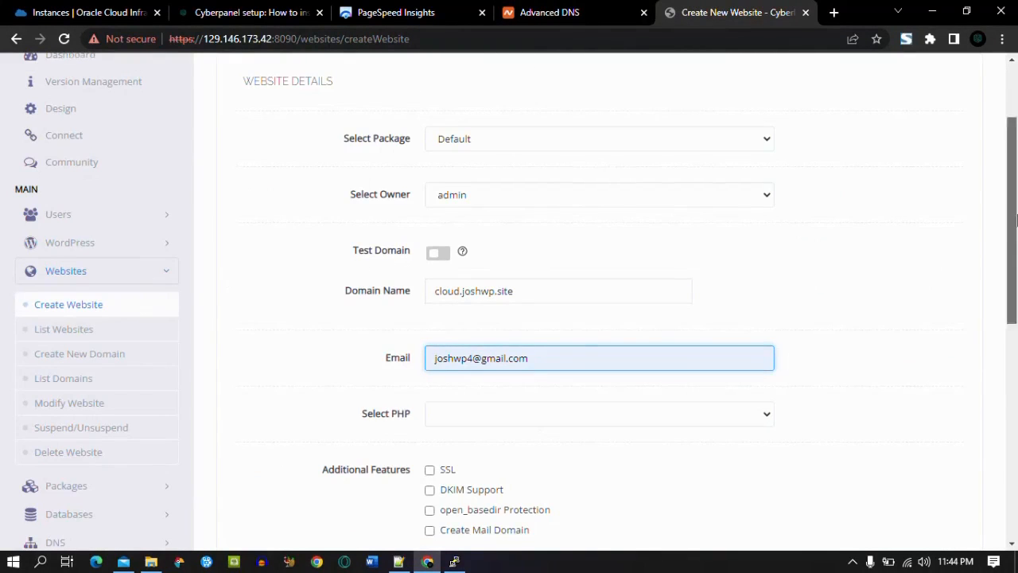
Choose PHP 8.1, enable SSL and create the cloud.joshwp.site website.
scroll(1016, 219, down, 2)
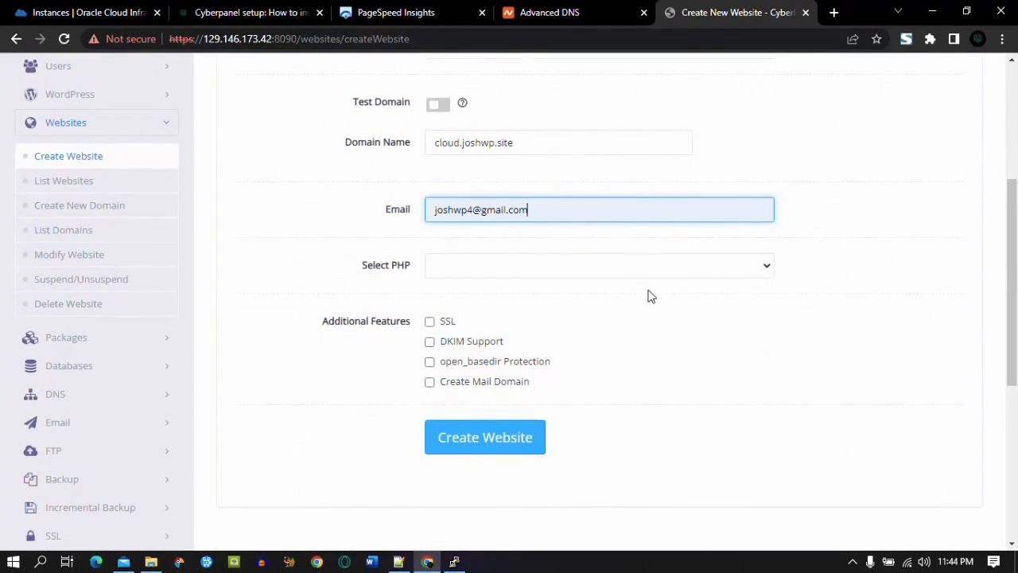
click(482, 276)
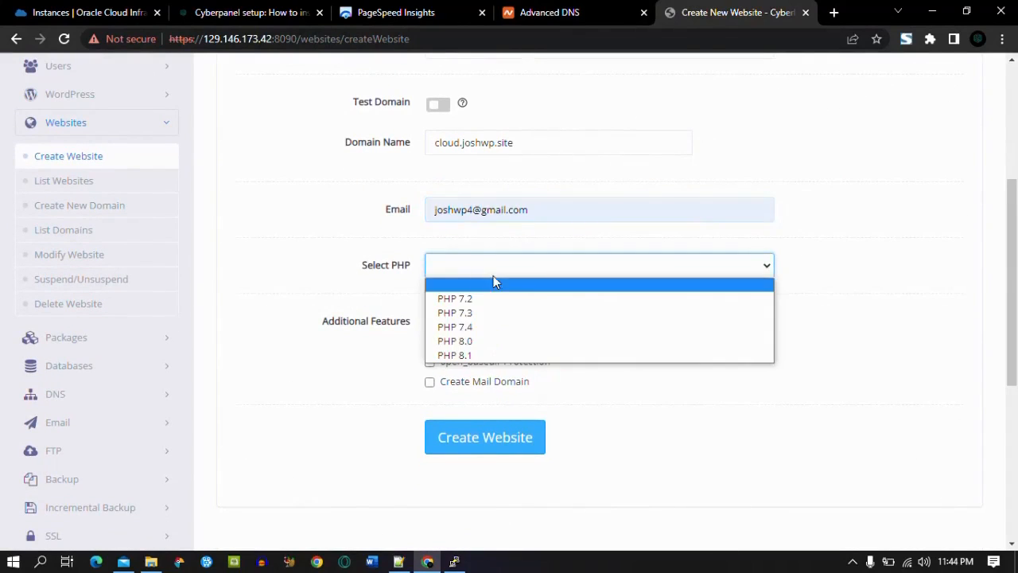
click(495, 359)
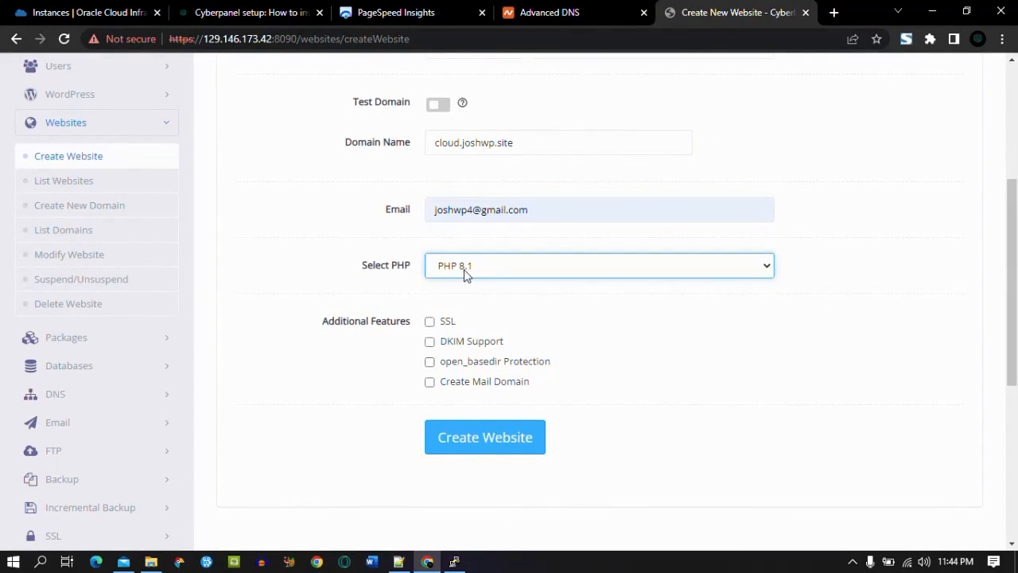
click(430, 323)
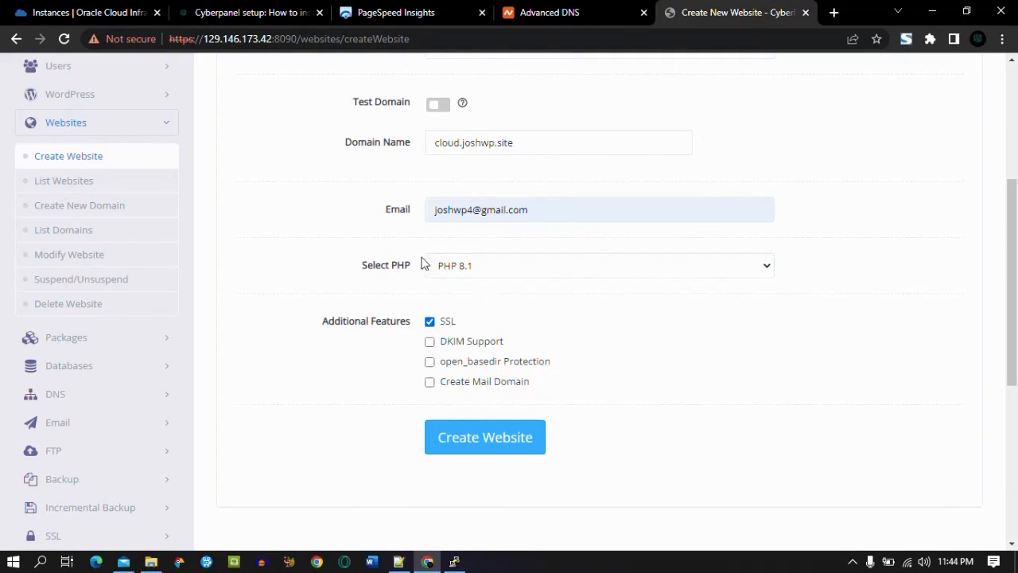
click(471, 438)
drag(1017, 290, 1017, 211)
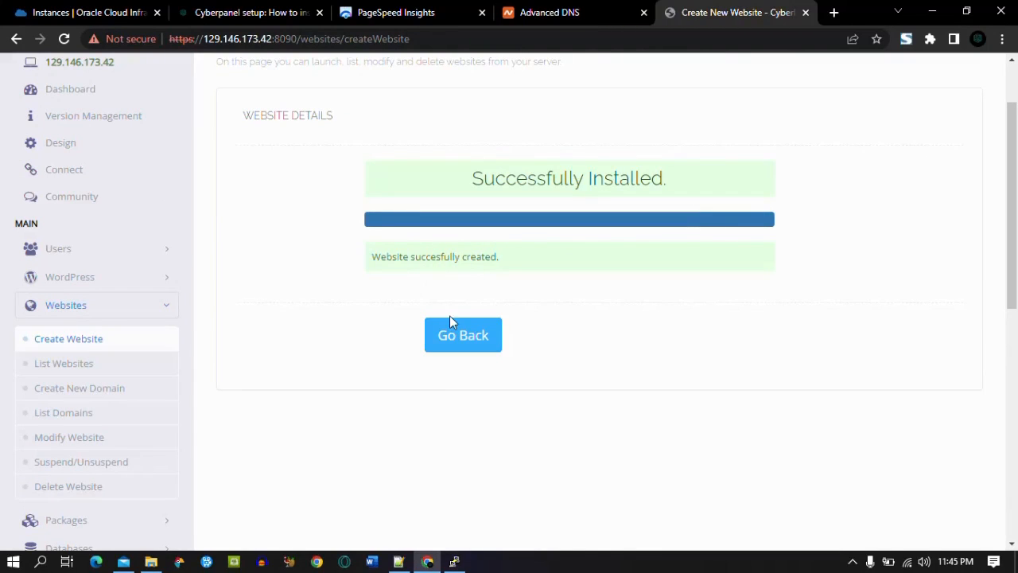
Issue a hostname SSL certificate for cloud.joshwp.site.
drag(1013, 206, 1013, 315)
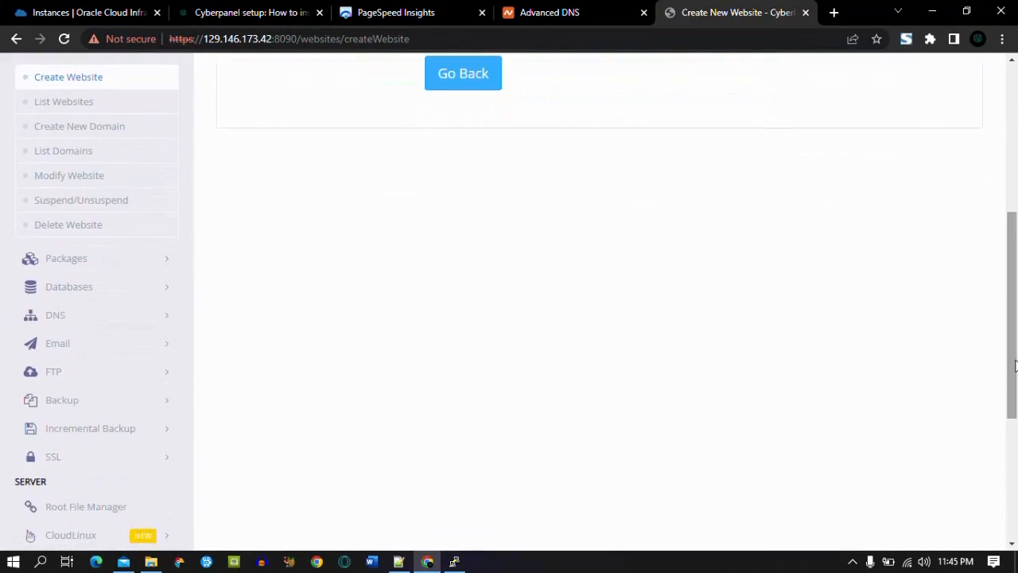
click(96, 455)
scroll(80, 455, down, 2)
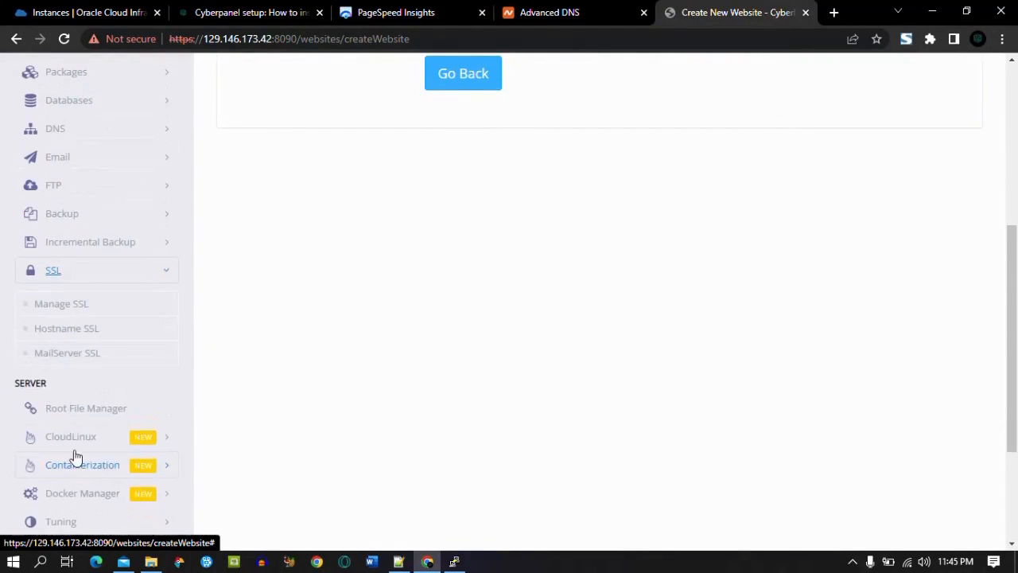
click(50, 337)
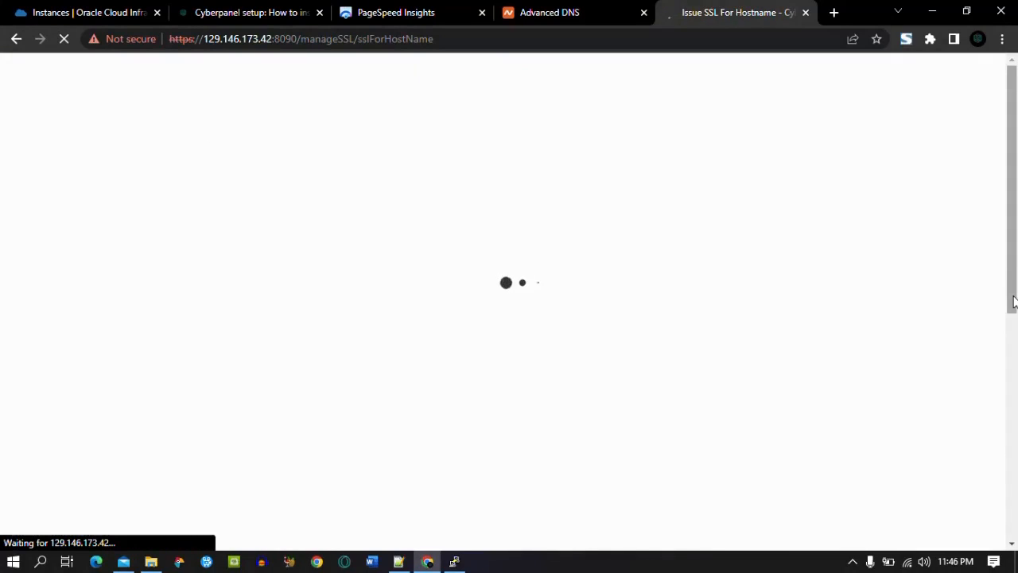
click(651, 265)
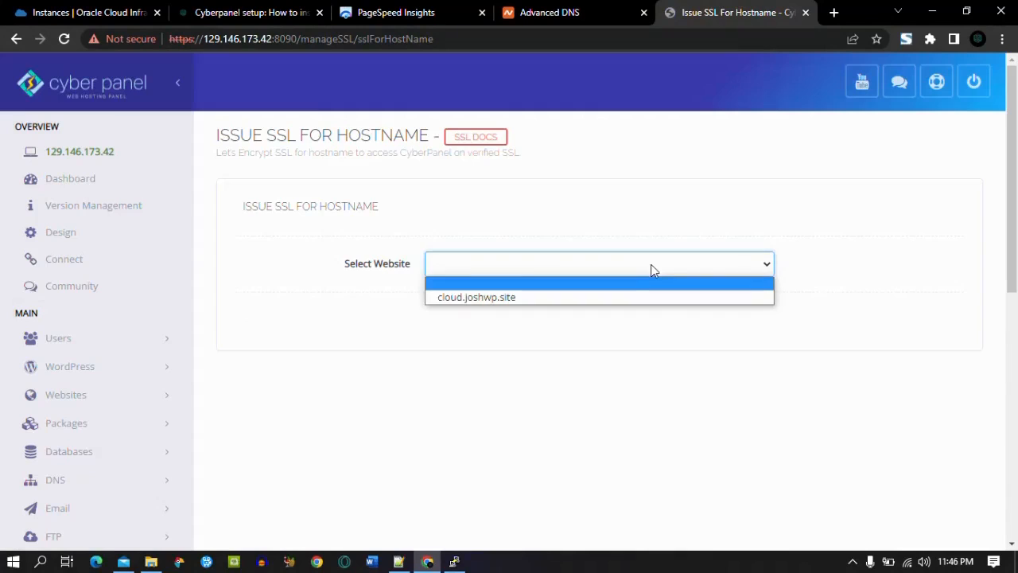
click(615, 296)
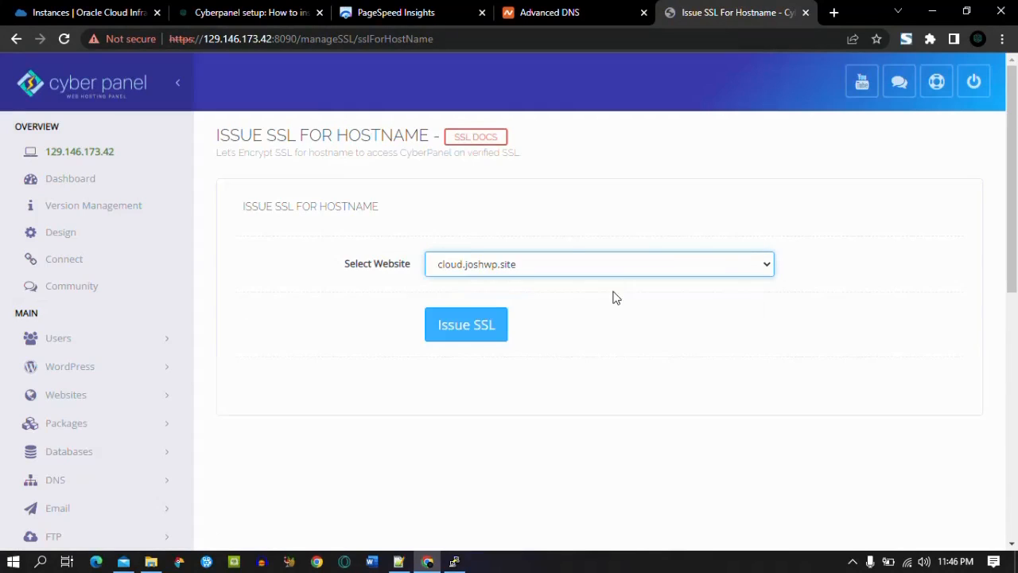
click(480, 329)
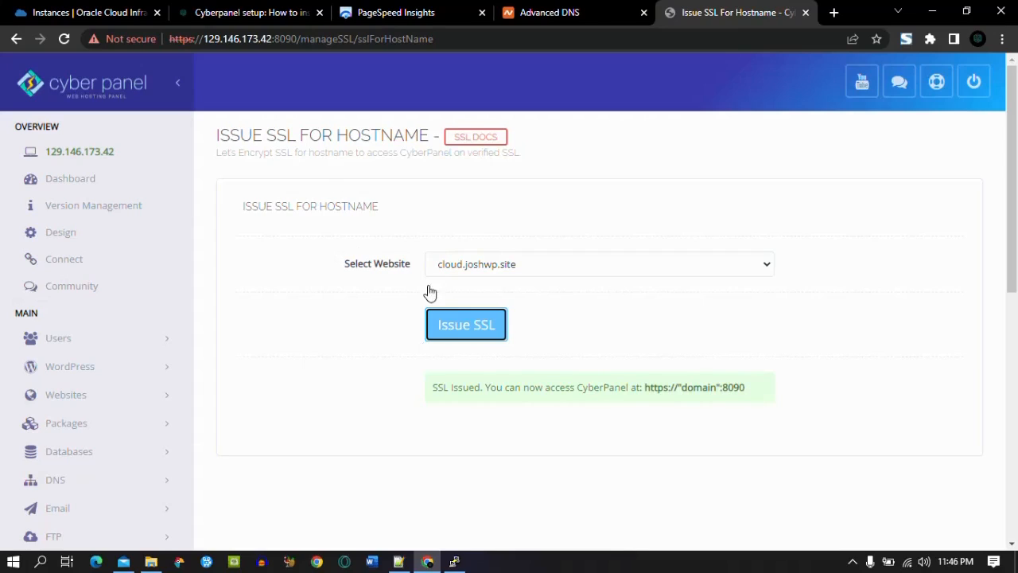
Open CyberPanel at cloud.joshwp.site:8090 and sign in as admin with the account password.
drag(437, 265, 527, 275)
key(ctrl+c)
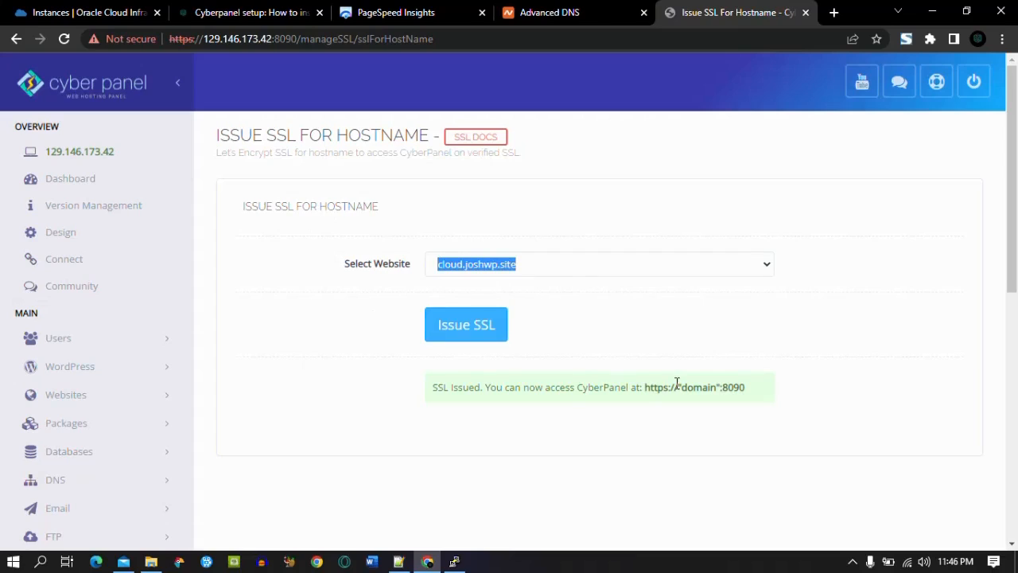
click(196, 39)
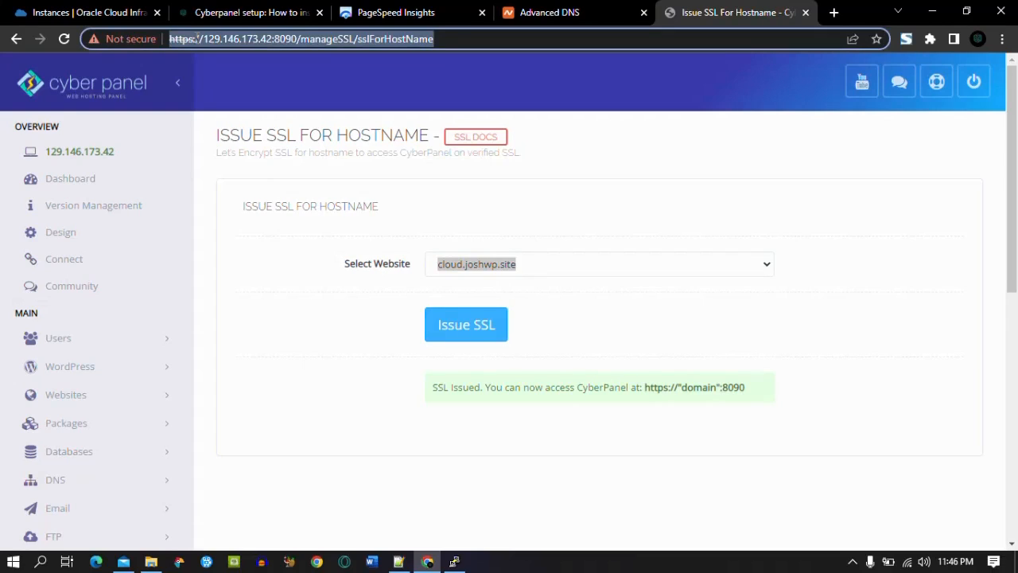
key(ctrl+v)
key(Return)
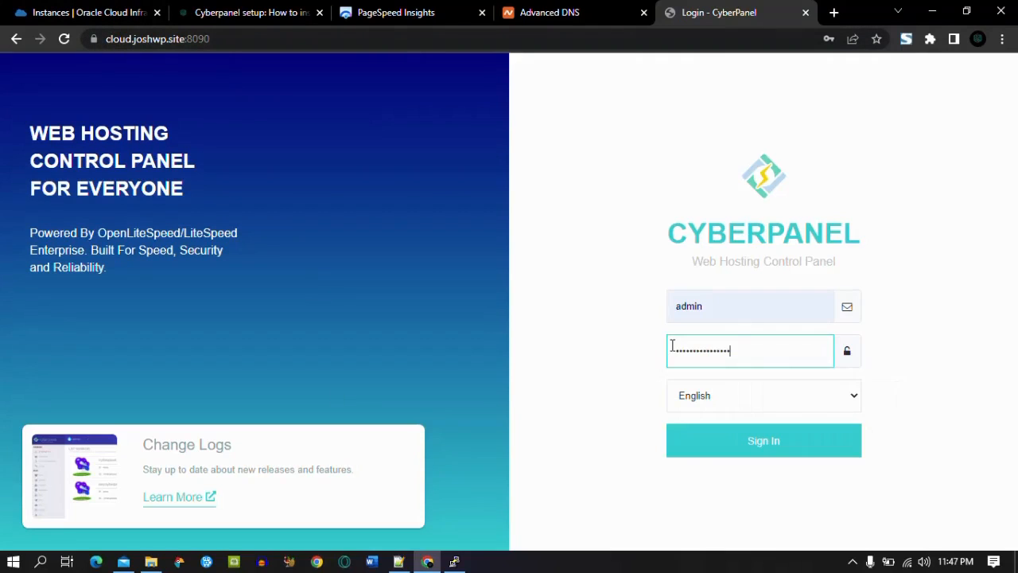
click(745, 442)
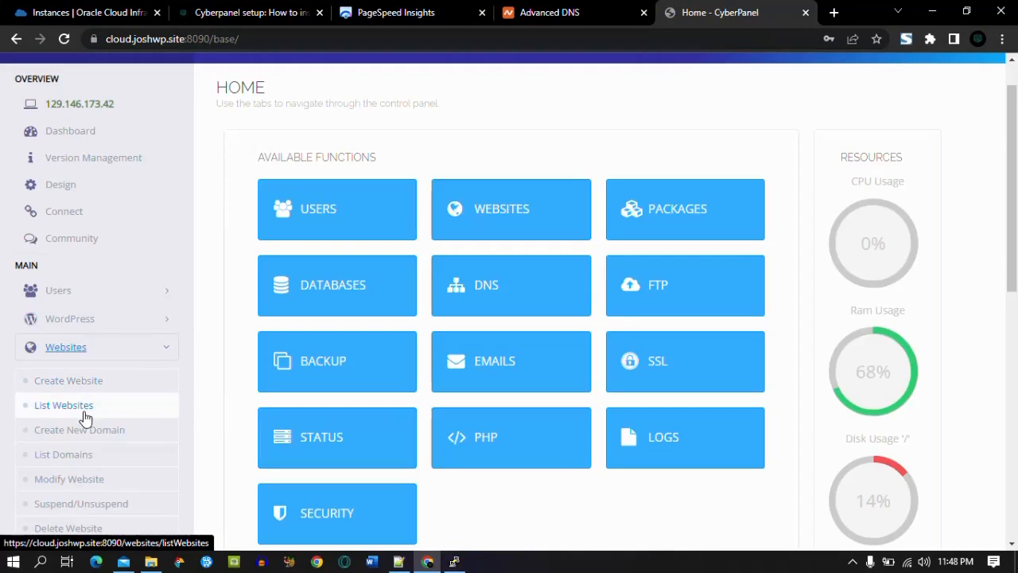
Add the Force HTTP -> HTTPS rewrite template to the cloud.joshwp.site website and save its rewrite rules.
click(66, 413)
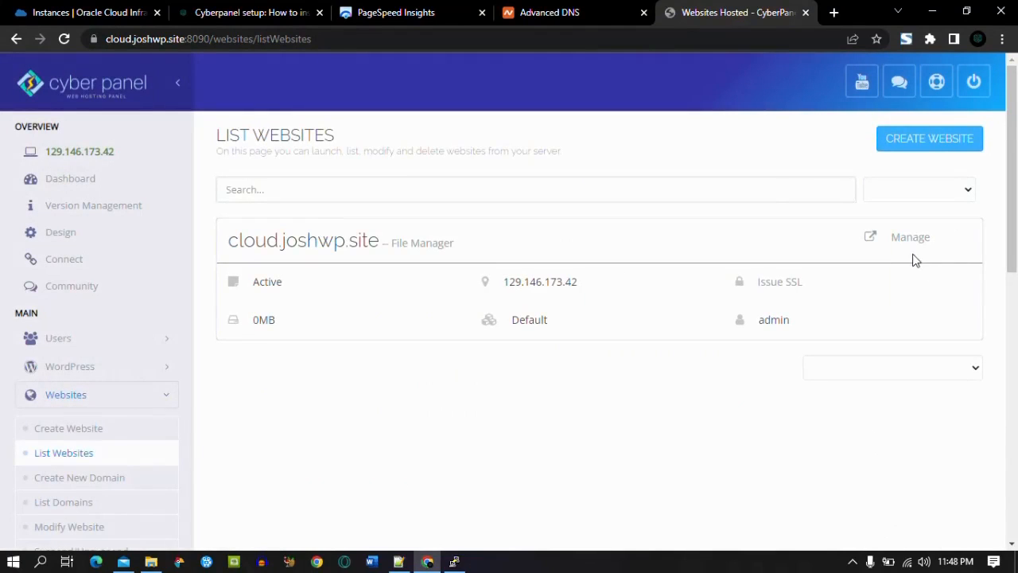
click(907, 242)
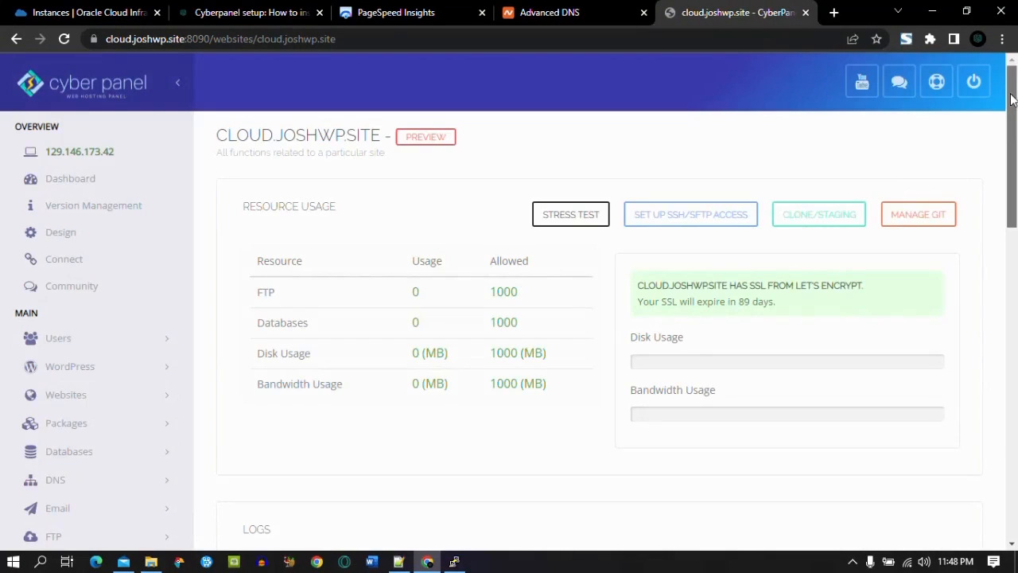
drag(1015, 161, 1015, 345)
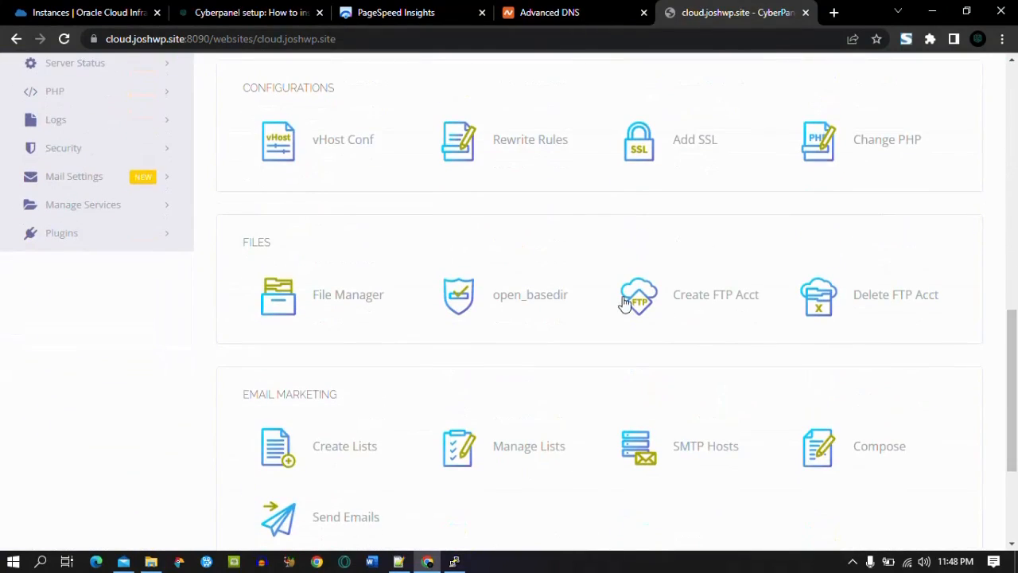
click(513, 154)
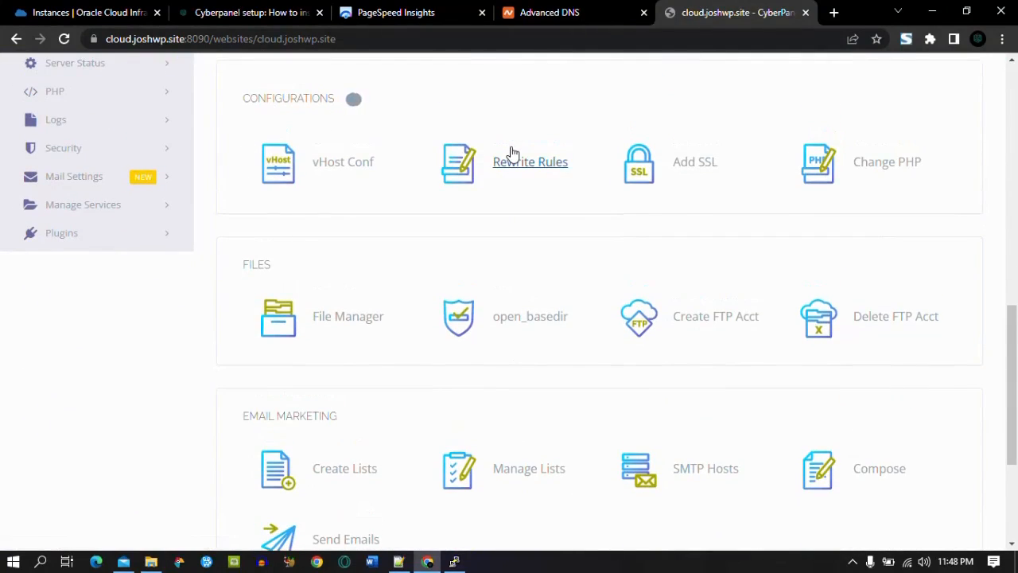
click(534, 251)
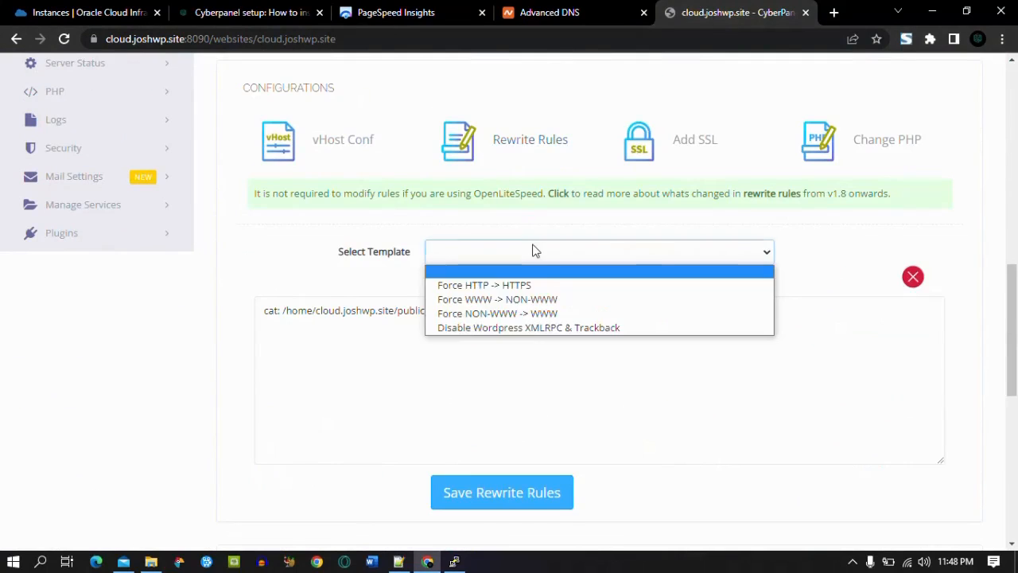
click(535, 285)
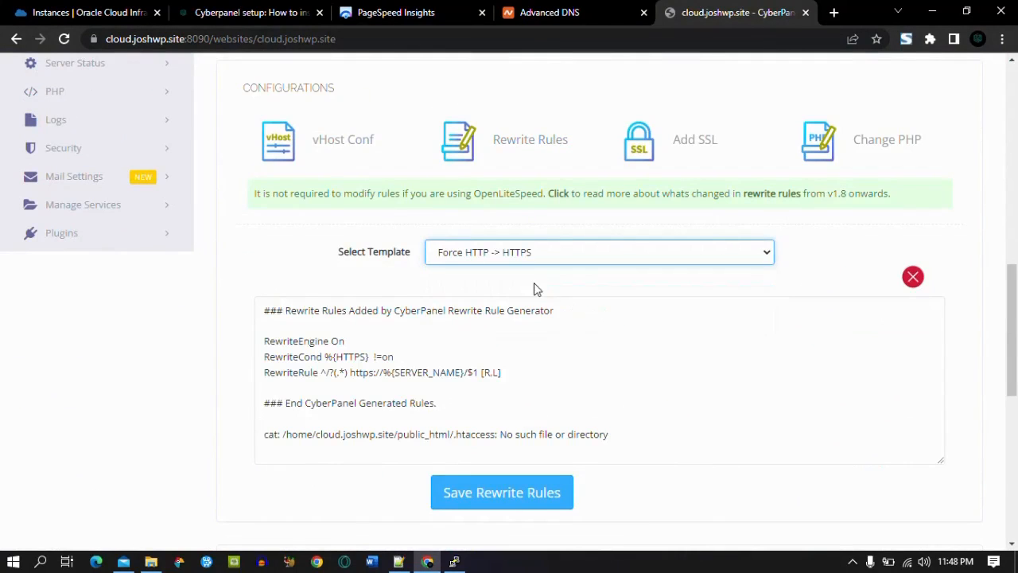
click(505, 505)
Create the joshwp.site website with package Default, owner admin, the contact's email, PHP 8.1, SSL, DKIM support, open_basedir protection and a mail domain.
drag(1015, 338, 977, 28)
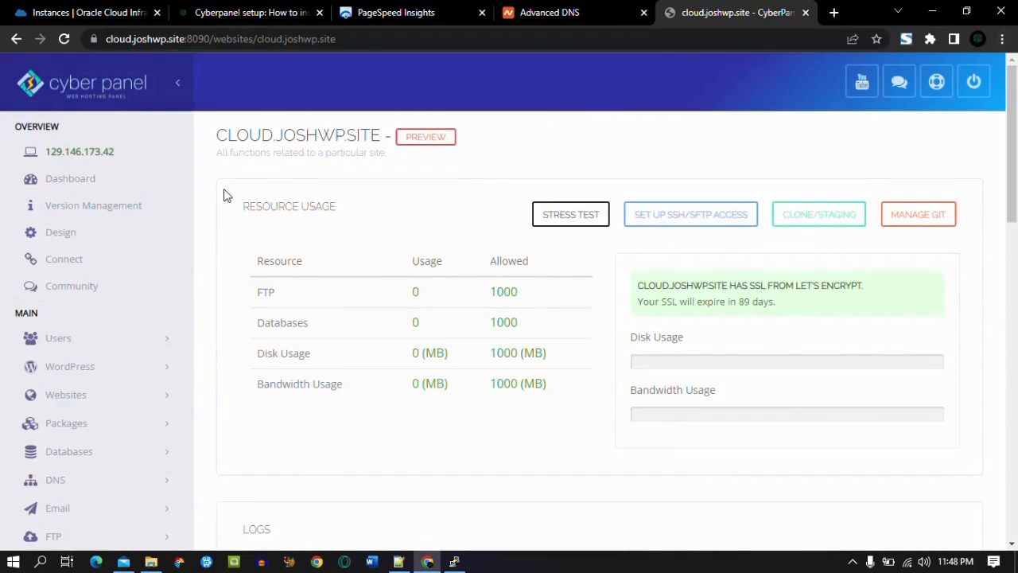
click(72, 400)
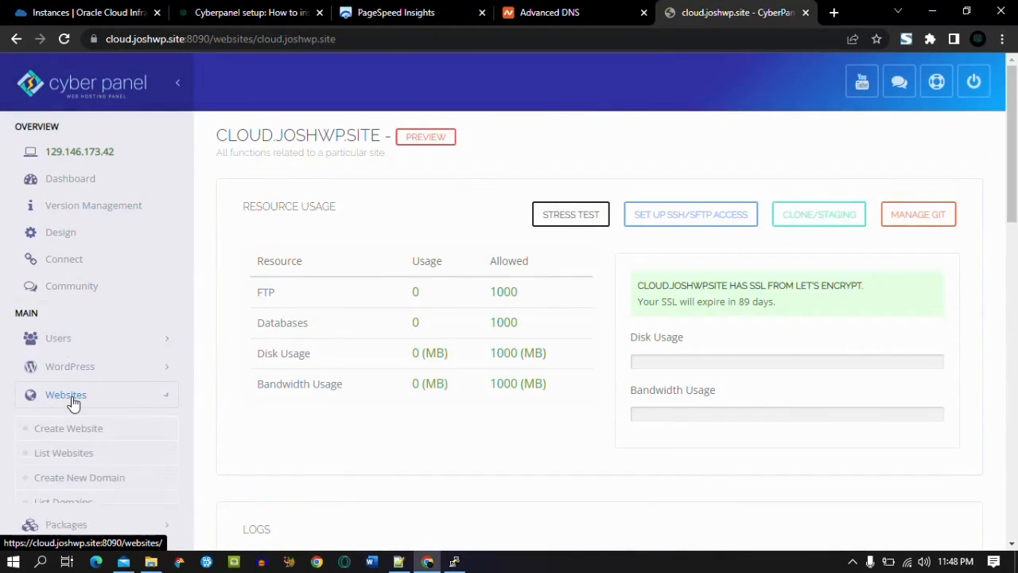
click(77, 434)
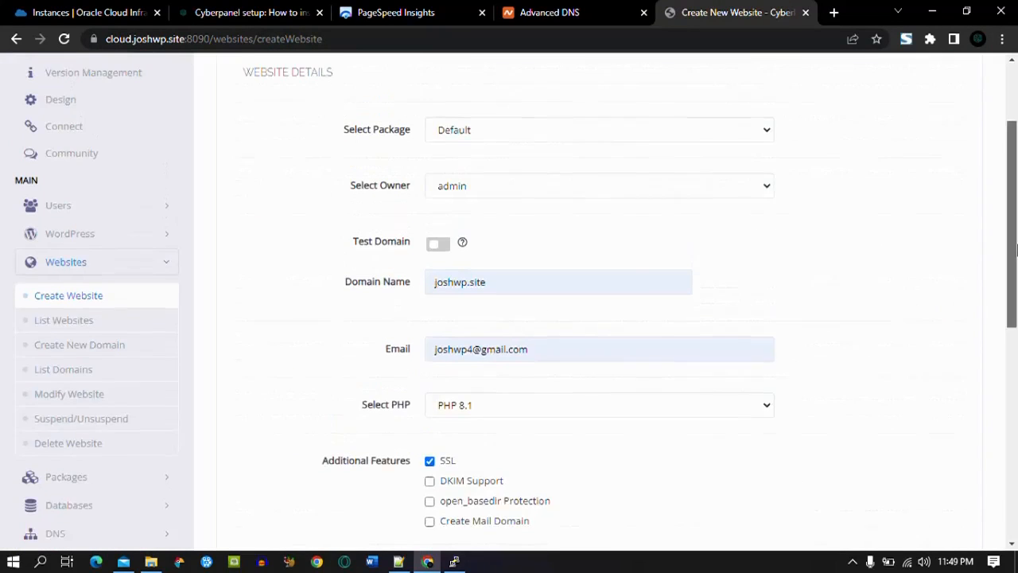
drag(1013, 163, 1012, 159)
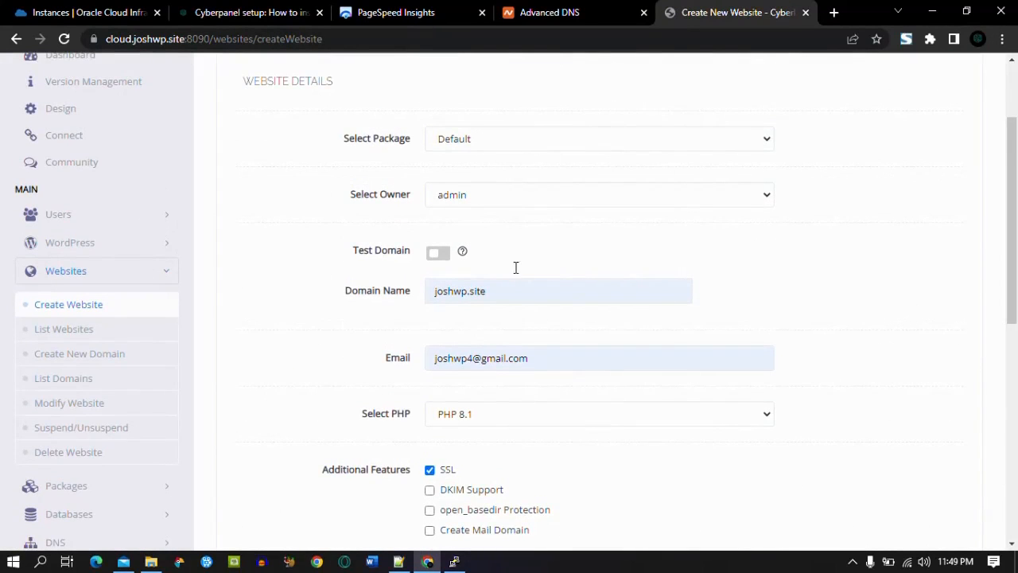
scroll(549, 318, down, 1)
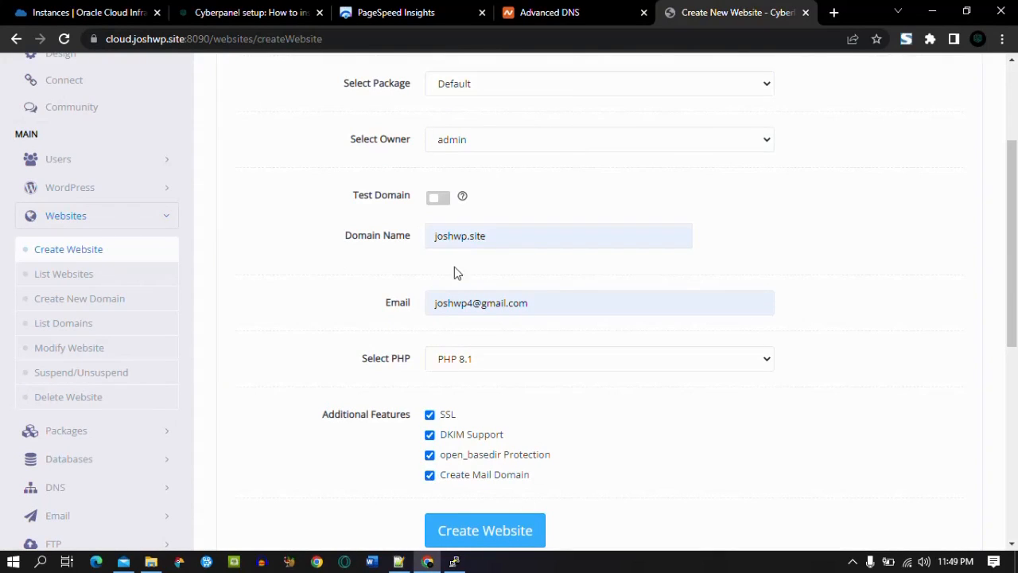
scroll(1012, 239, down, 1)
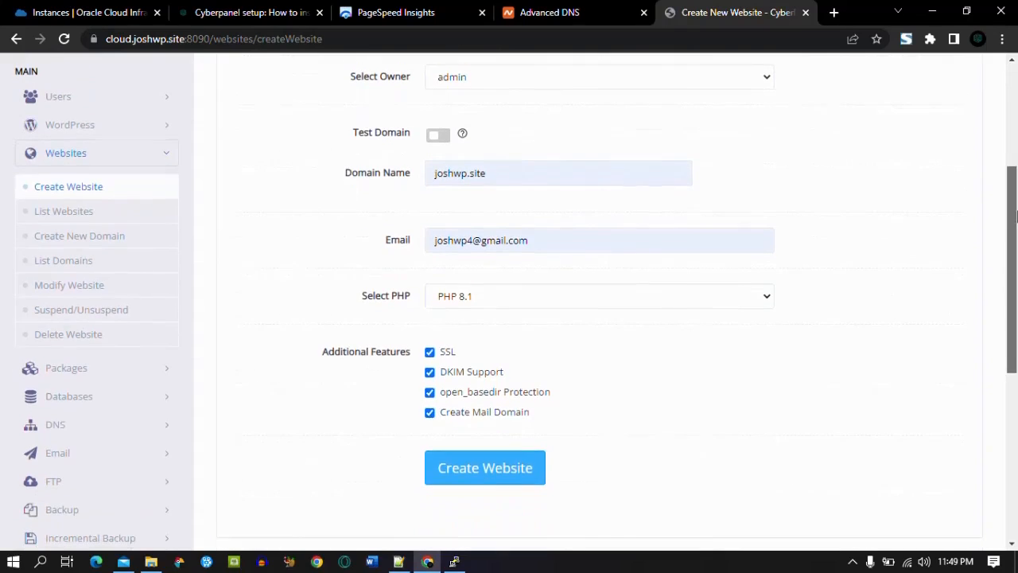
click(459, 470)
scroll(493, 374, up, 2)
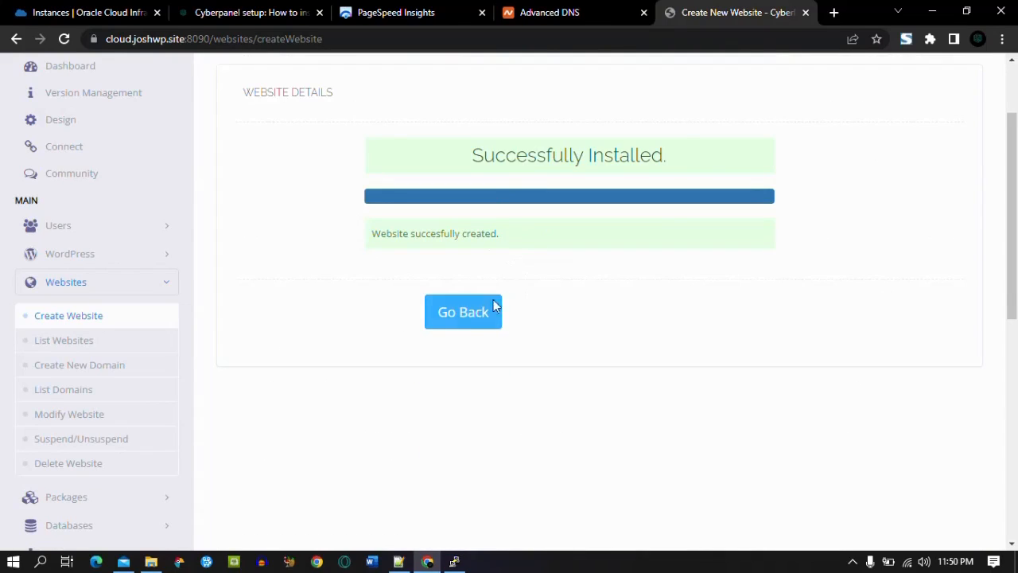
Issue an SSL certificate for the joshwp.site website.
scroll(1015, 239, down, 3)
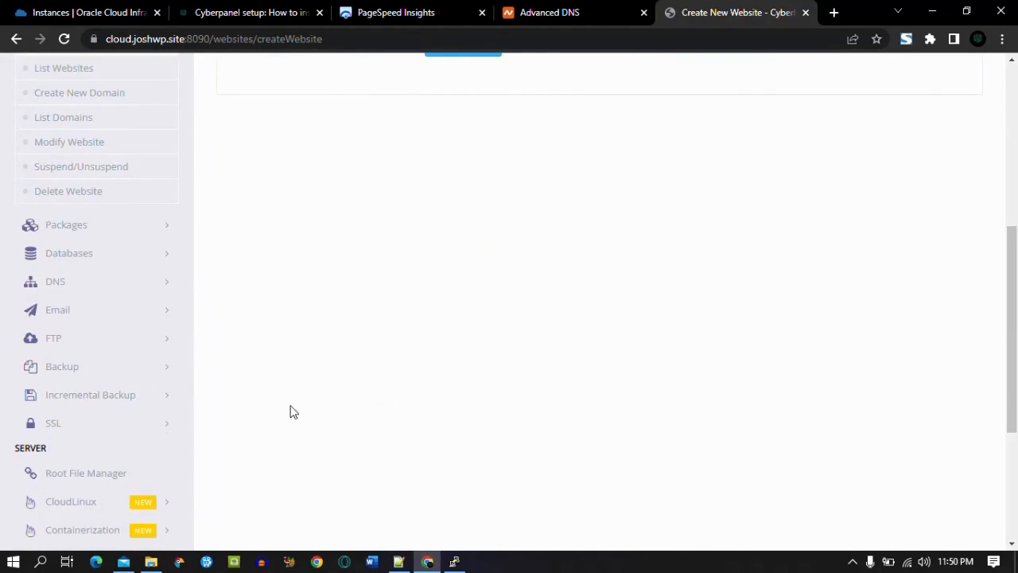
click(110, 429)
scroll(994, 361, down, 1)
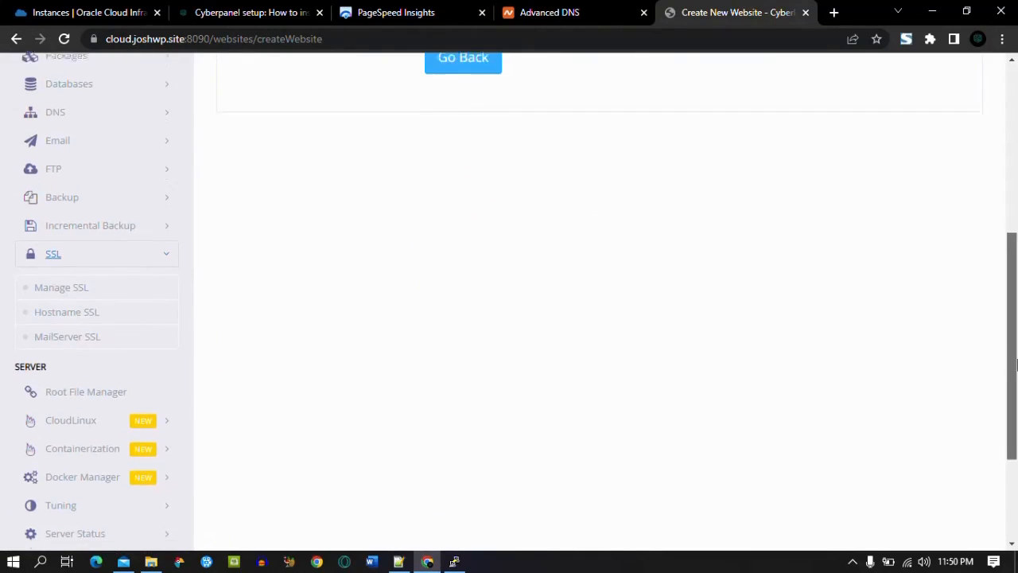
click(54, 273)
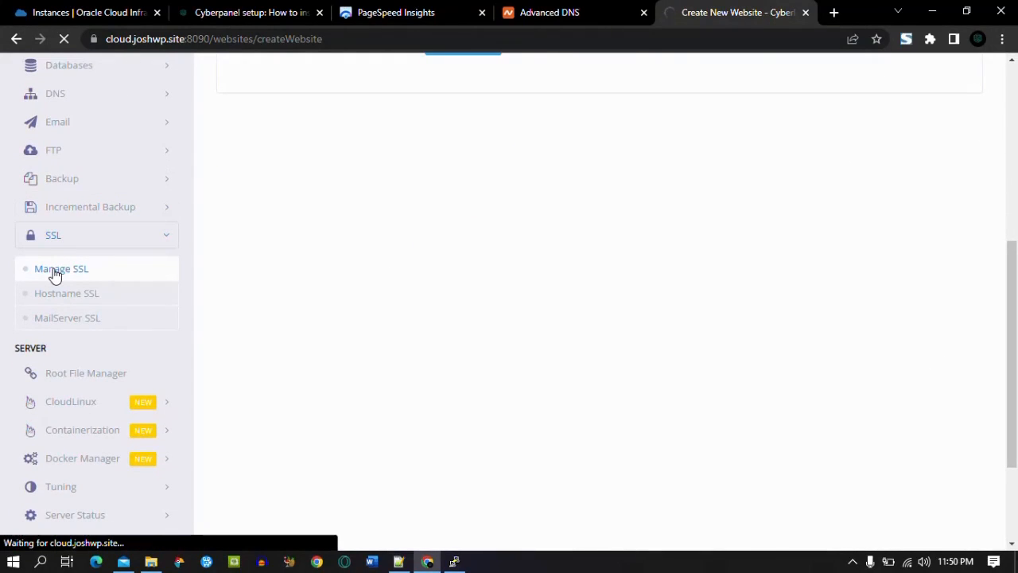
click(679, 202)
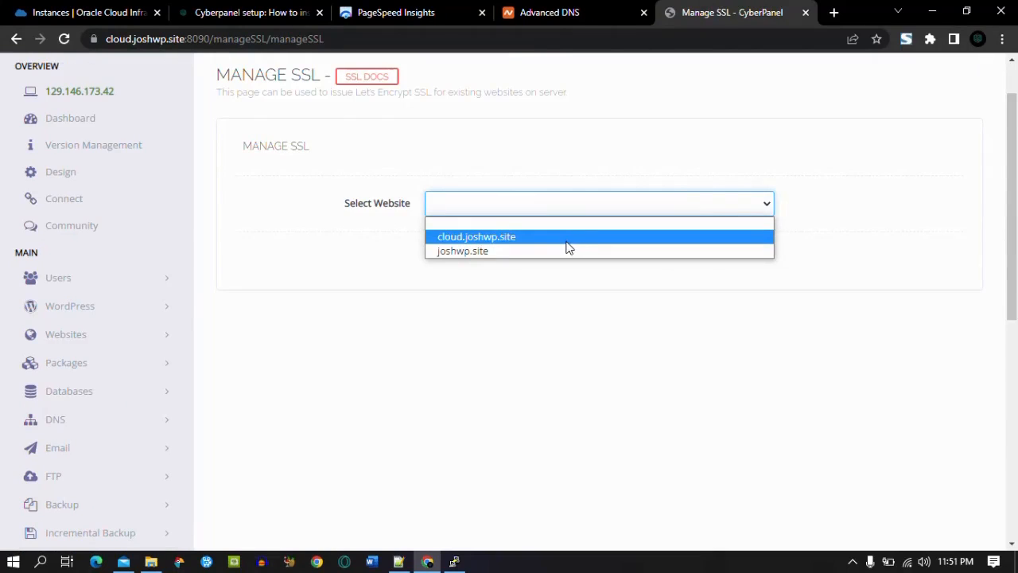
click(498, 251)
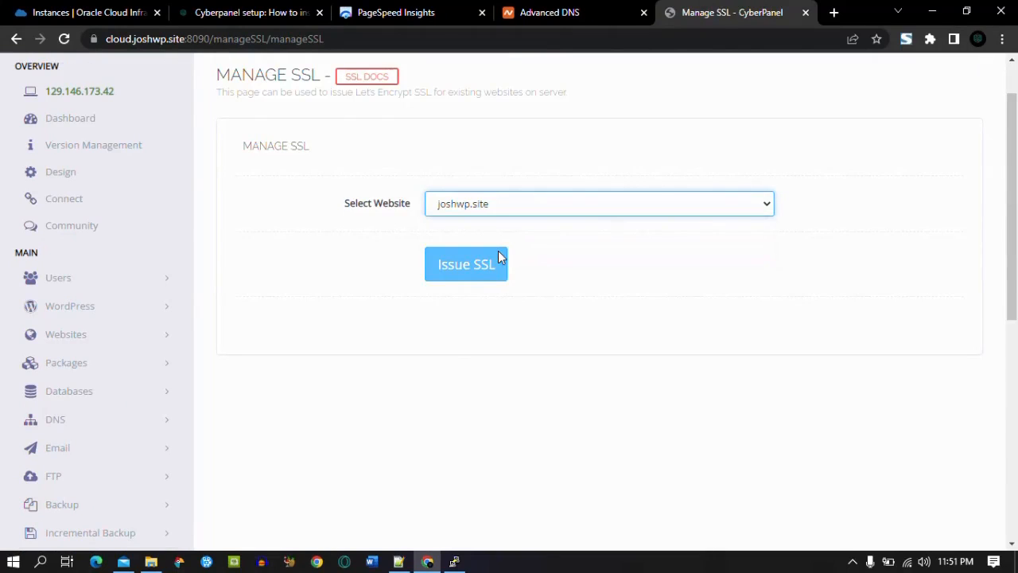
click(473, 271)
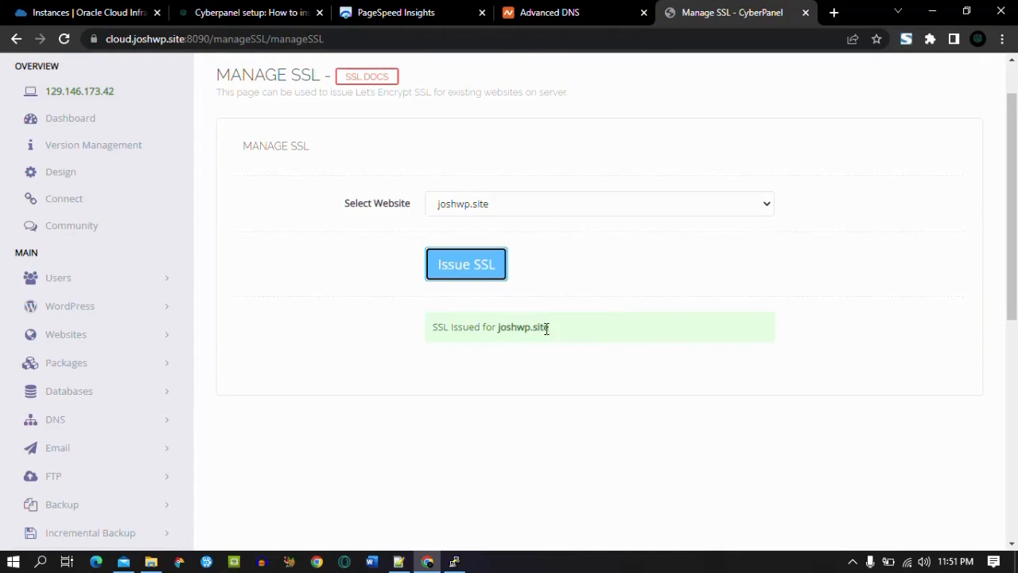
Open the management page of the joshwp.site website from the list of hosted websites.
drag(1014, 253, 1015, 299)
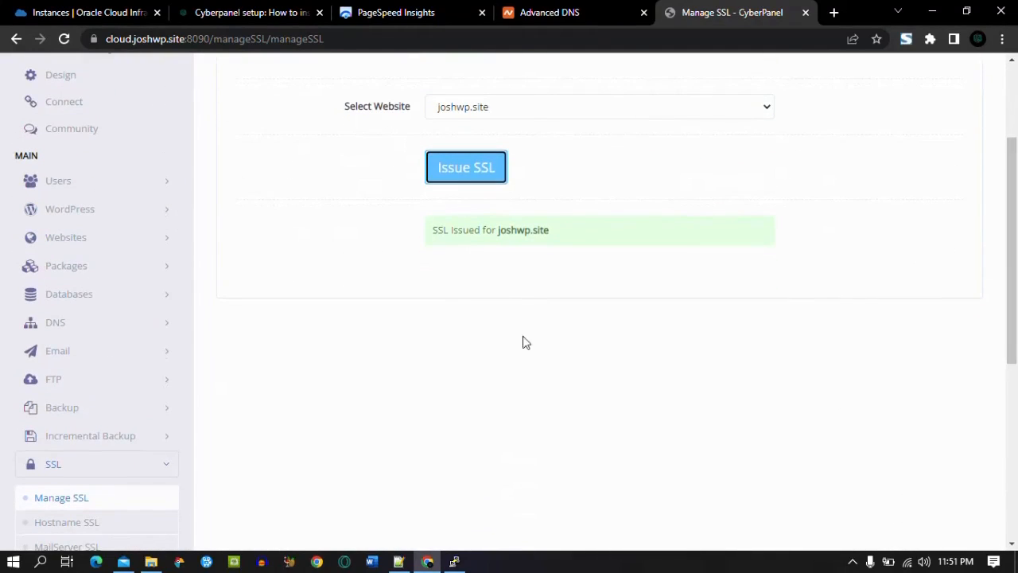
click(111, 247)
click(75, 297)
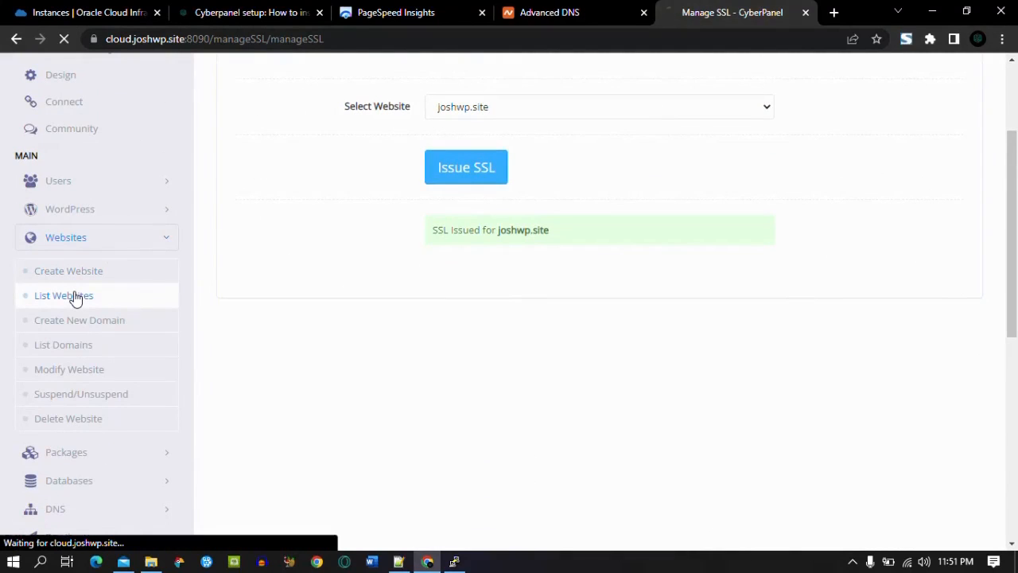
scroll(623, 246, down, 1)
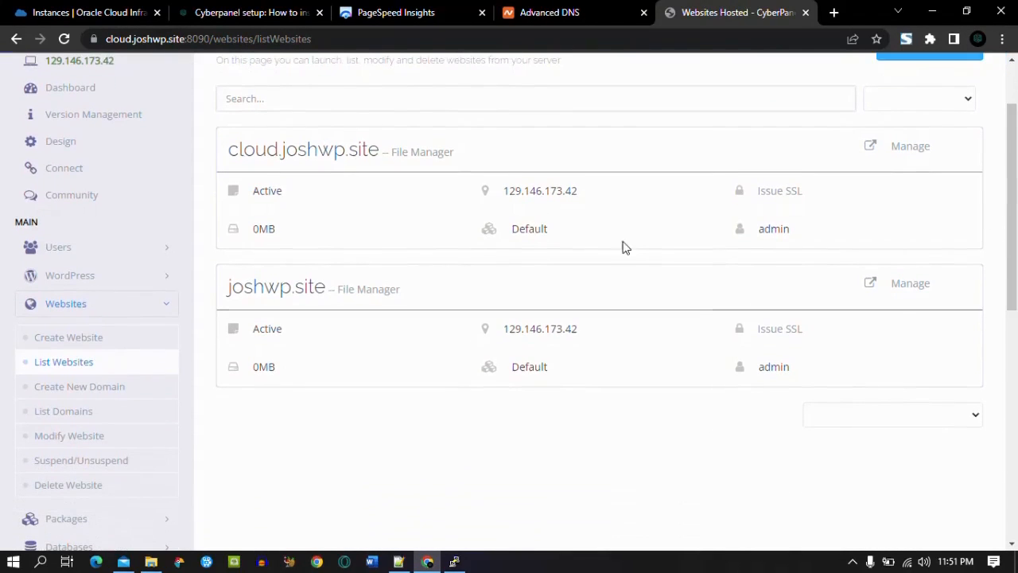
click(909, 292)
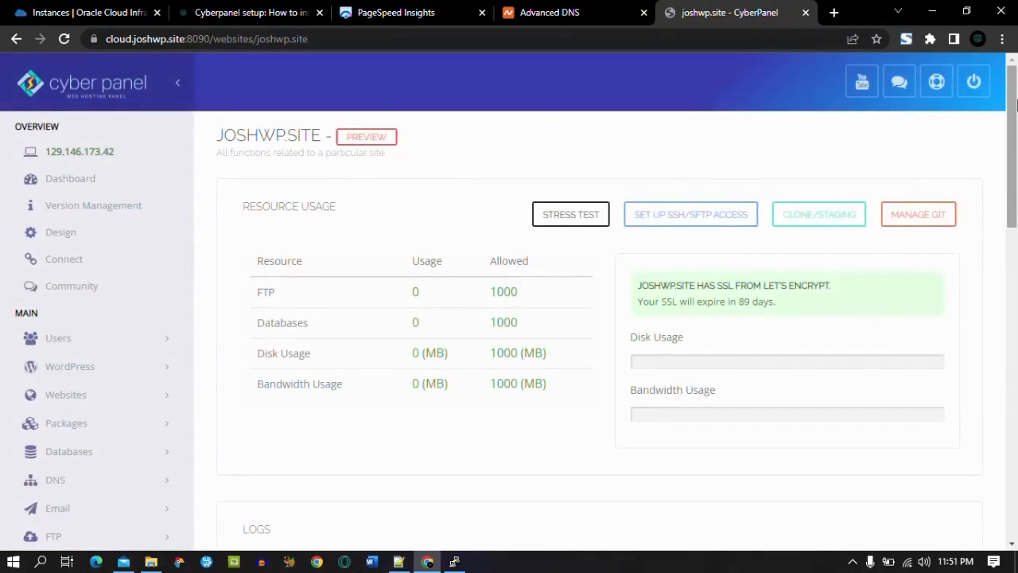
Apply the Force HTTP -> HTTPS template to joshwp.site's rewrite rules and save them.
click(1014, 254)
scroll(1014, 254, down, 2)
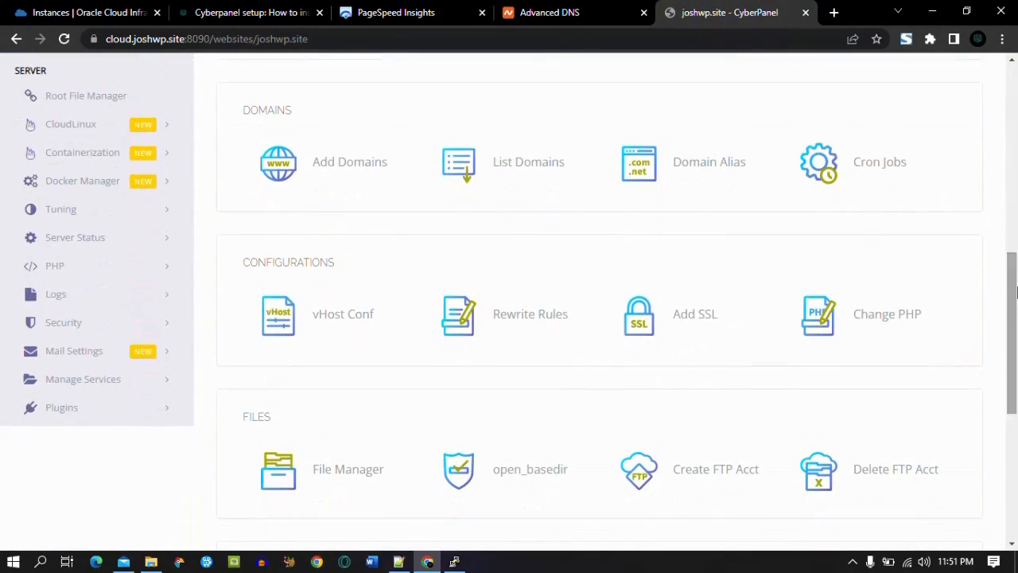
click(534, 316)
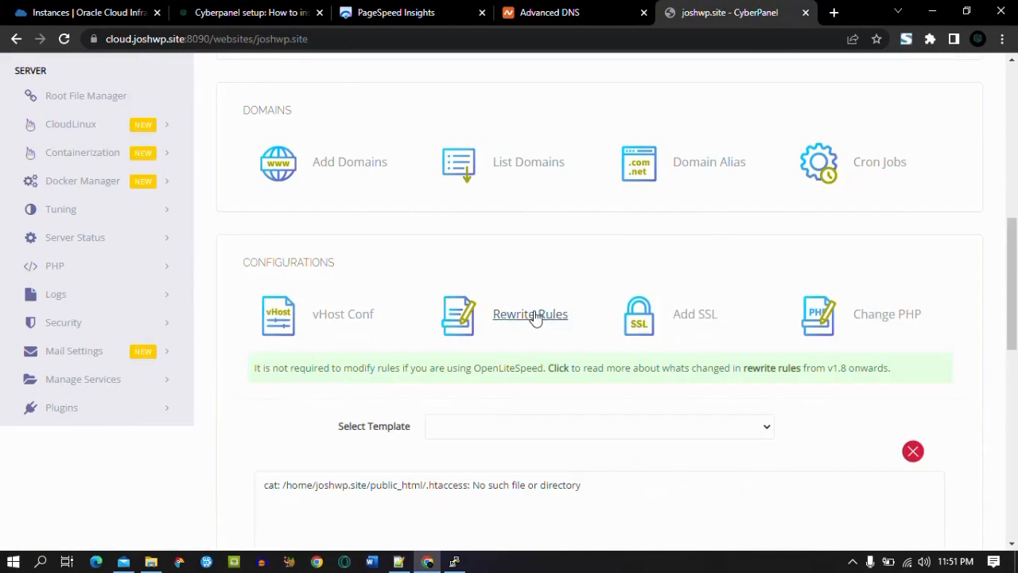
click(532, 427)
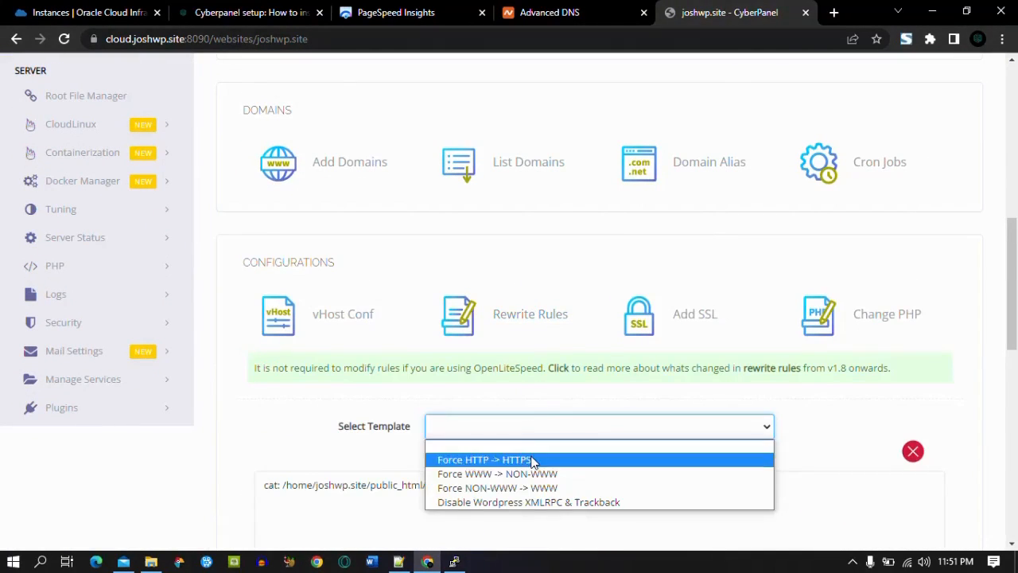
click(530, 457)
scroll(1014, 277, down, 4)
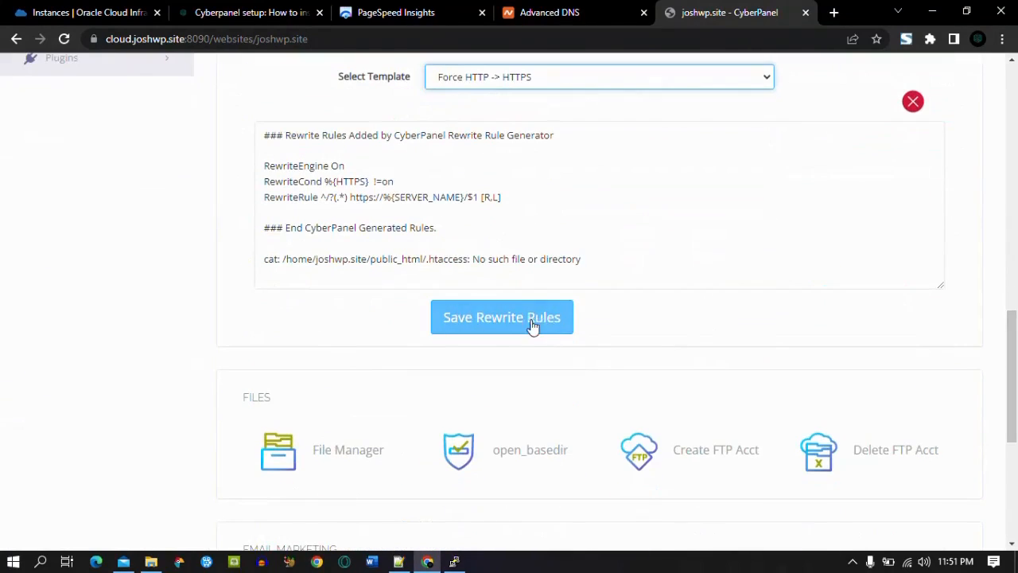
click(503, 321)
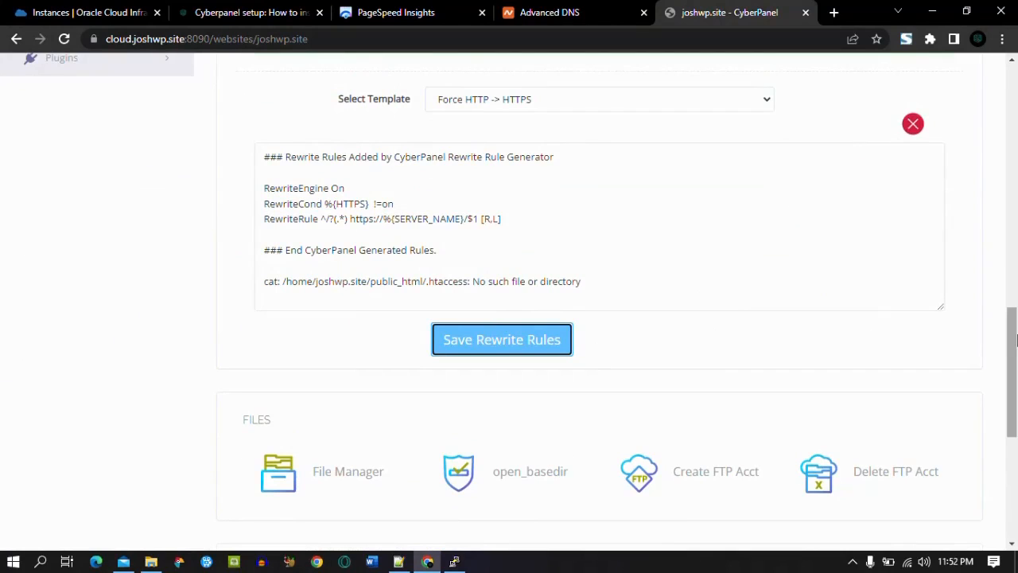
scroll(1016, 340, down, 4)
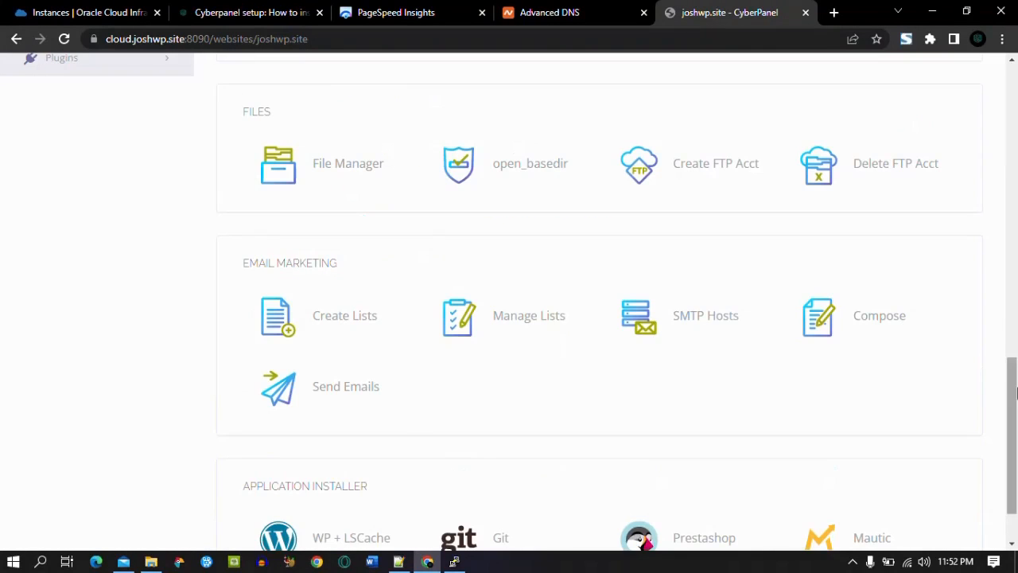
scroll(1015, 442, down, 1)
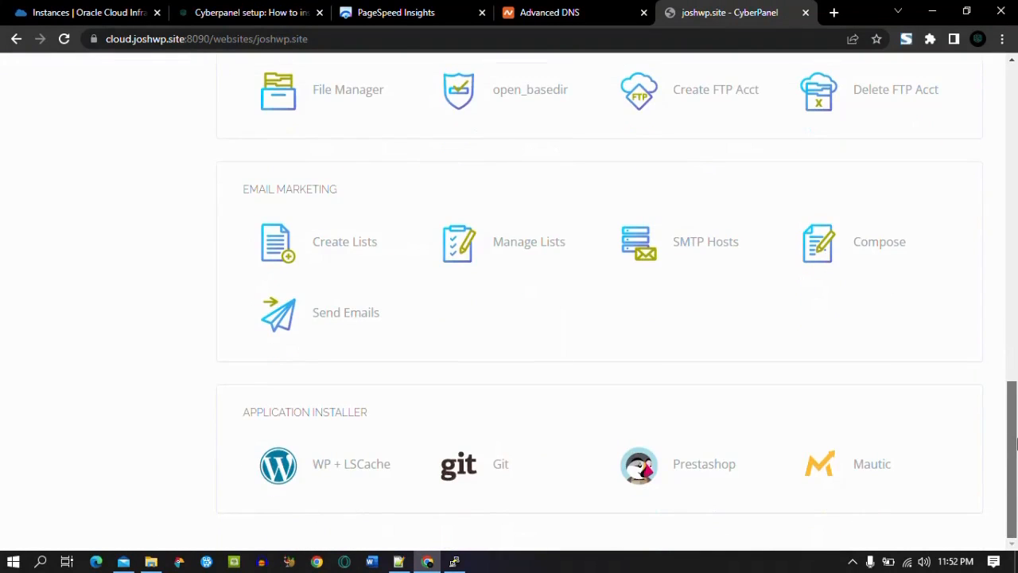
scroll(1016, 443, up, 7)
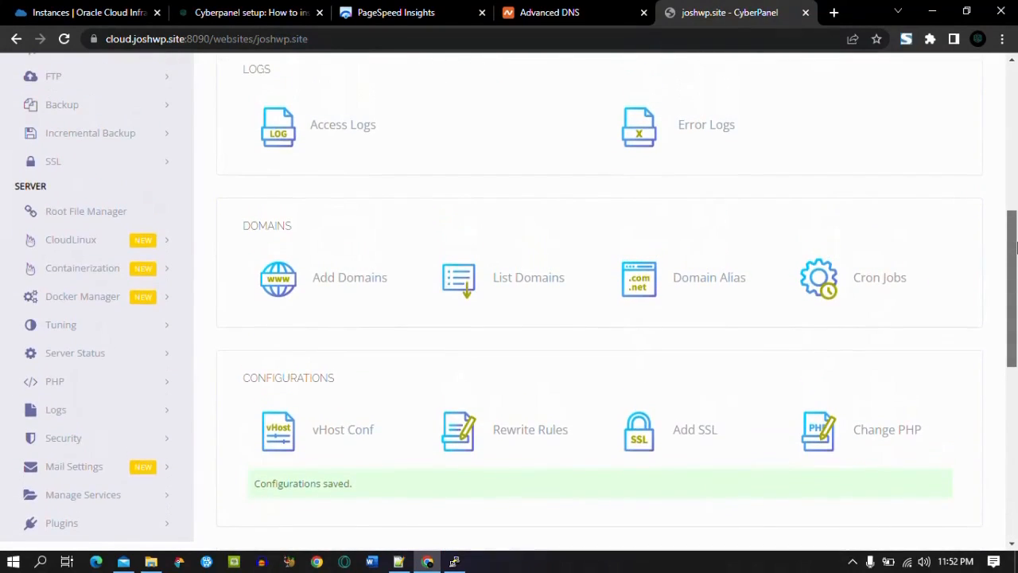
Open the Default hosting package for modification.
scroll(1016, 248, down, 7)
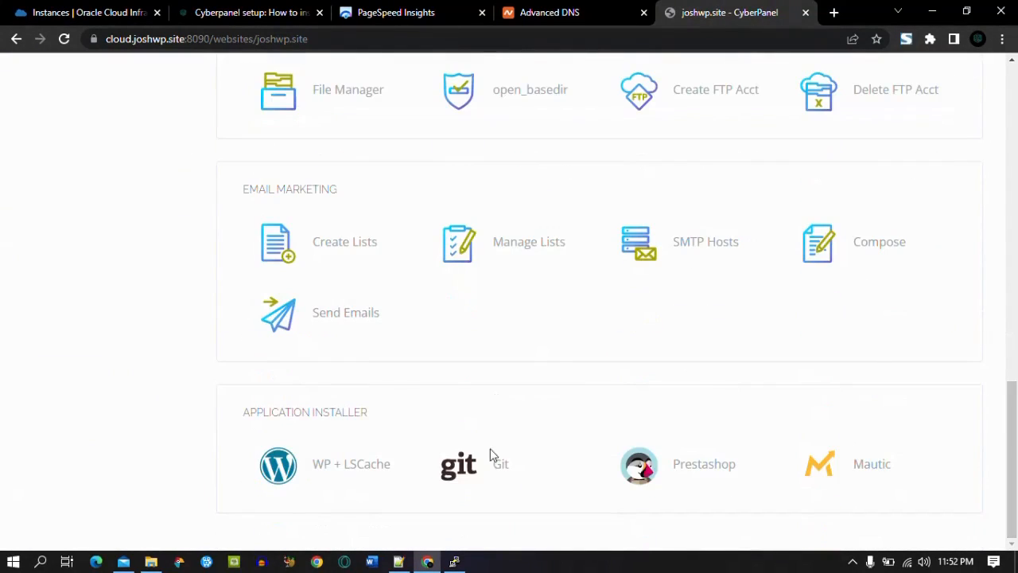
drag(1015, 448, 1016, 146)
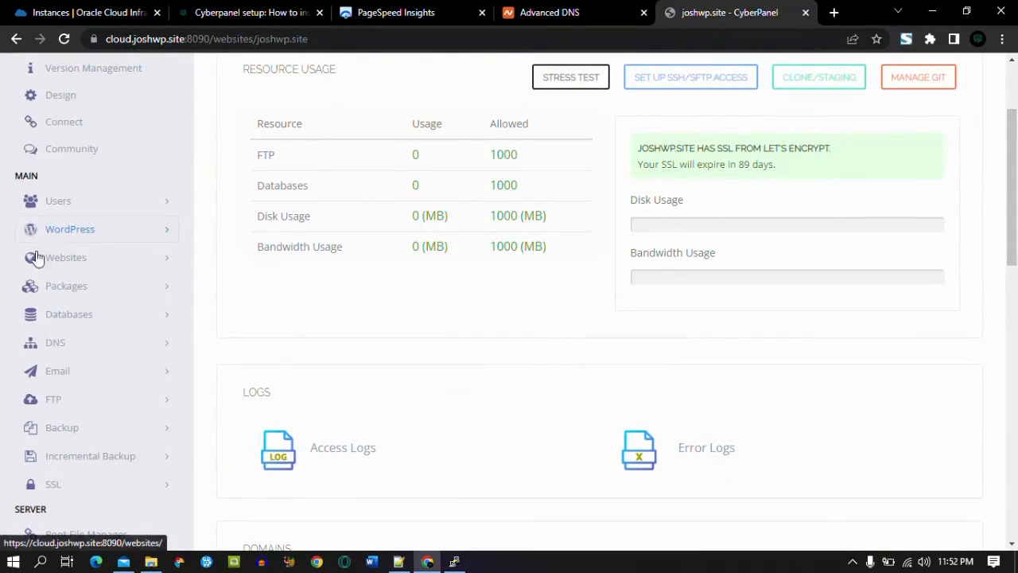
click(72, 291)
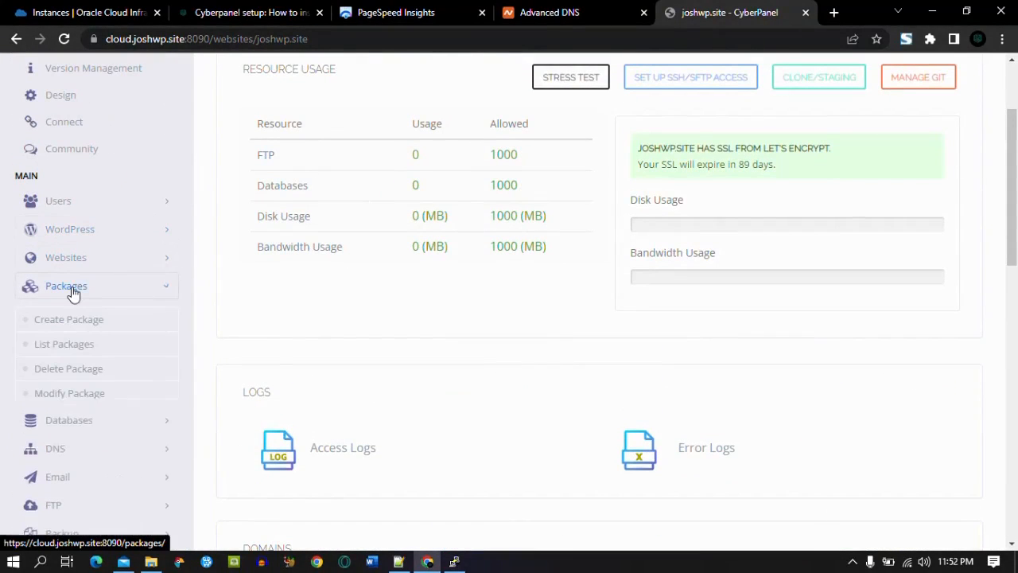
click(69, 396)
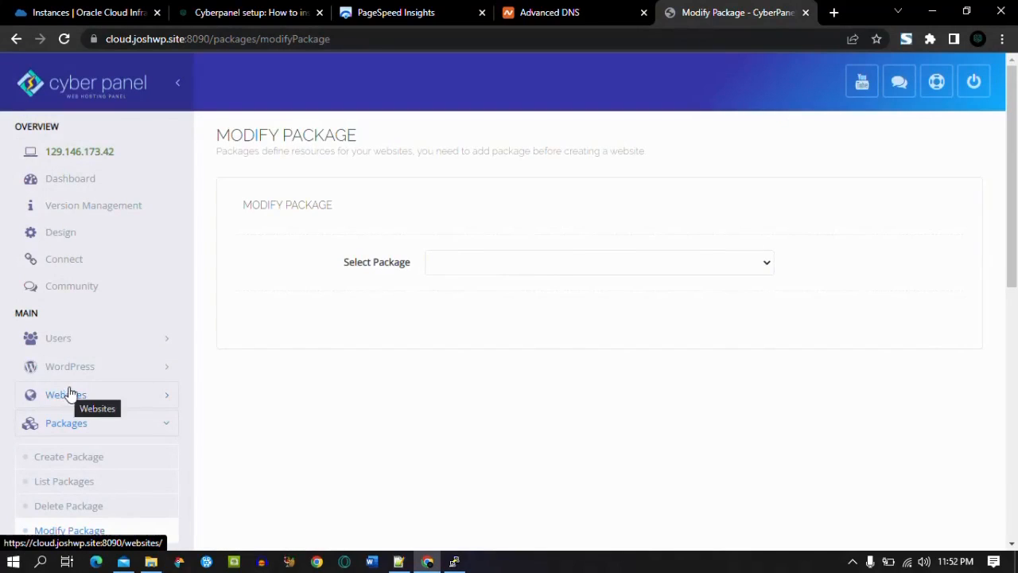
click(514, 264)
click(513, 292)
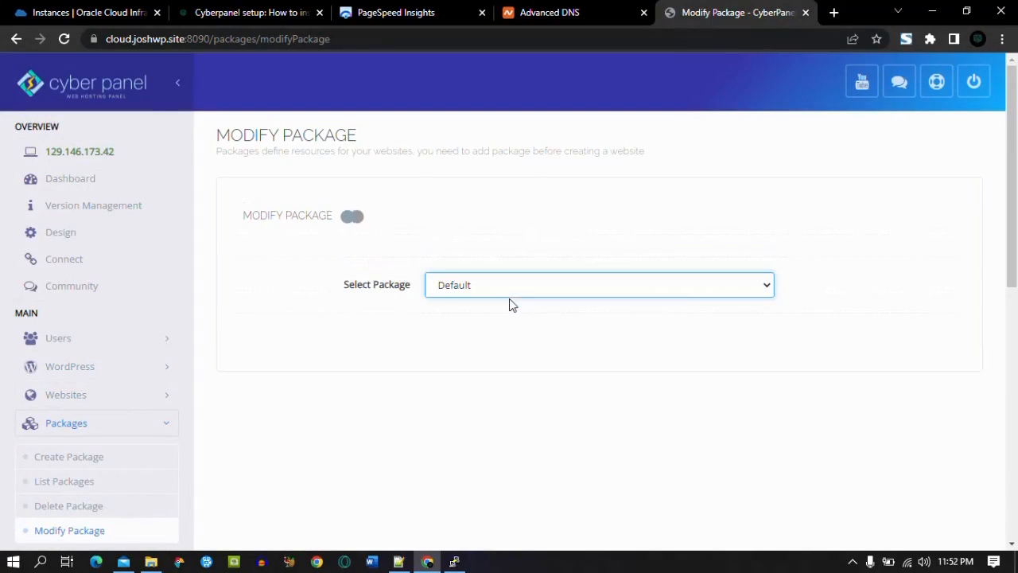
Set the Default package's disk space to 10000 MB and its bandwidth to 0 (unlimited), and submit the modification.
scroll(529, 271, down, 1)
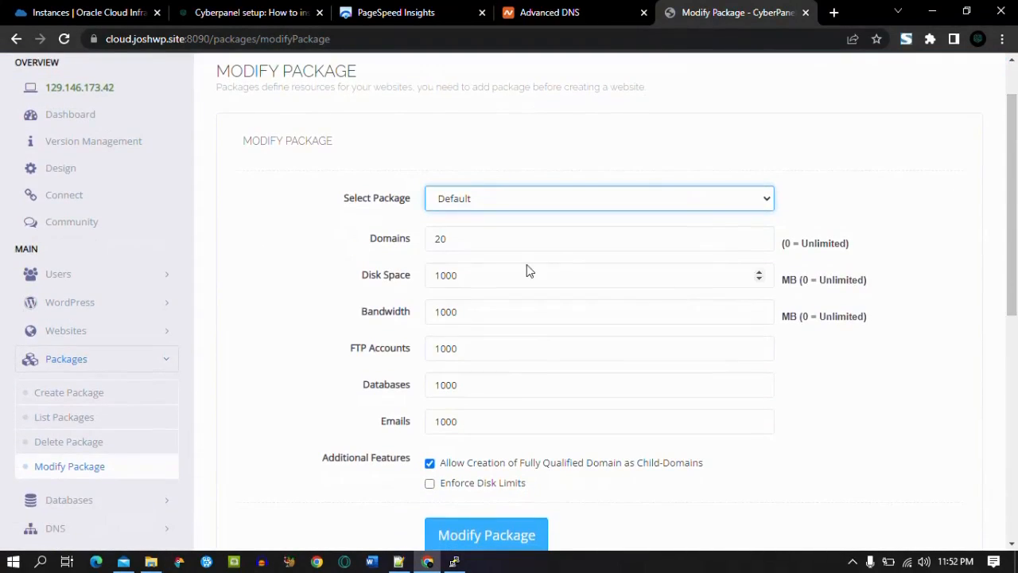
click(442, 275)
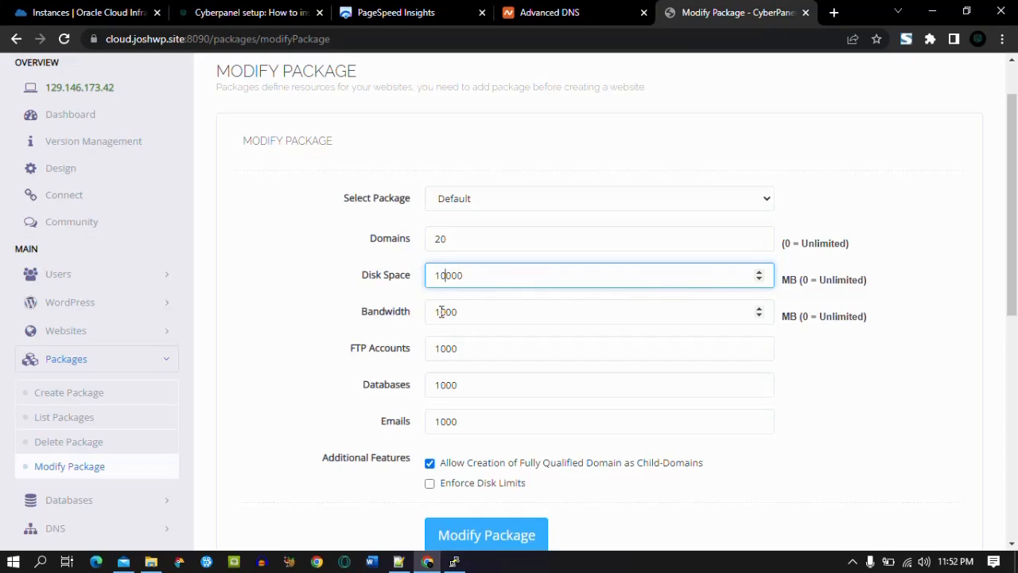
key(Tab)
text(0)
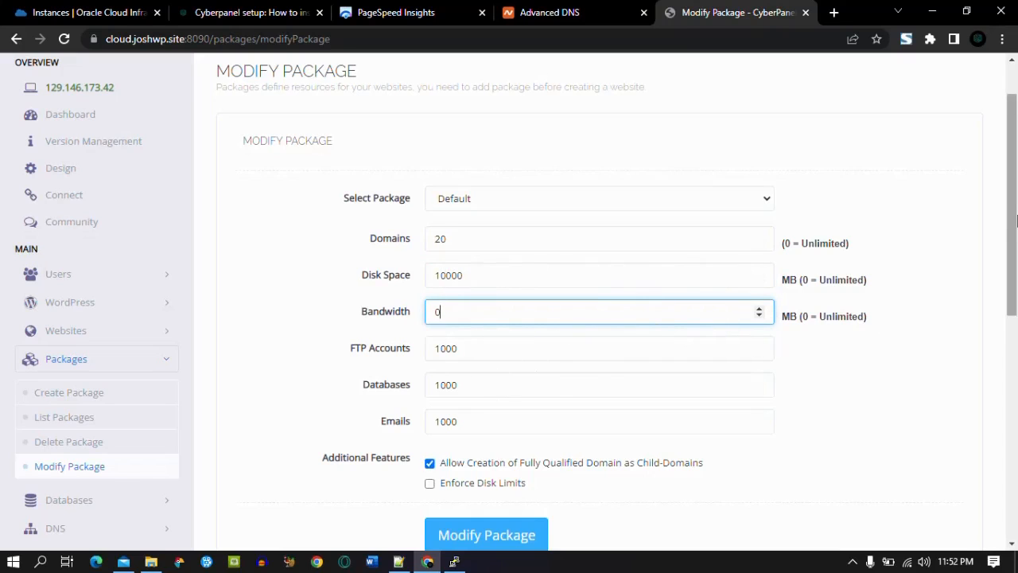
drag(1012, 221, 1016, 280)
drag(1017, 291, 1016, 343)
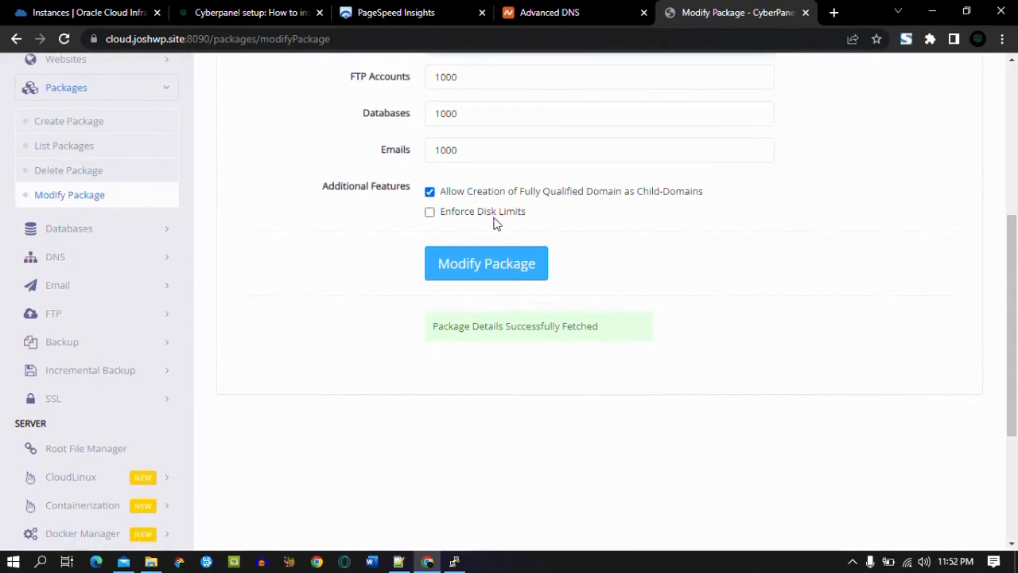
click(482, 269)
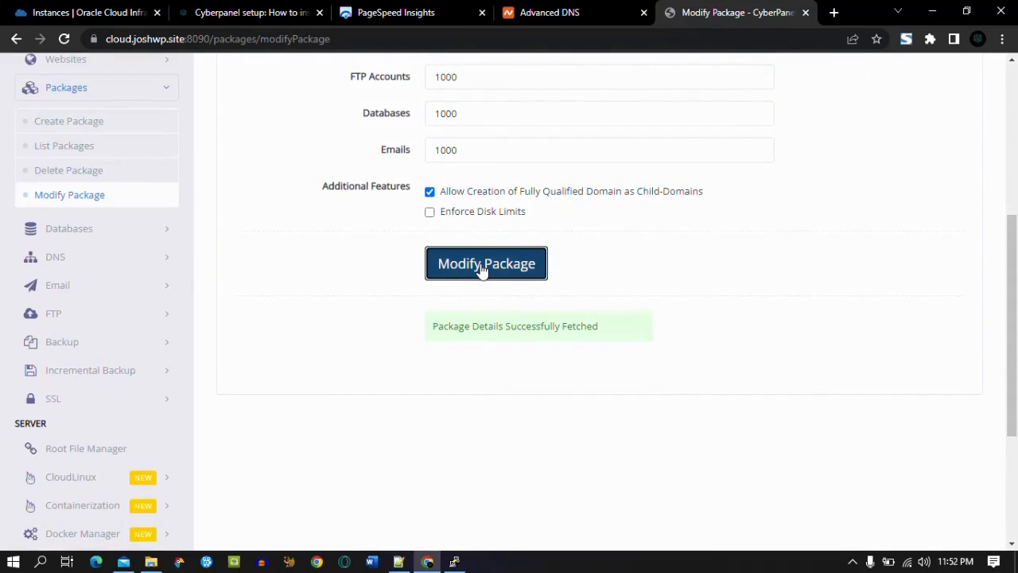
Open the basic PHP configuration editor and load the settings for PHP 8.1.
drag(1014, 301, 1016, 332)
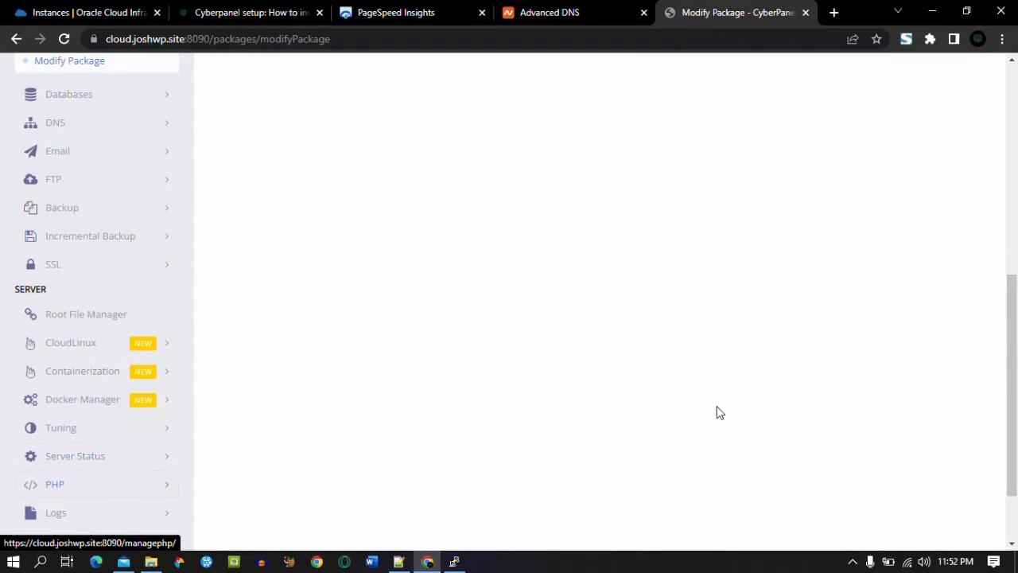
drag(1015, 356, 1012, 405)
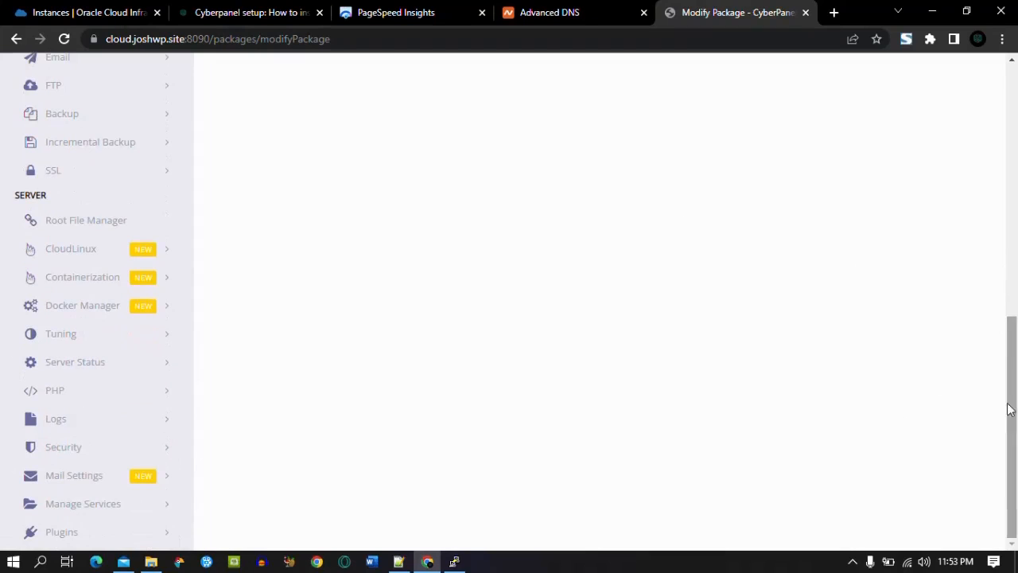
click(136, 389)
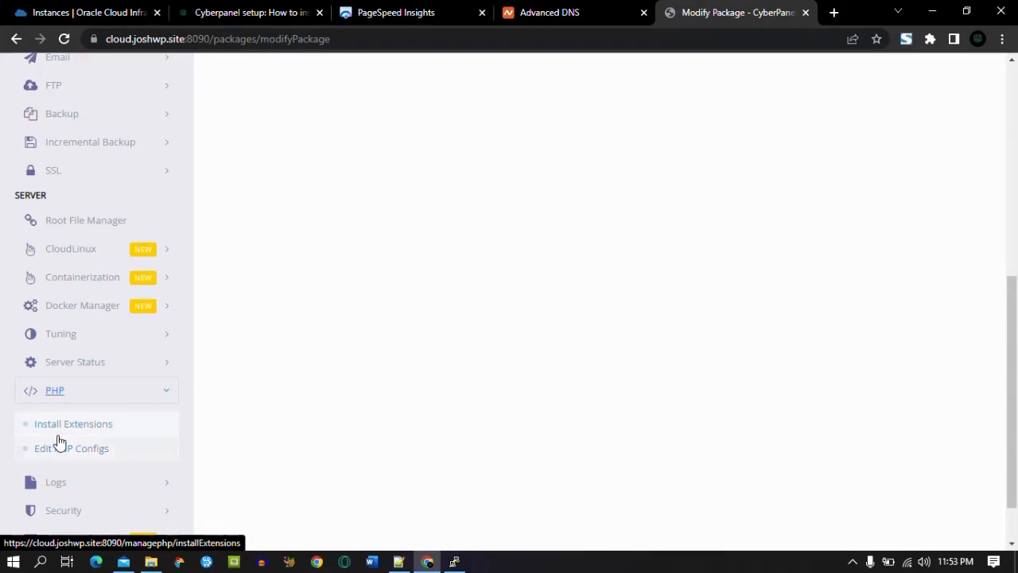
click(58, 451)
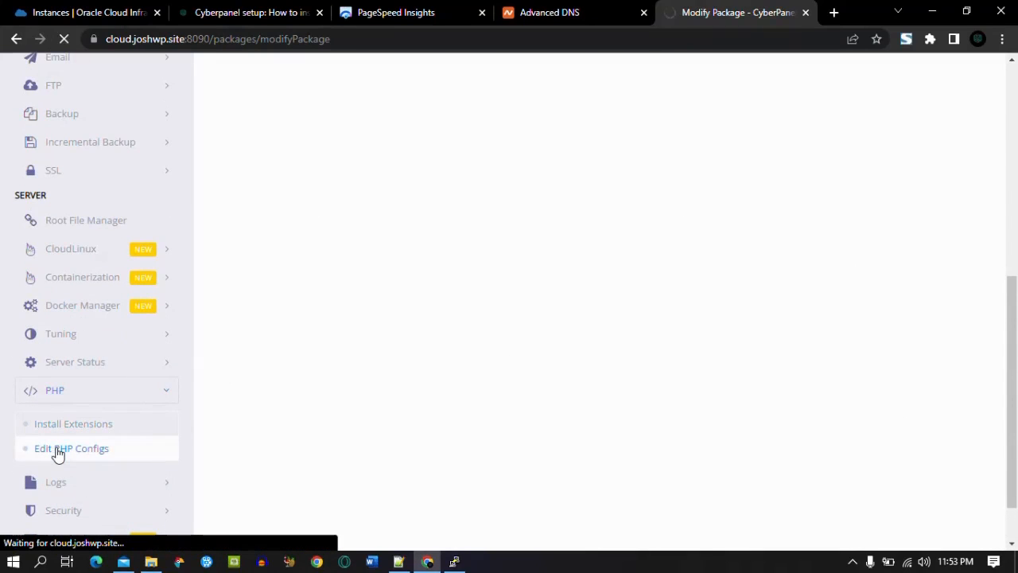
click(605, 193)
click(518, 282)
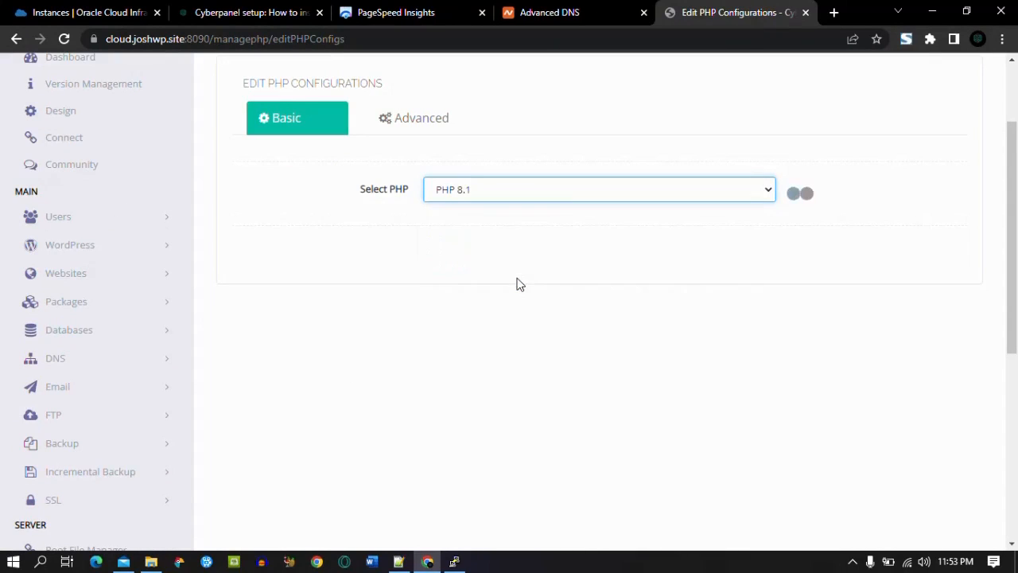
Set PHP 8.1's memory_limit to 256M and upload_max_filesize to 200M, and save the configuration.
scroll(452, 216, down, 3)
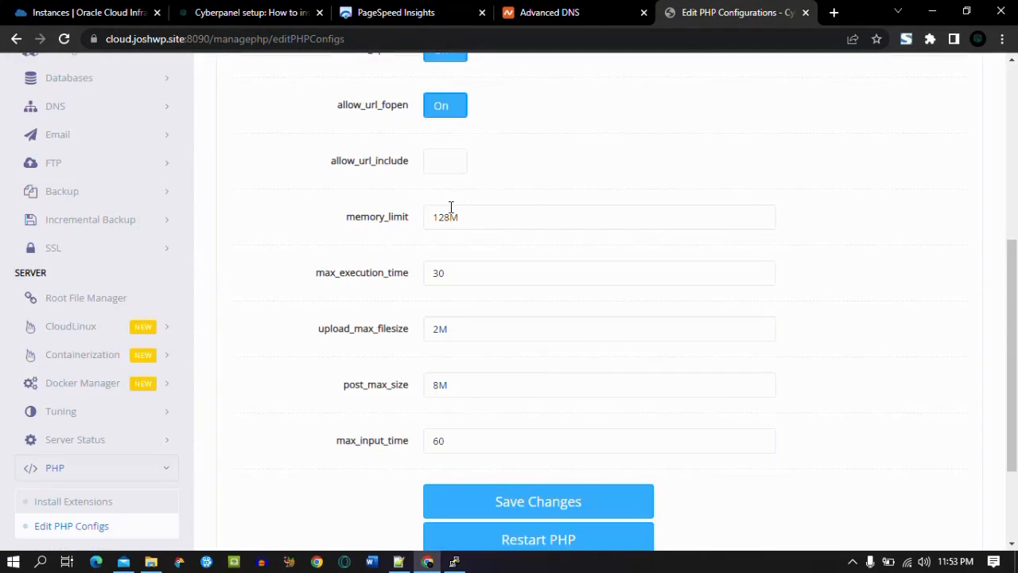
drag(450, 216, 436, 215)
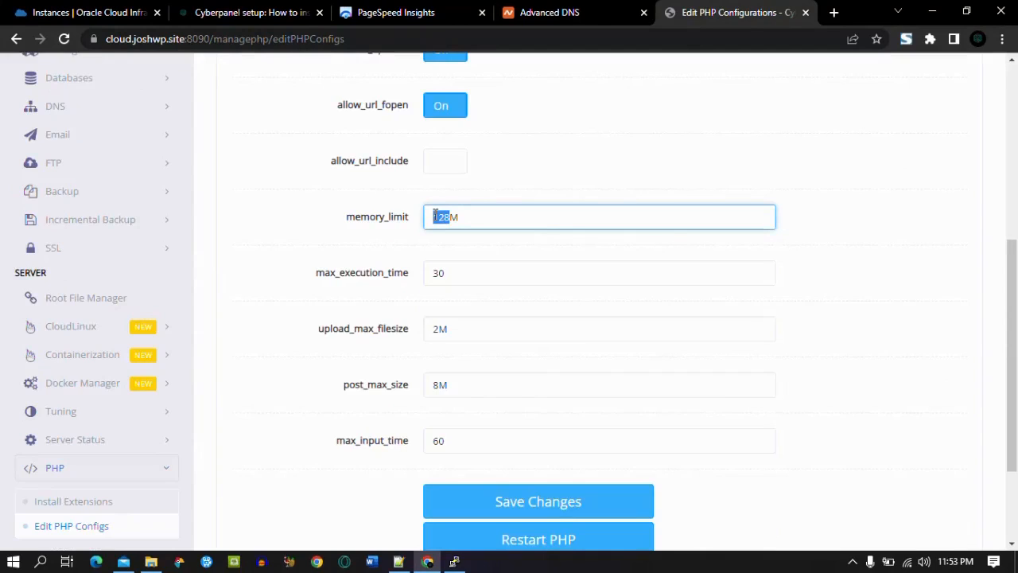
text(56)
click(439, 331)
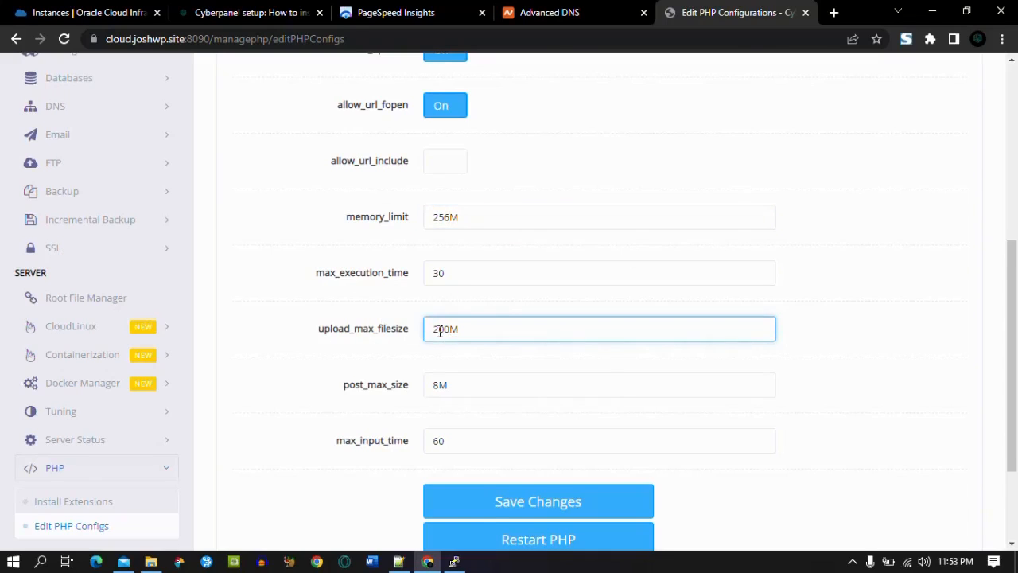
scroll(489, 340, up, 1)
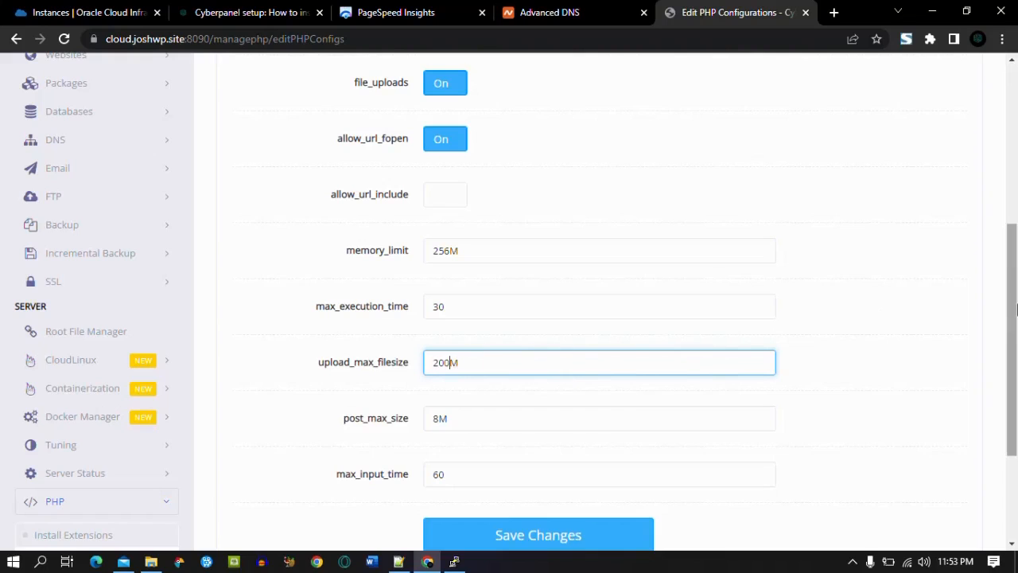
drag(1016, 306, 1016, 390)
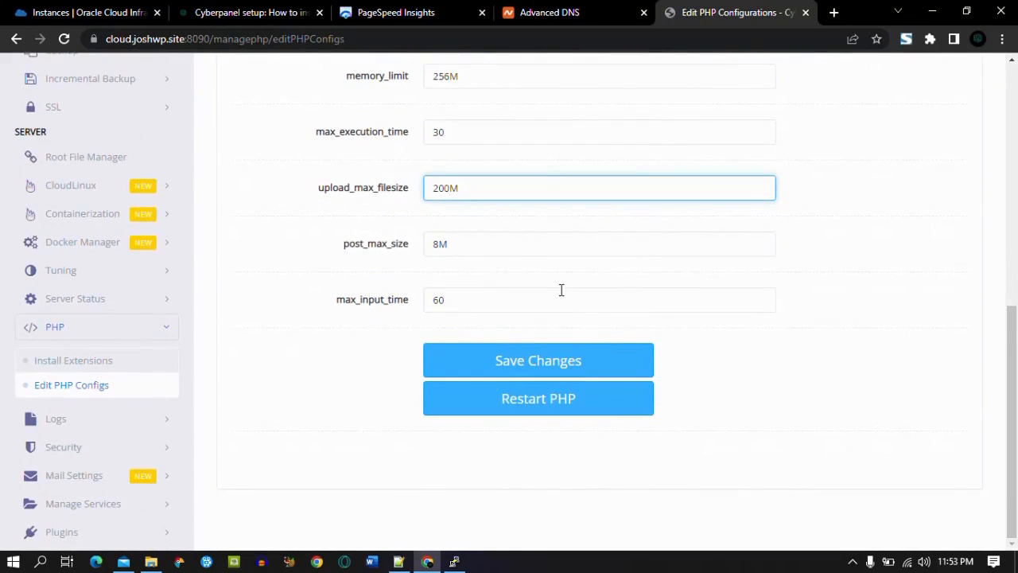
click(534, 362)
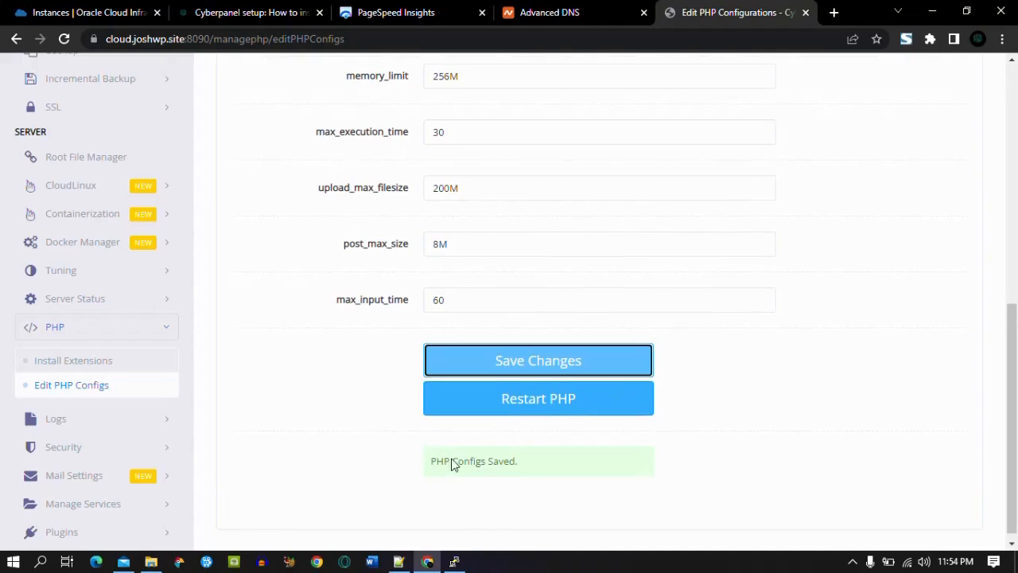
Review the server's firewall rules and the ports they allow.
scroll(1008, 384, down, 1)
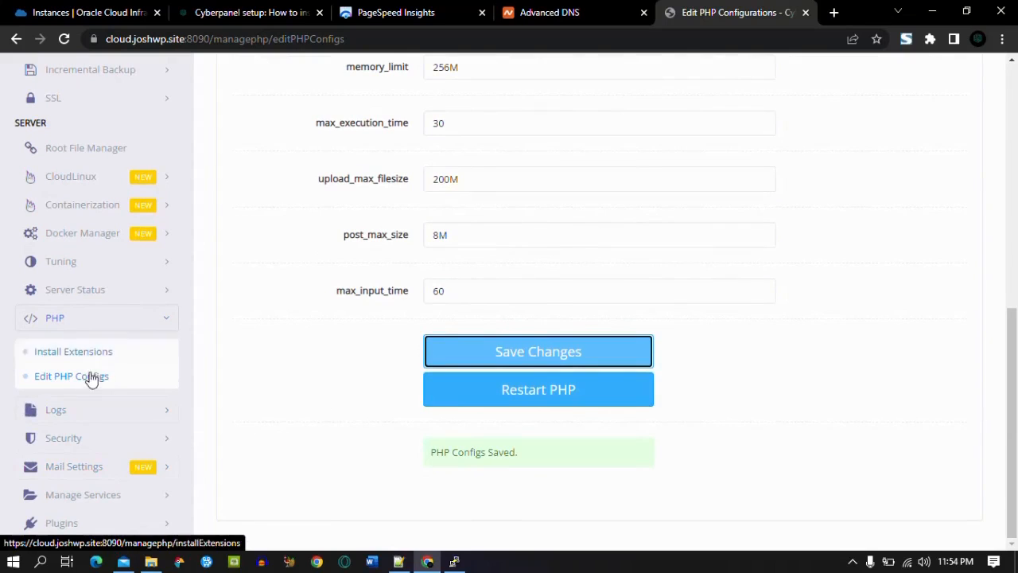
click(96, 446)
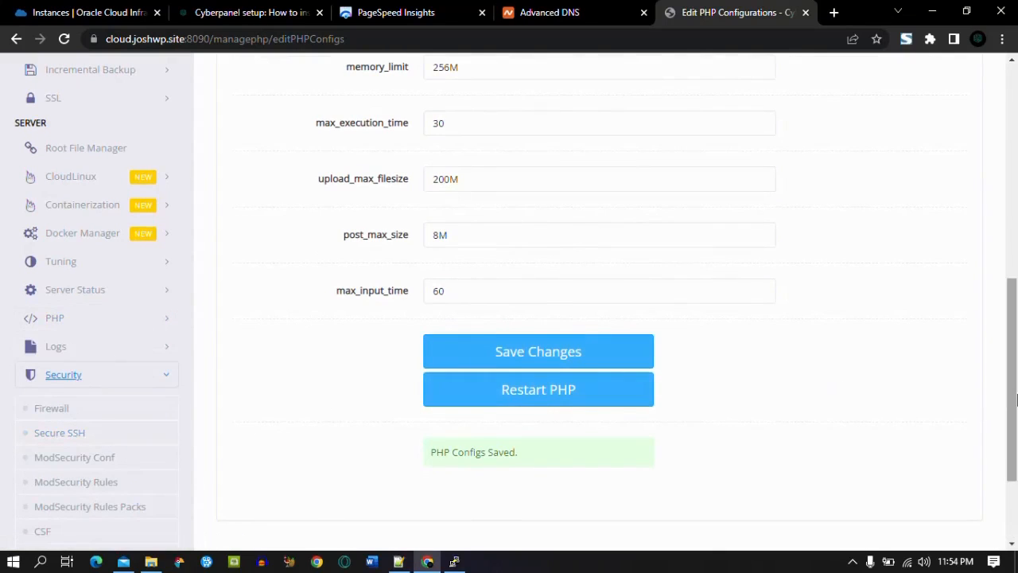
scroll(477, 374, down, 2)
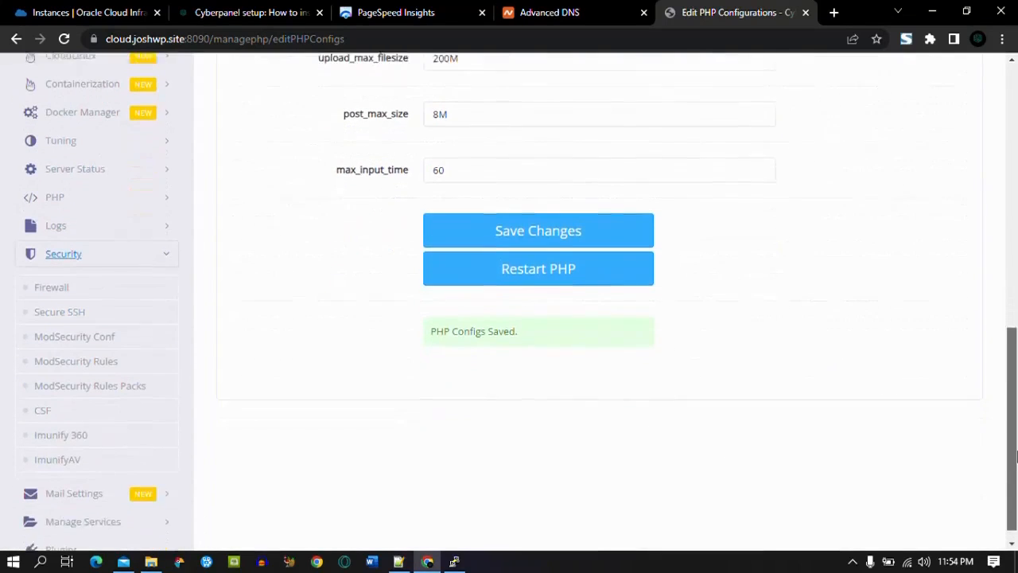
click(75, 280)
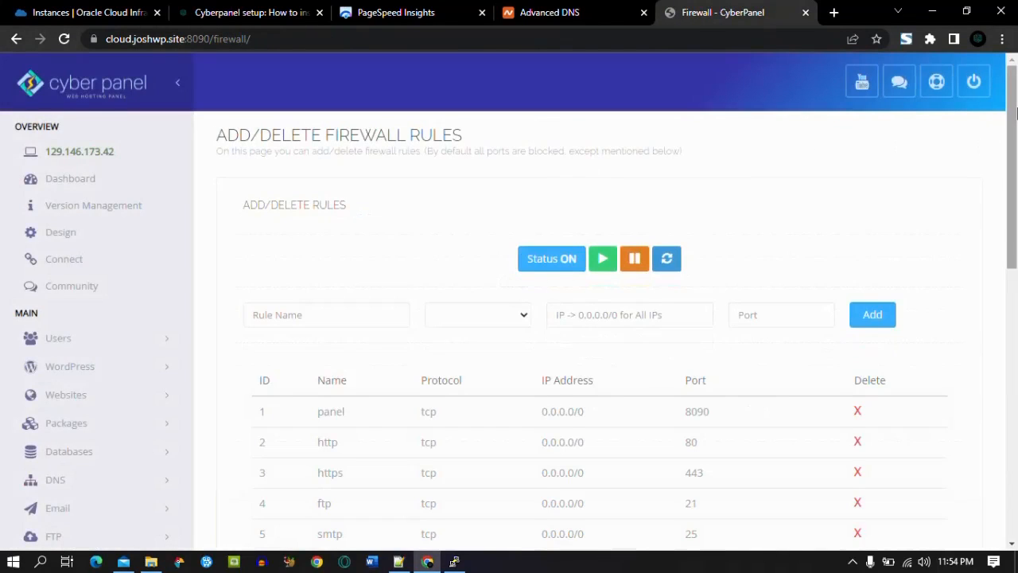
drag(1016, 114, 960, 388)
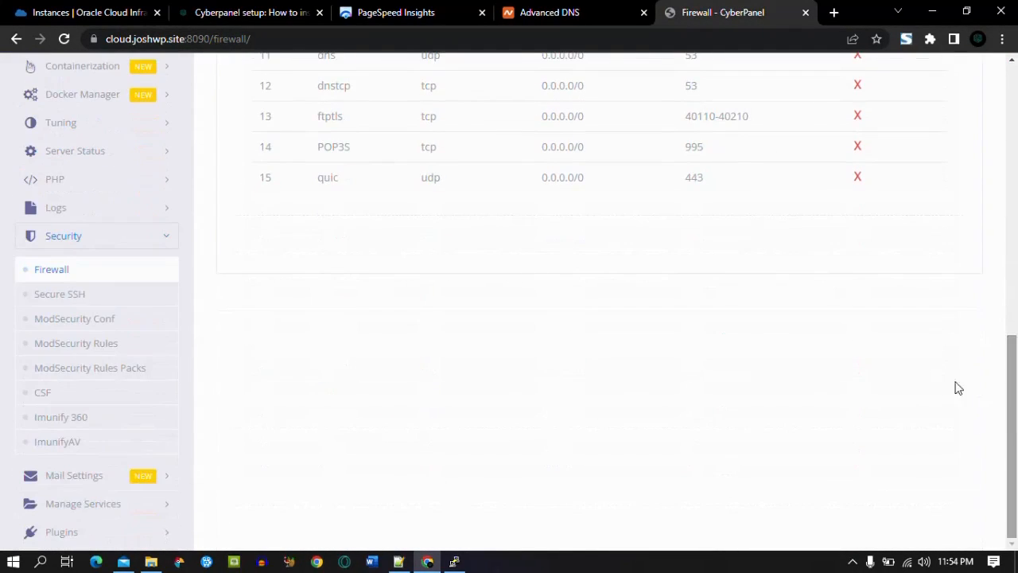
Install ModSecurity on the server and save its configuration with the preset options.
click(70, 320)
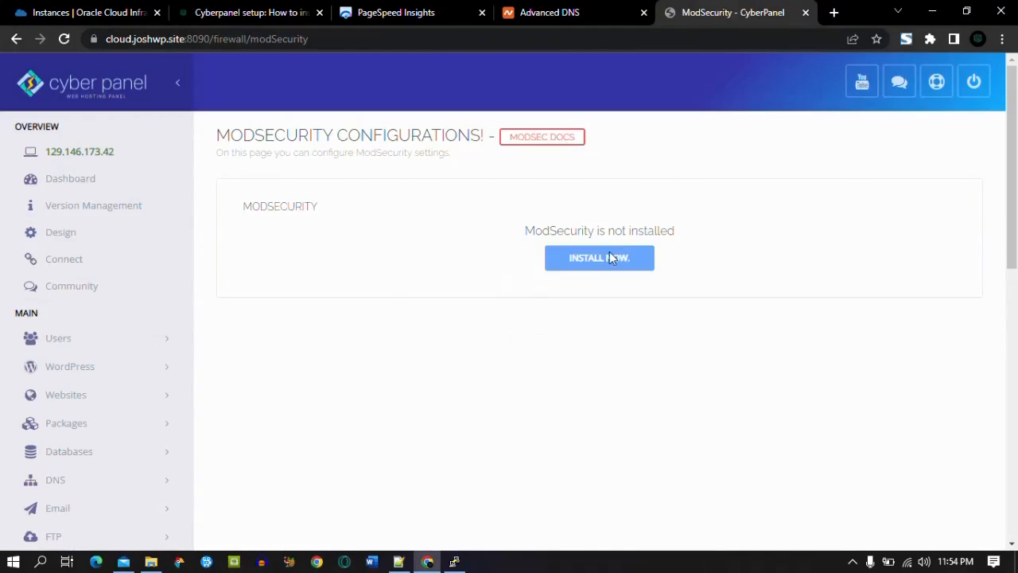
click(601, 274)
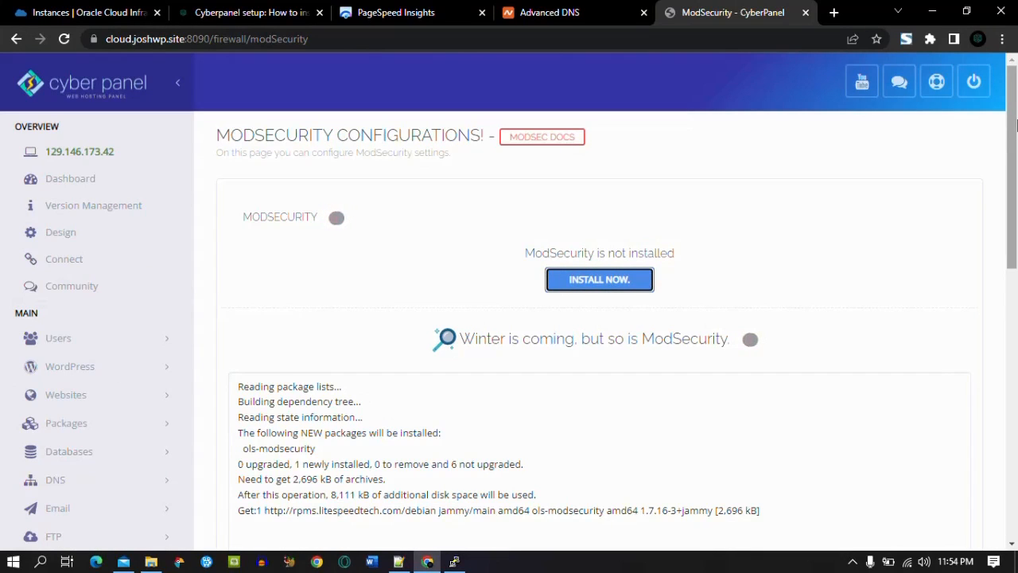
scroll(1015, 147, down, 1)
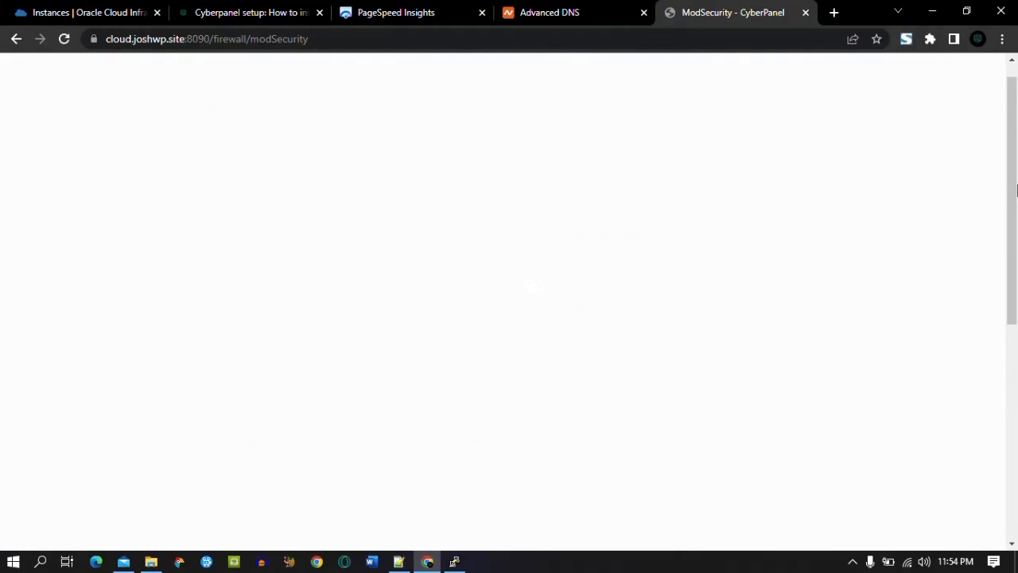
scroll(579, 151, down, 1)
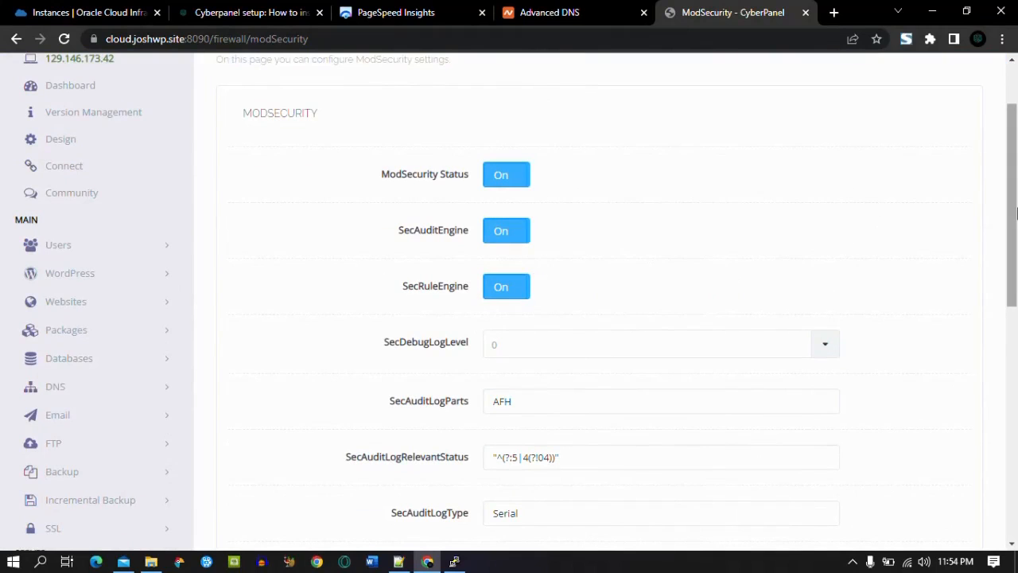
drag(1016, 195, 1016, 326)
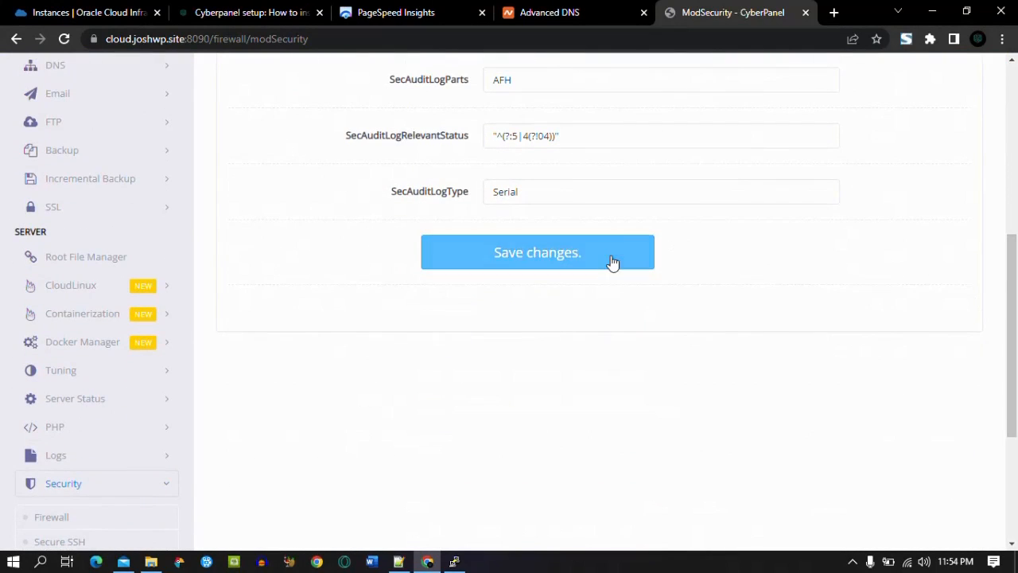
click(539, 255)
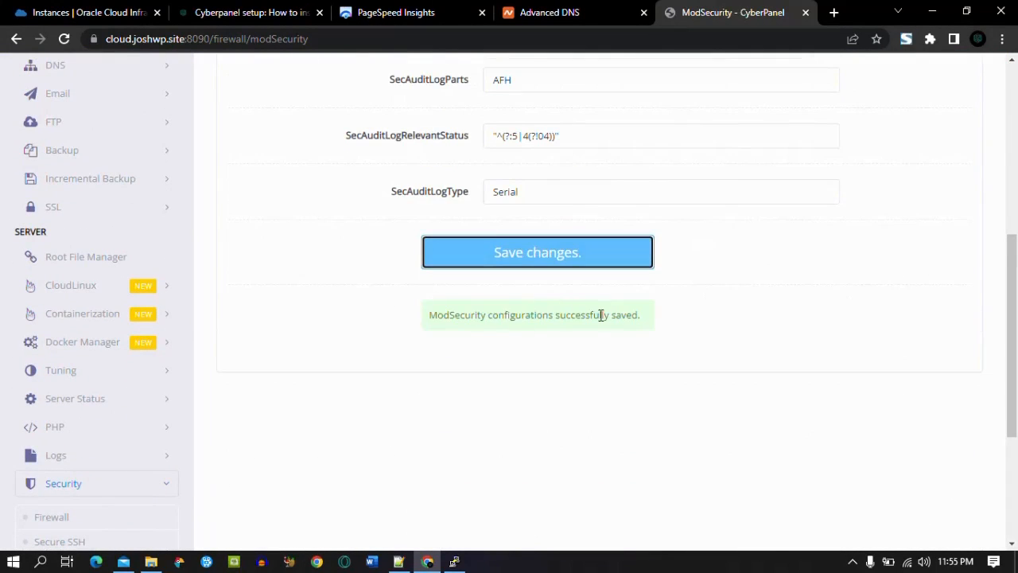
Enable the OWASP ModSecurity Core Rules package among the ModSecurity rules packs.
drag(1016, 324, 1016, 372)
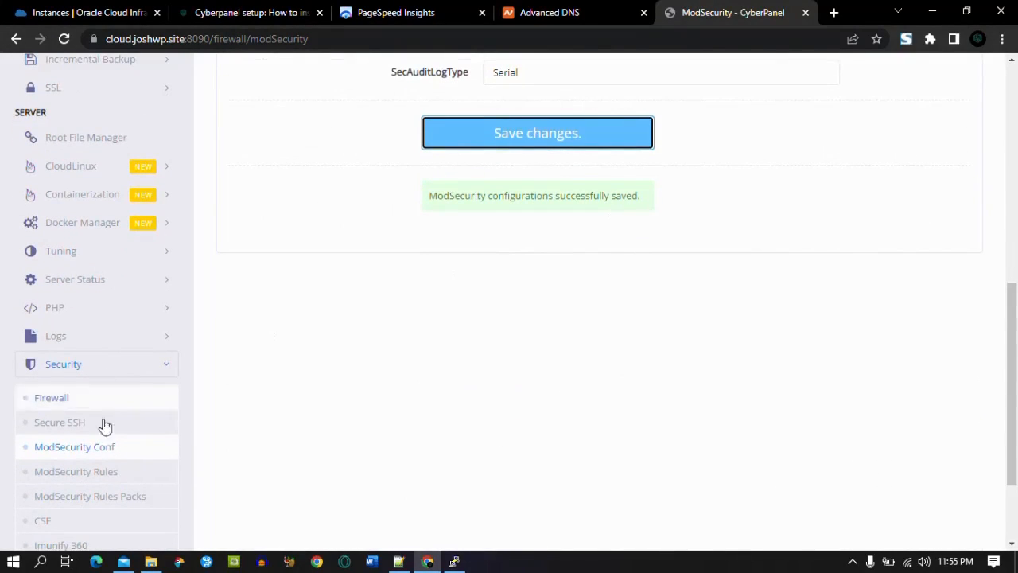
click(83, 500)
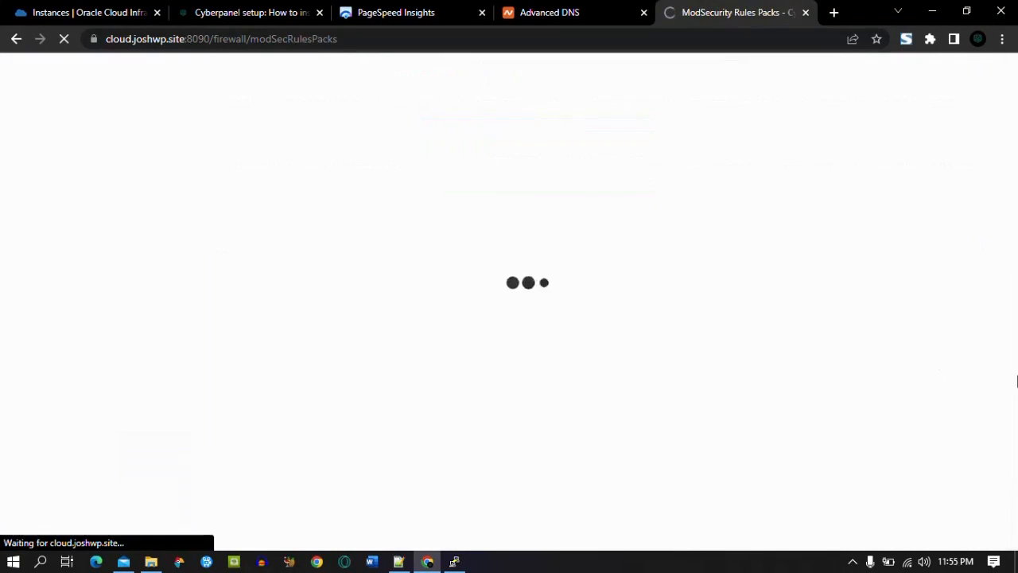
click(527, 296)
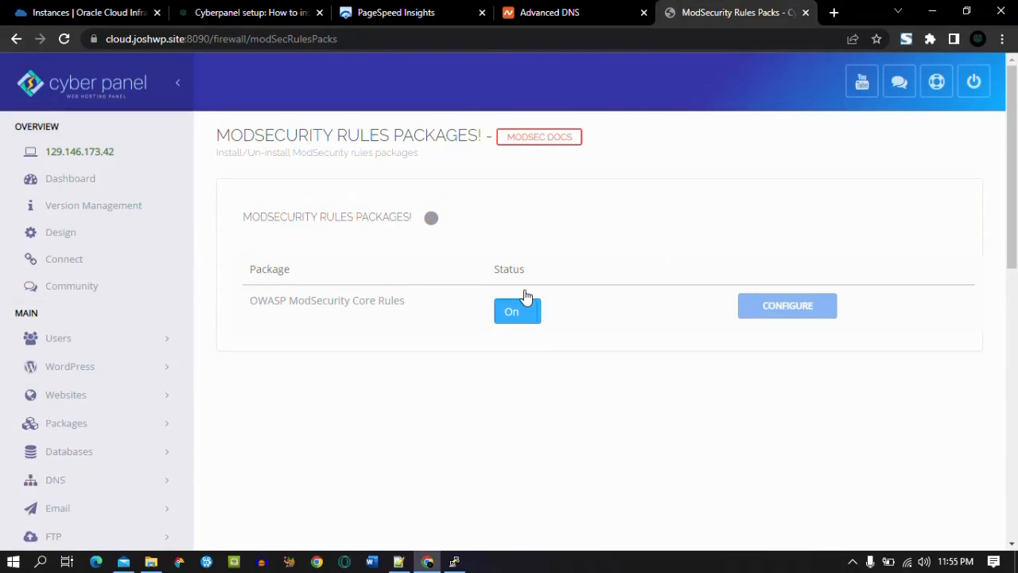
Open the WordPress with LSCache installer from the management page of the joshwp.site website.
drag(1013, 211, 1017, 475)
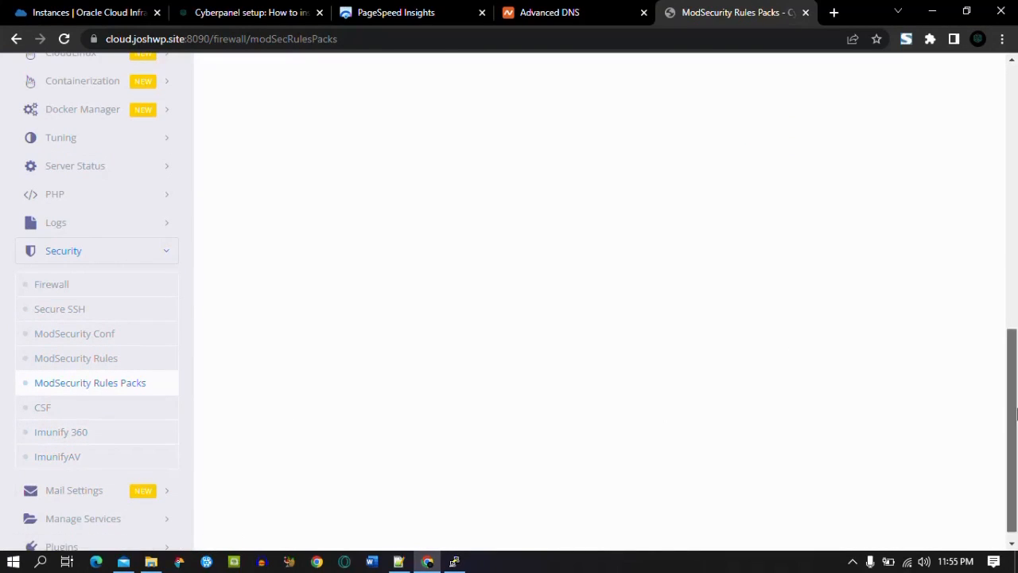
drag(1016, 413, 1016, 438)
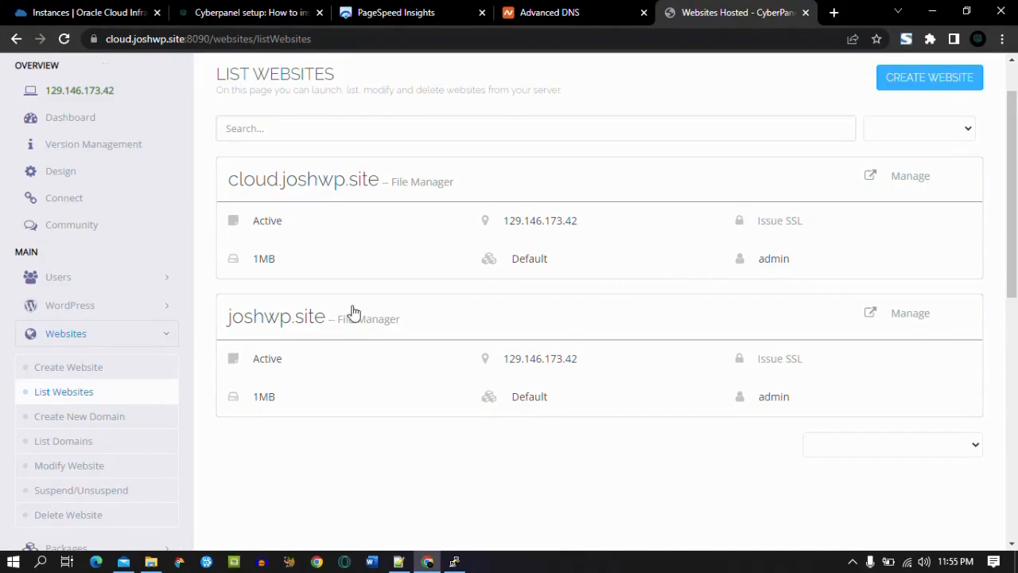
click(915, 314)
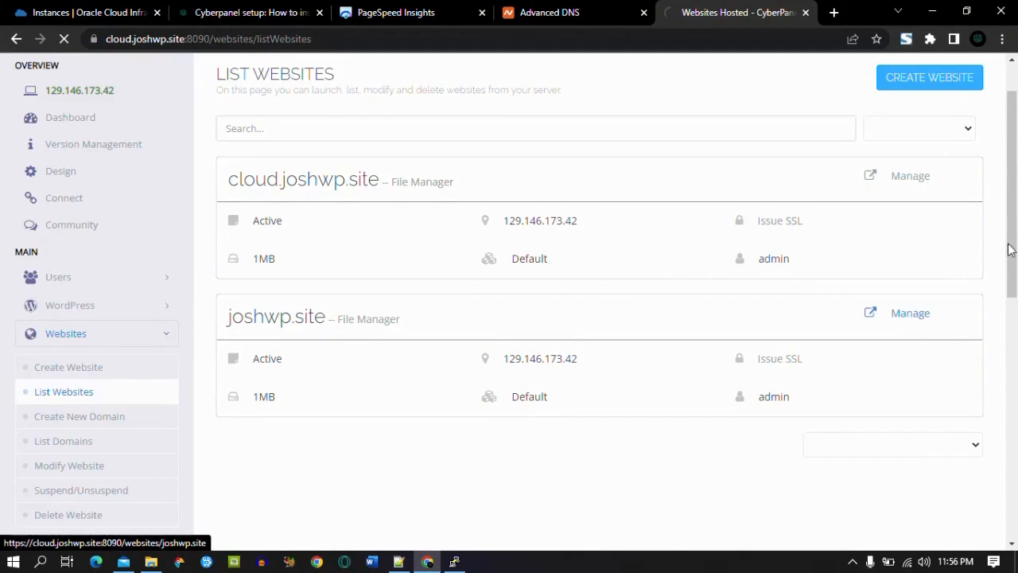
drag(1016, 99, 1016, 136)
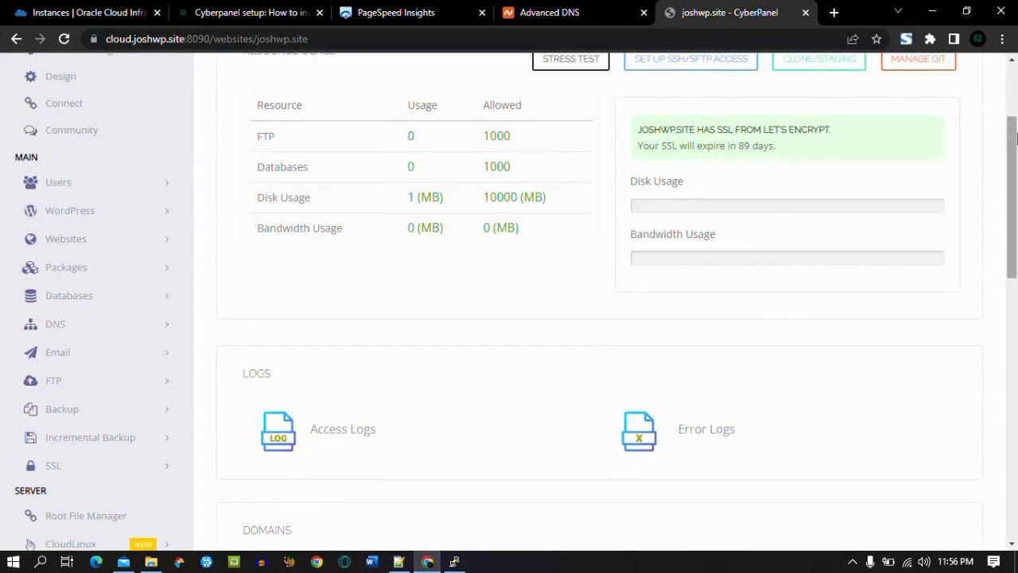
drag(1016, 158, 1016, 424)
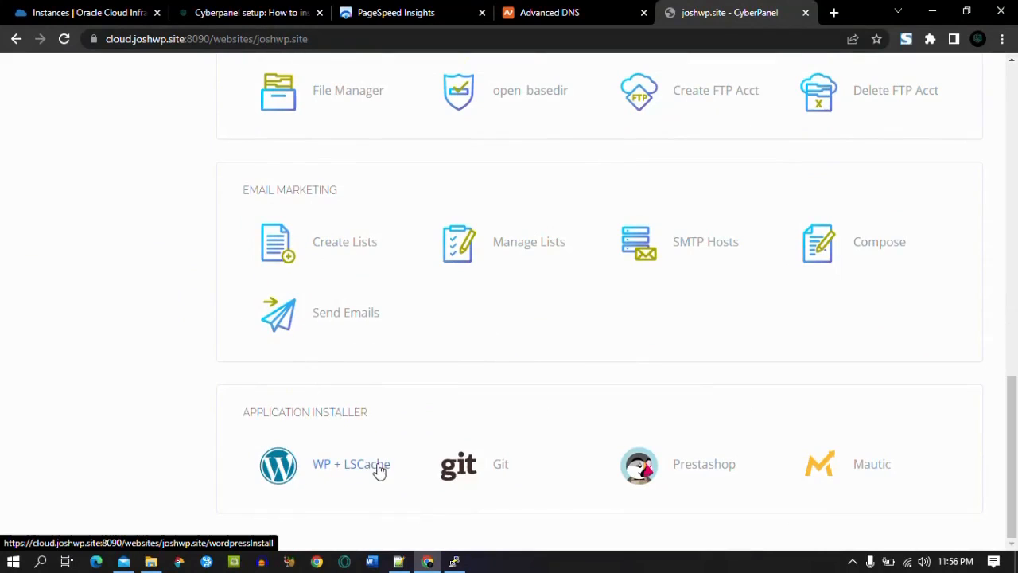
click(355, 470)
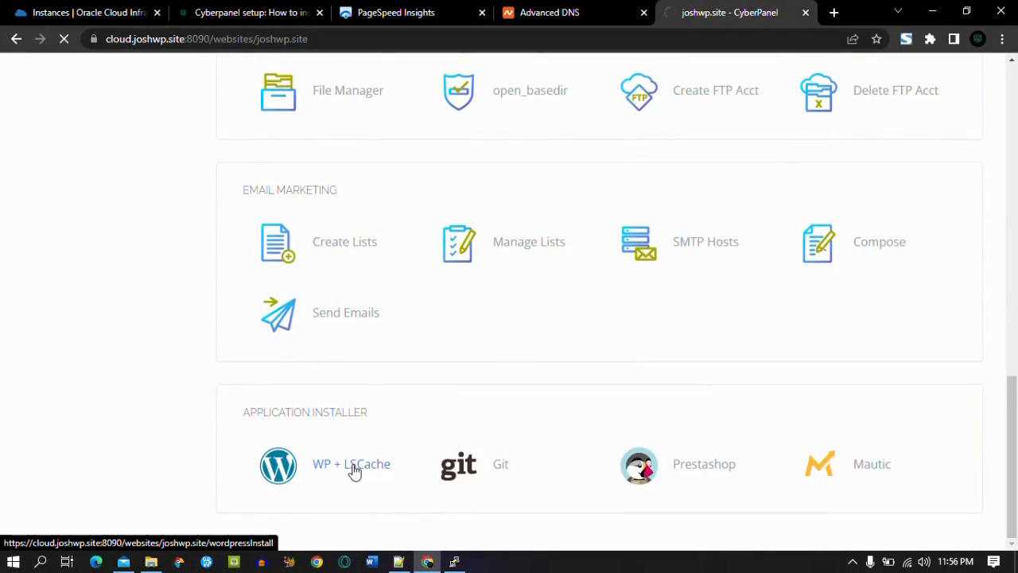
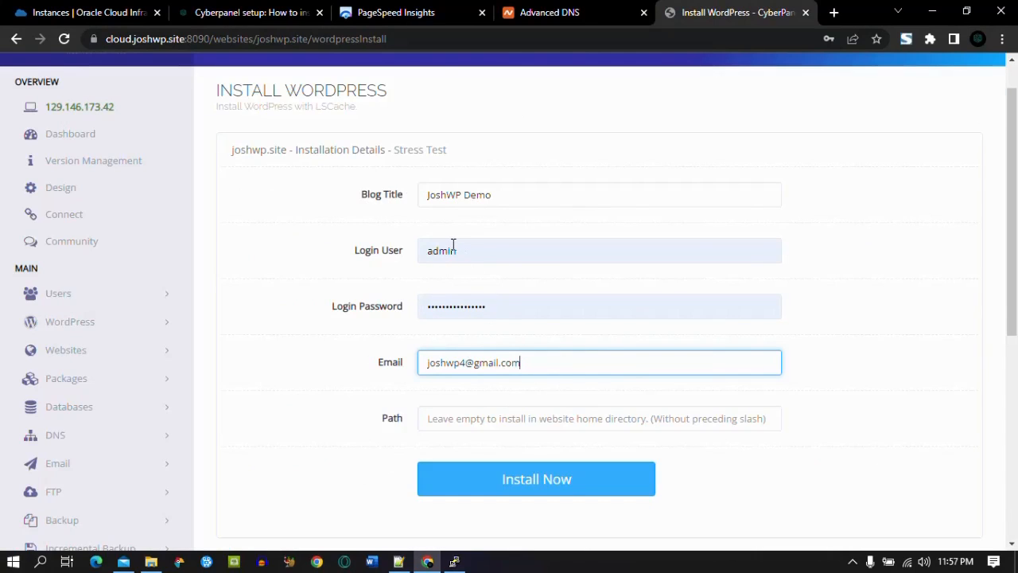
Install WordPress on joshwp.site with the blog title JoshWP Demo and login user admin, leaving the path empty.
drag(1016, 190, 1017, 199)
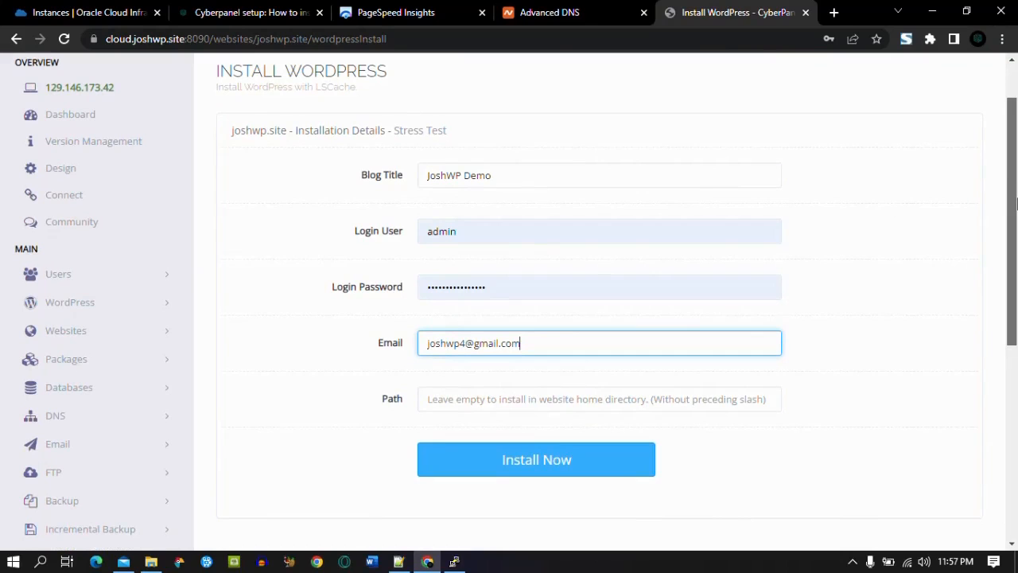
drag(1016, 203, 1016, 225)
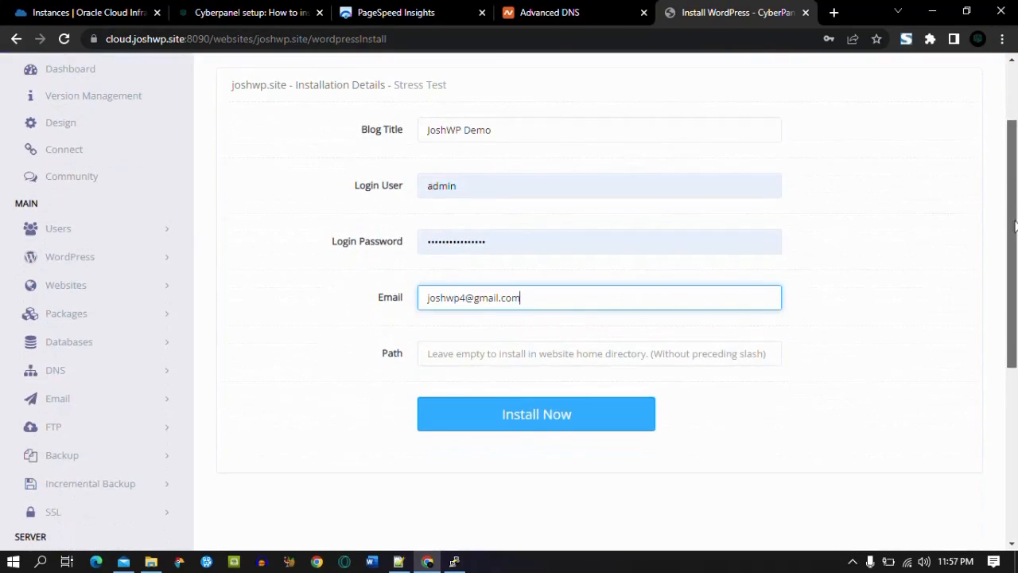
click(570, 417)
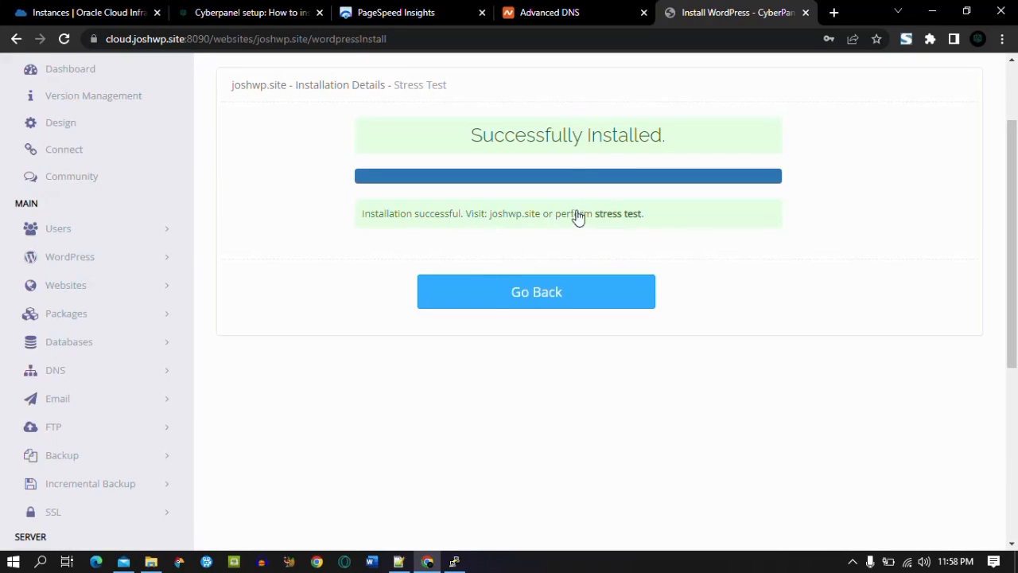
drag(1015, 297, 1016, 188)
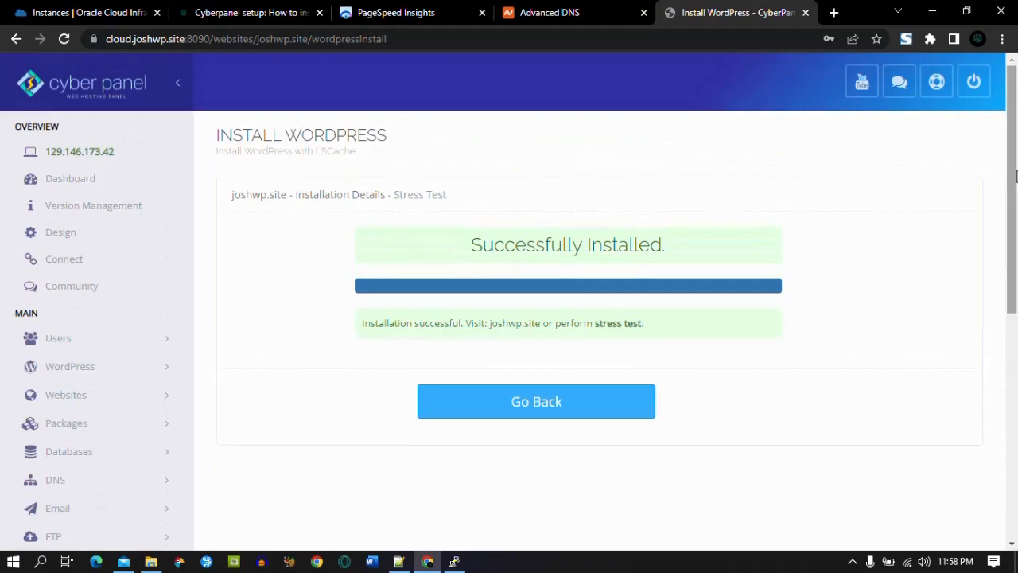
Visit joshwp.site in a new browser tab to check the WordPress home page.
click(835, 12)
text(j)
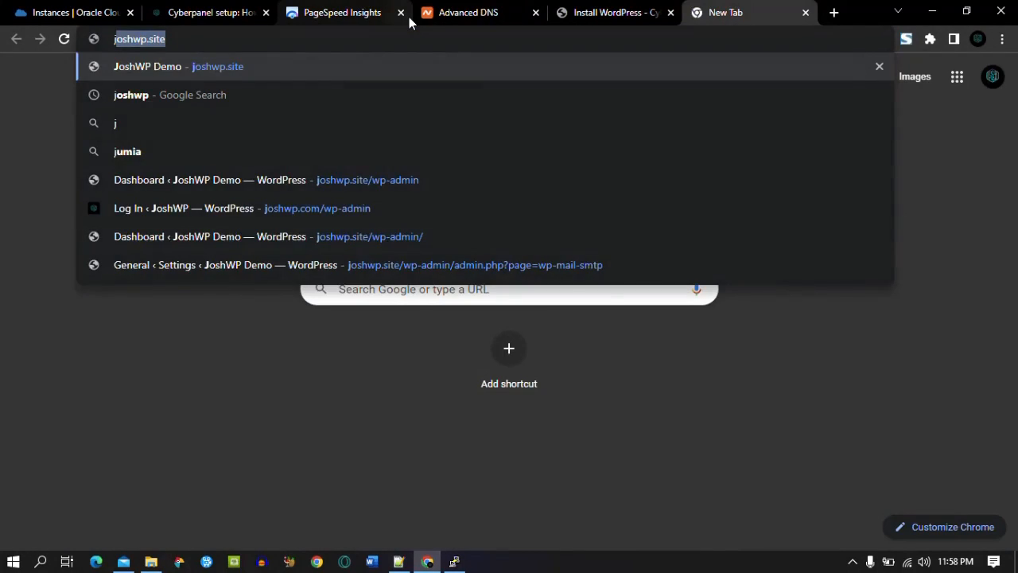
key(Return)
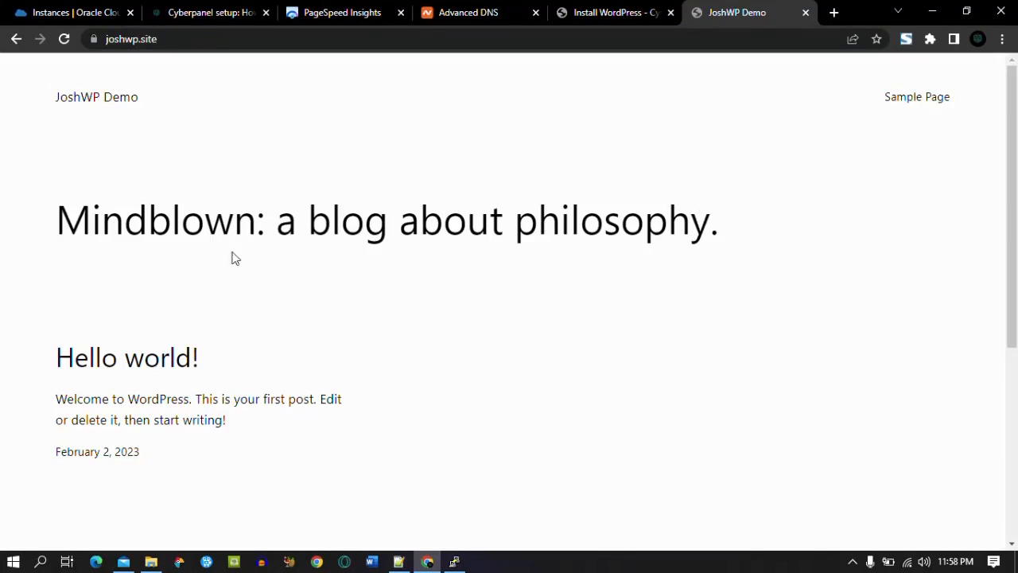
drag(1012, 164, 1005, 80)
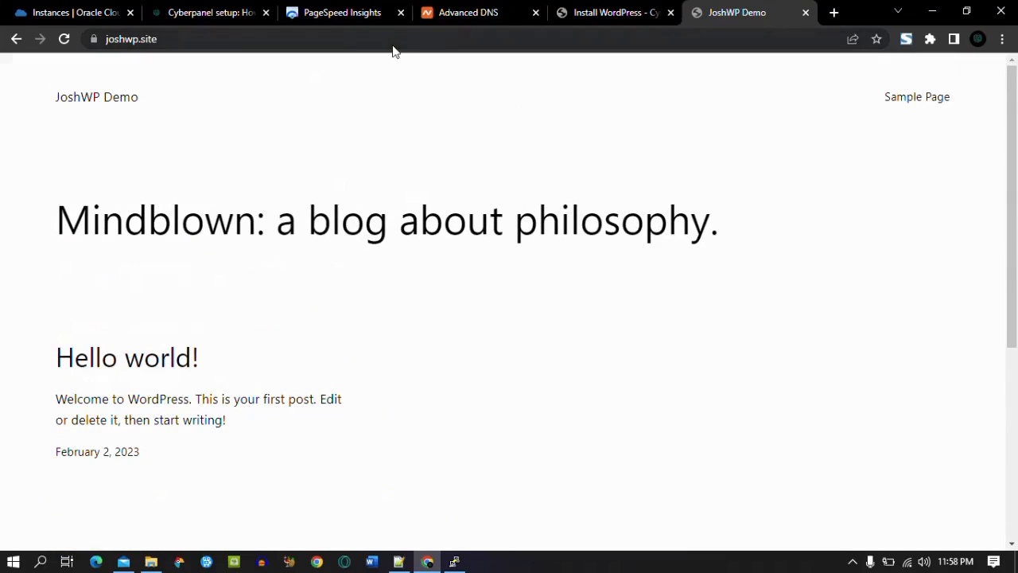
Go to joshwp.site/wp-admin, log in as admin with the saved credentials, and dismiss the dashboard's welcome panel.
click(223, 39)
click(223, 38)
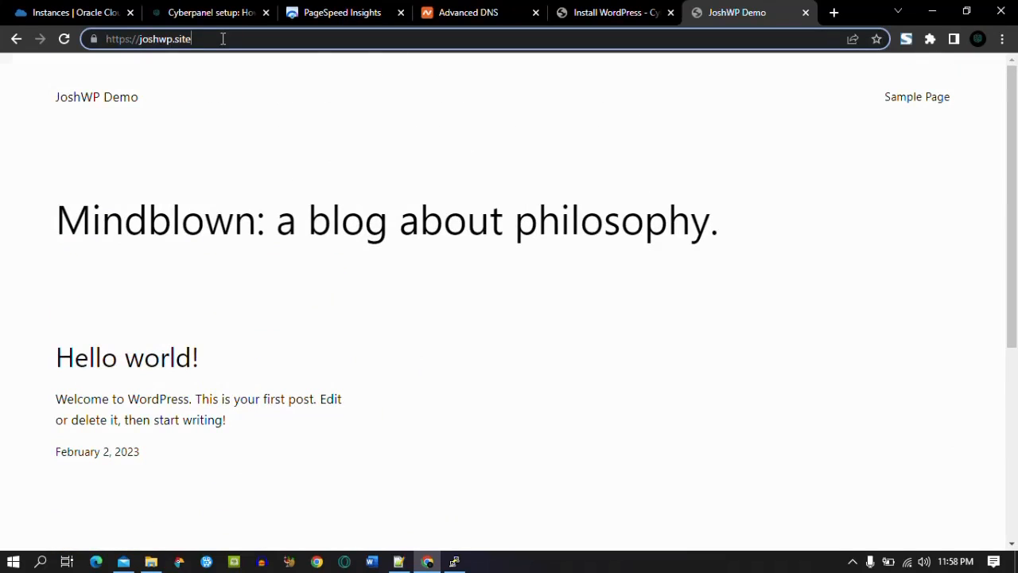
text(/w)
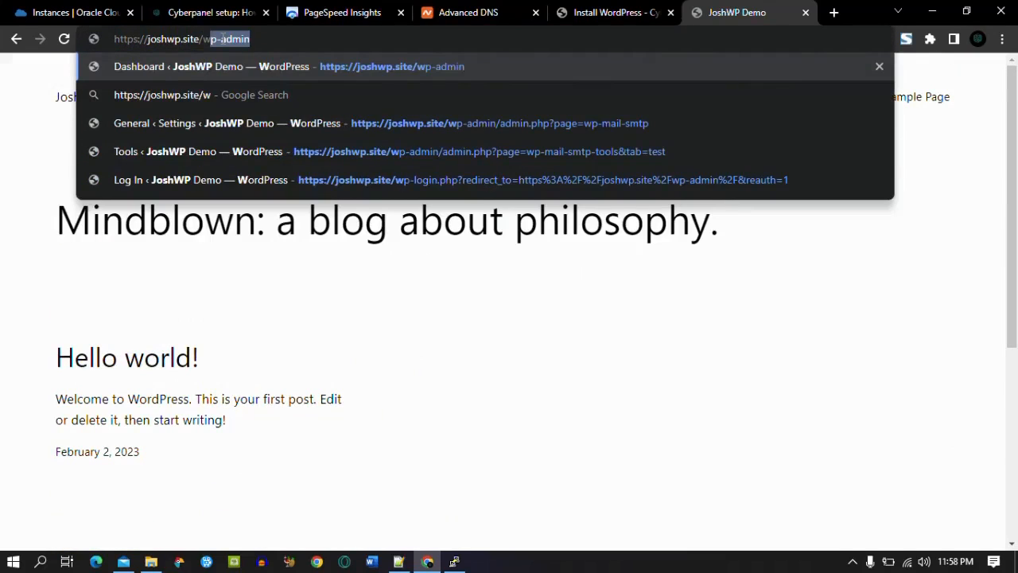
text(p-ad)
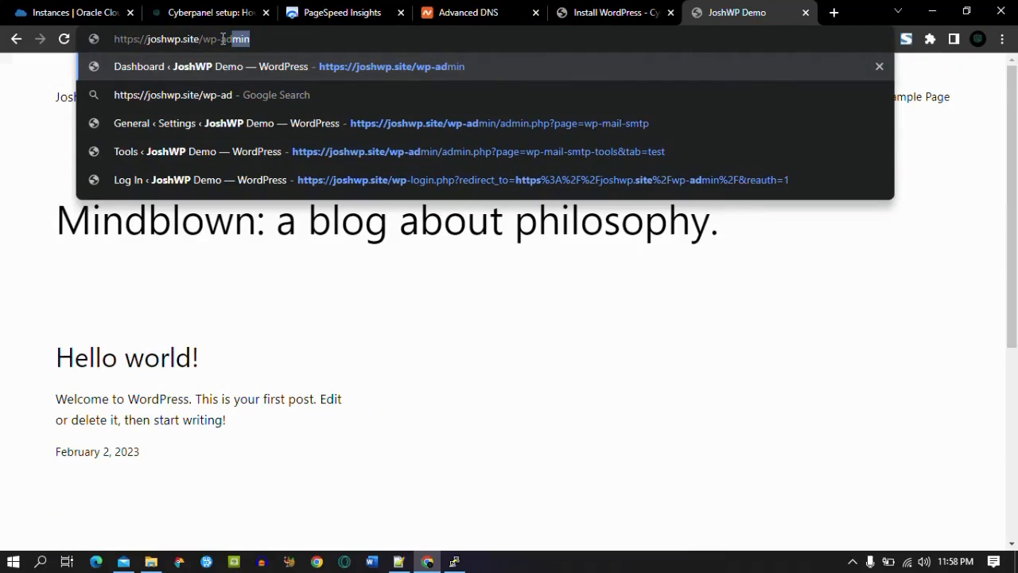
key(Return)
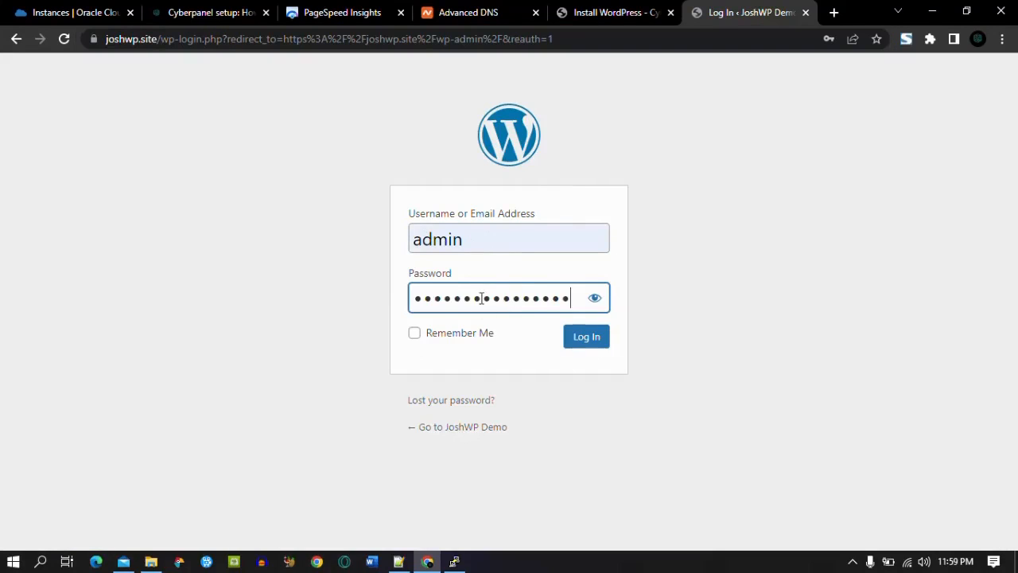
click(581, 340)
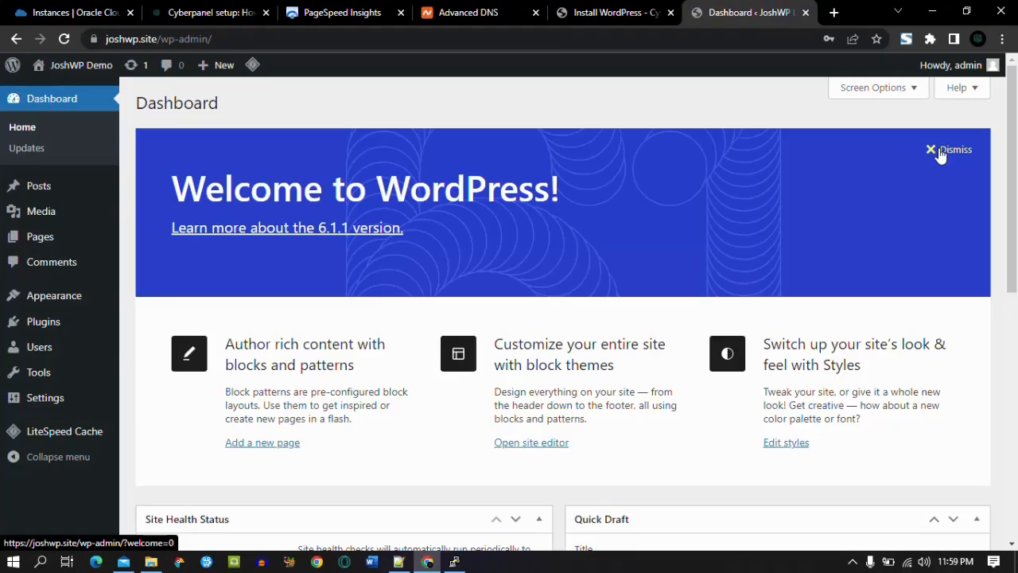
click(934, 158)
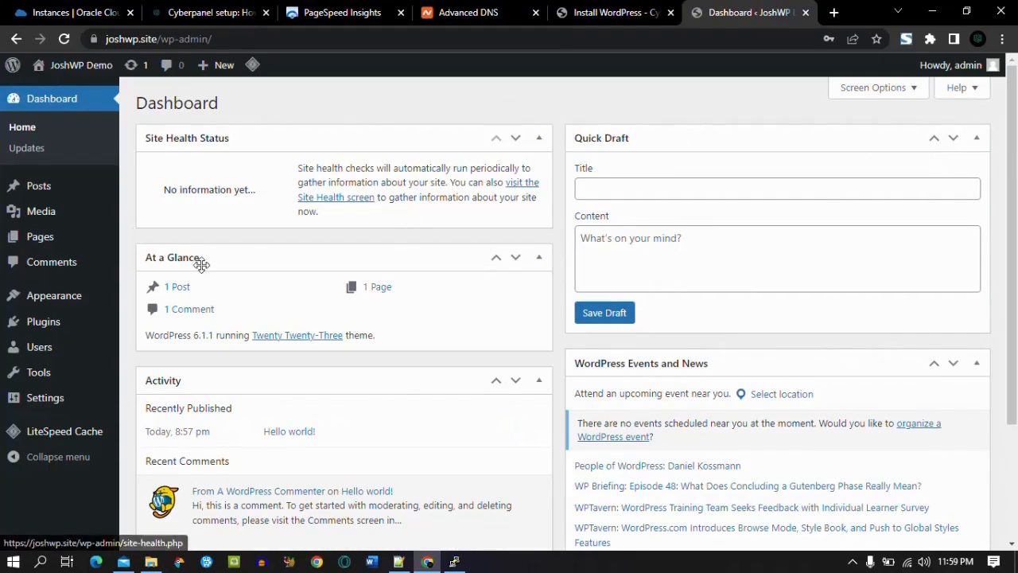
Delete the Hello Dolly plugin and update Akismet Anti-Spam to version 5.0.2.
click(48, 323)
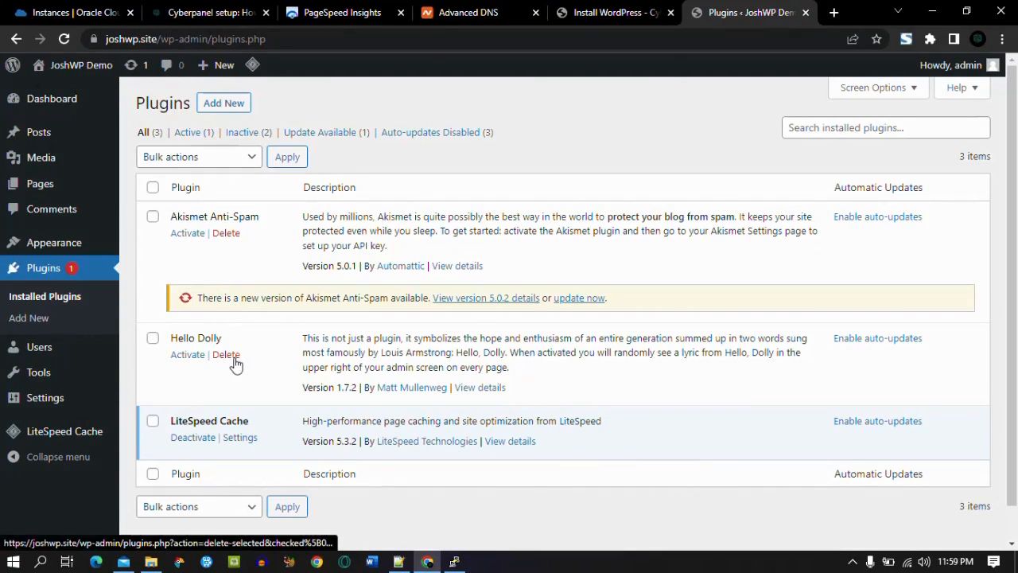
click(230, 360)
click(580, 121)
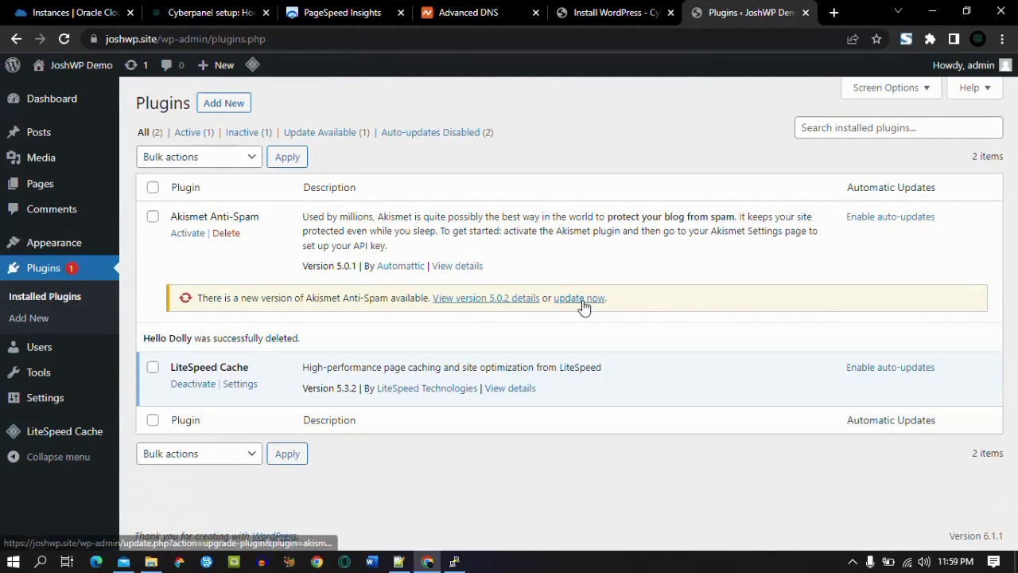
click(582, 299)
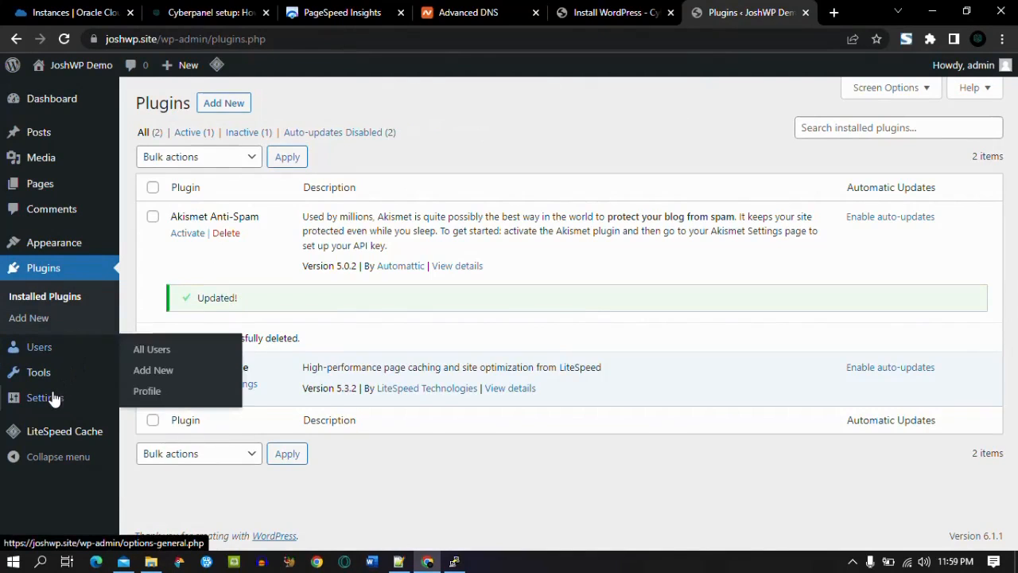
Set the site's permalink structure to Post name and save the changes.
mouse_move(51, 406)
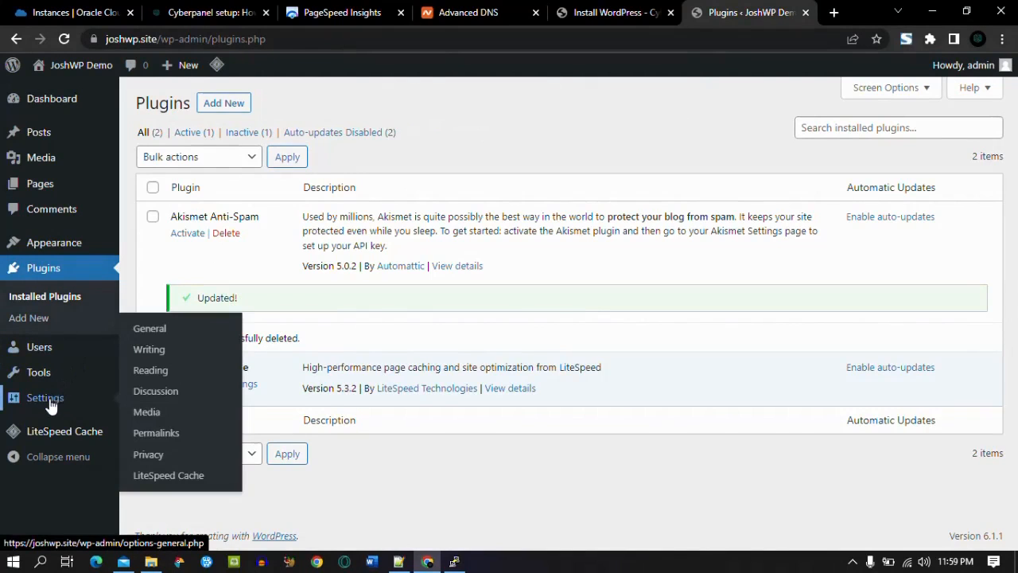
click(157, 439)
drag(1016, 252, 1008, 363)
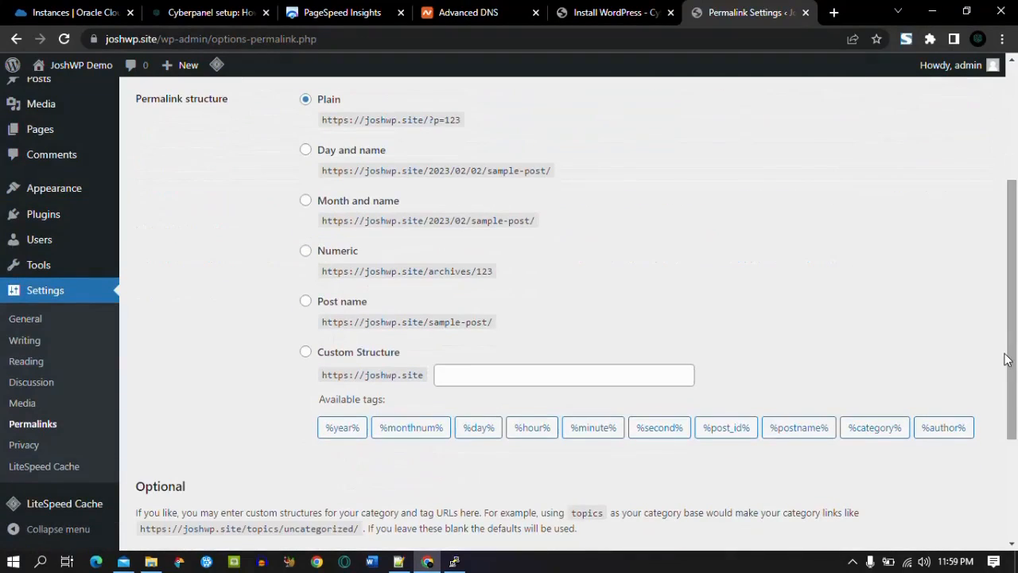
click(306, 302)
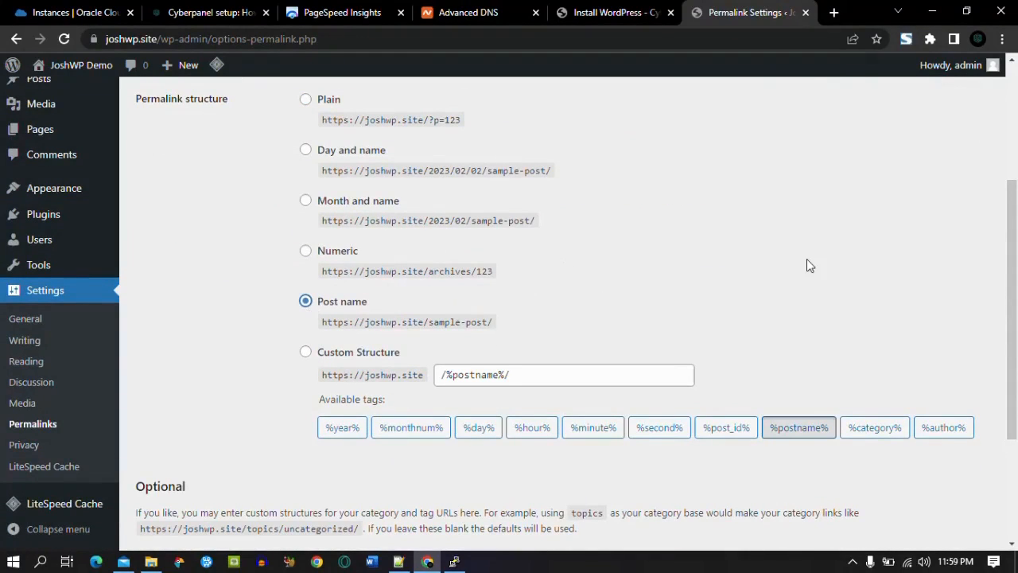
drag(1013, 310, 1013, 409)
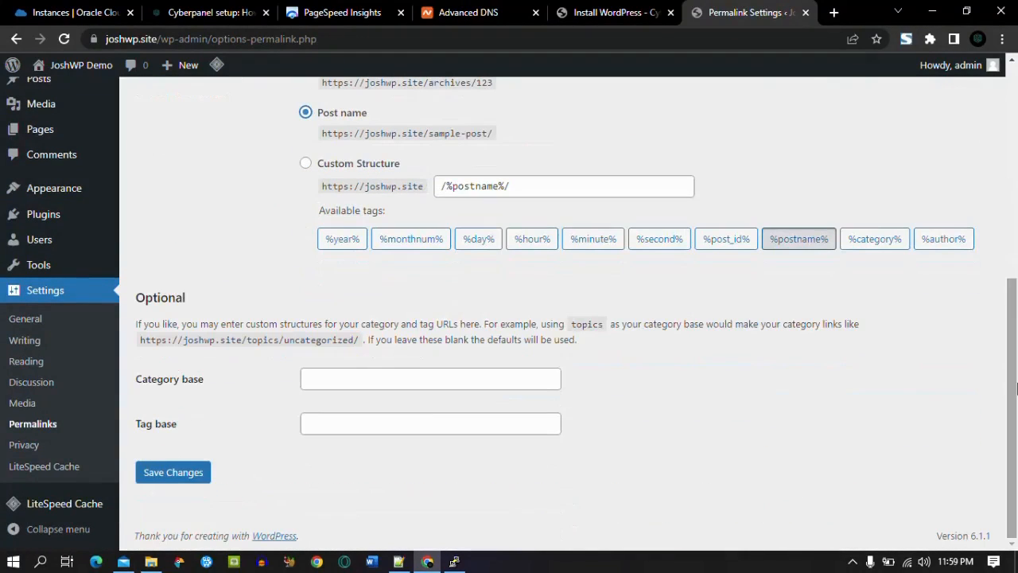
click(164, 475)
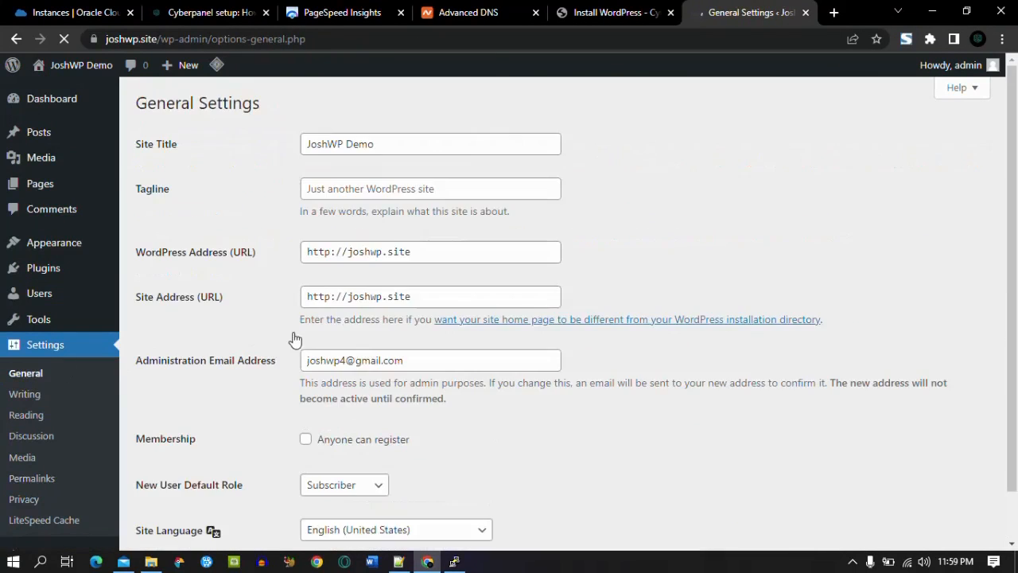
click(331, 254)
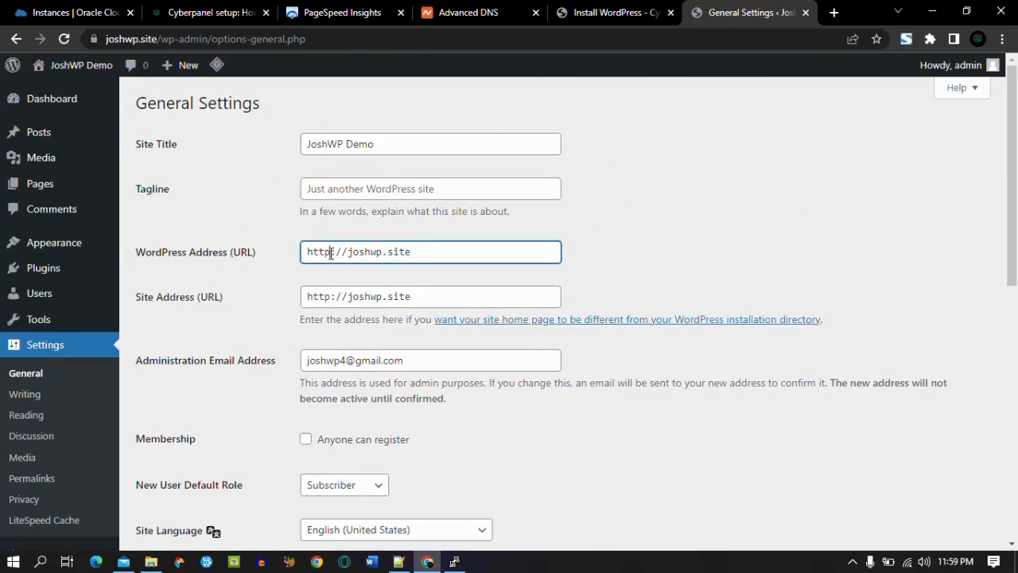
text(s)
click(330, 296)
text(s)
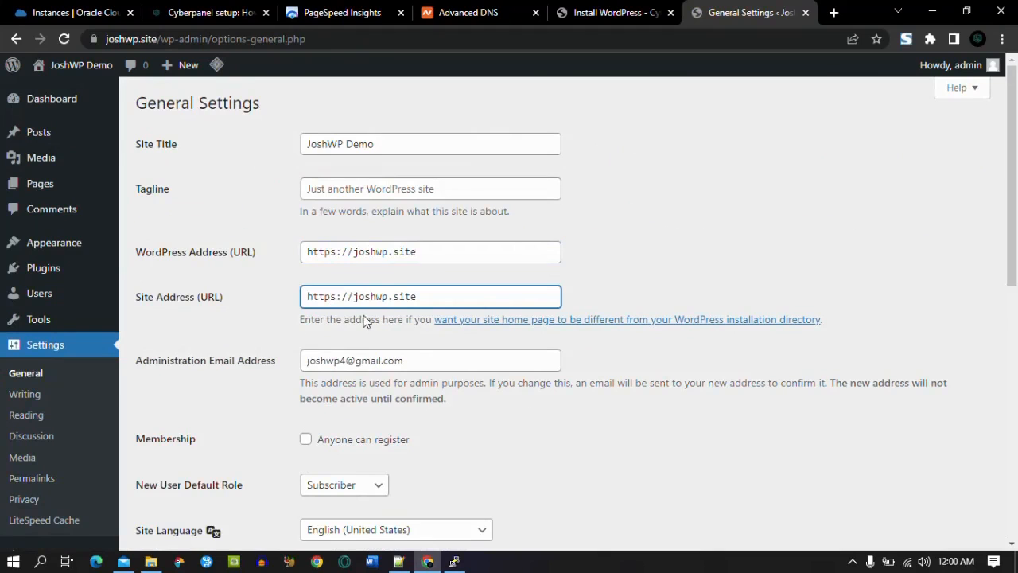
drag(1013, 239, 1016, 492)
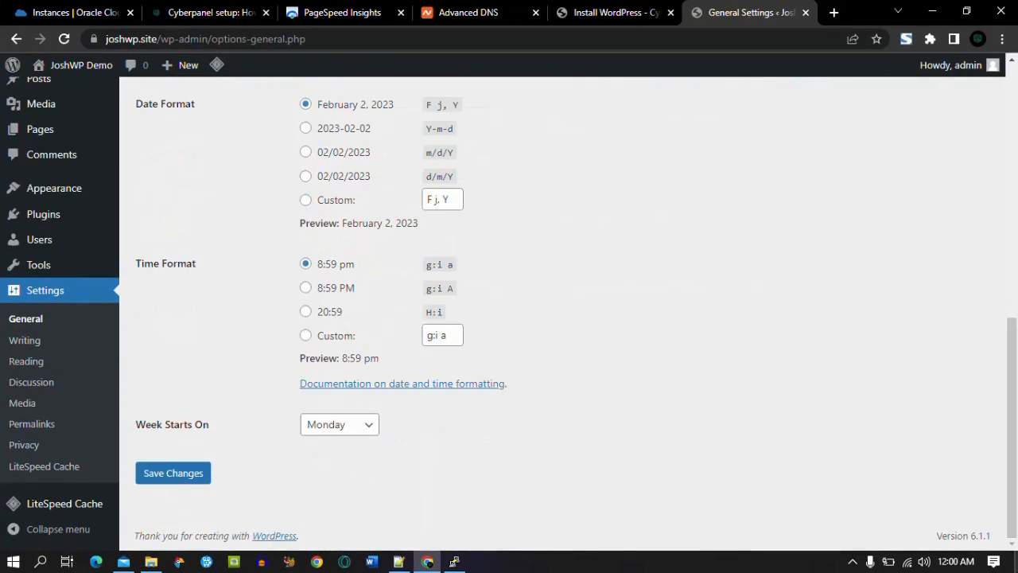
click(168, 483)
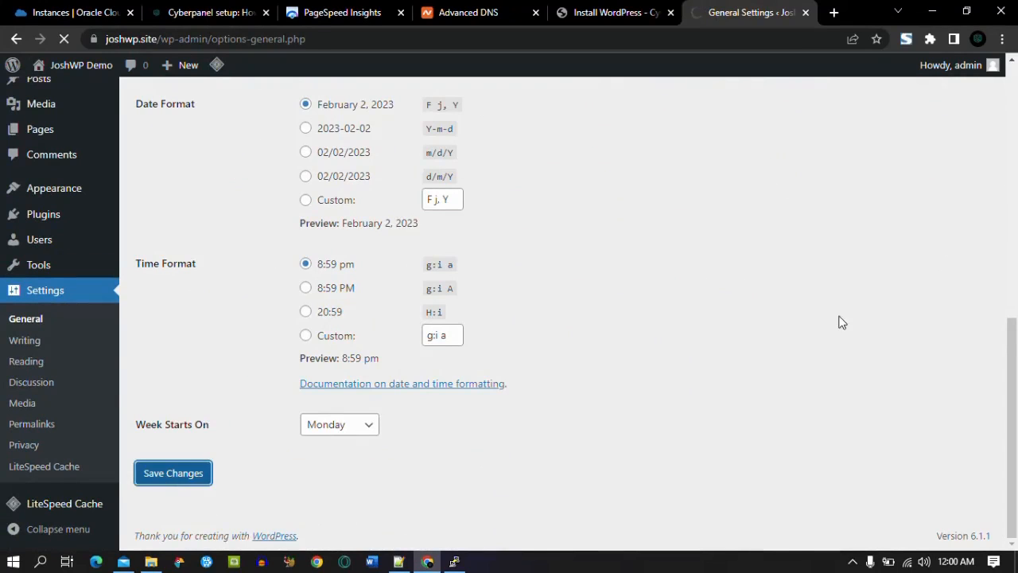
scroll(477, 230, down, 2)
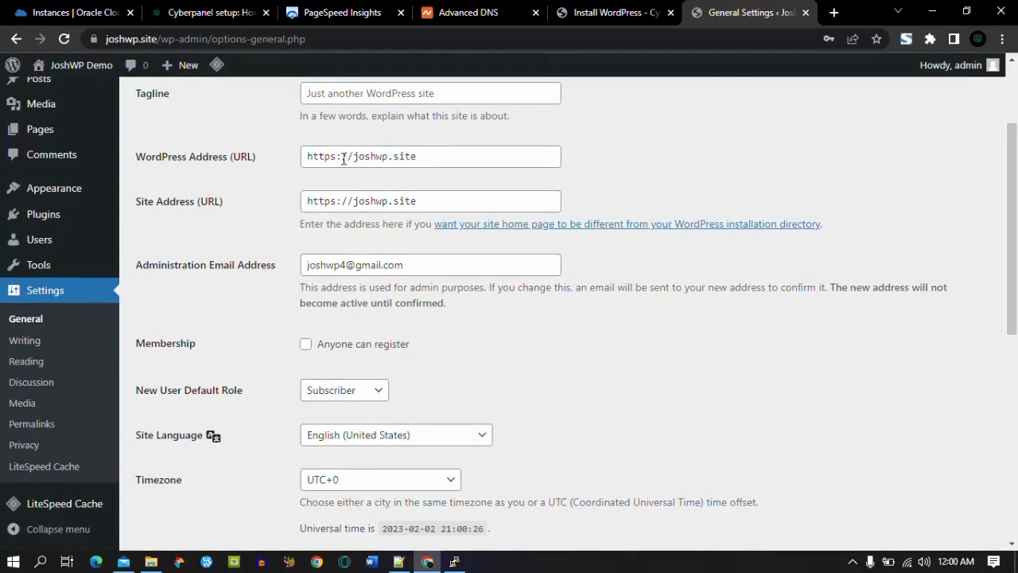
scroll(165, 154, up, 2)
Delete the unused Twenty Twenty-Two and Twenty Twenty-One themes from the site.
mouse_move(137, 251)
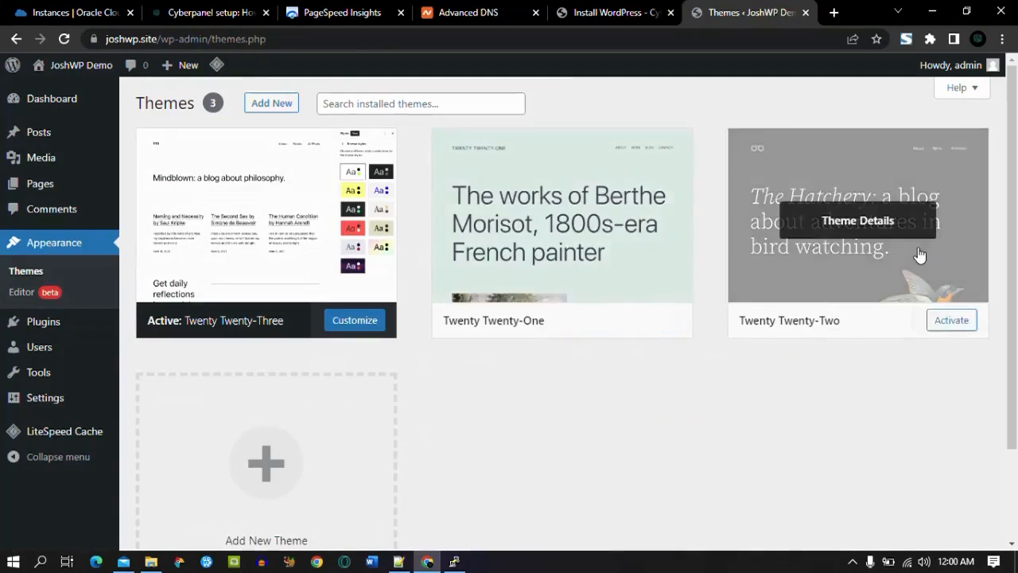
click(854, 254)
click(960, 525)
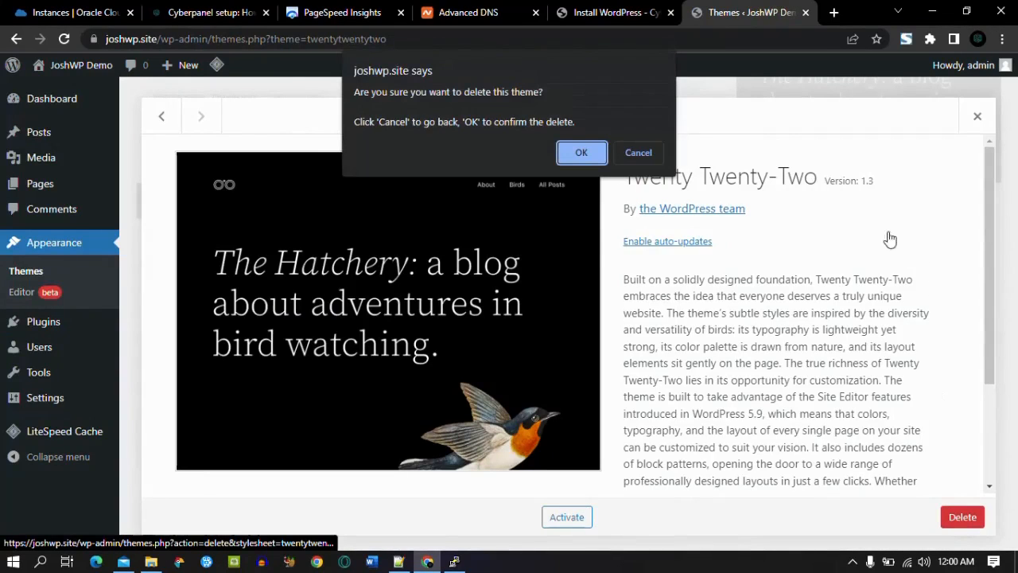
click(585, 151)
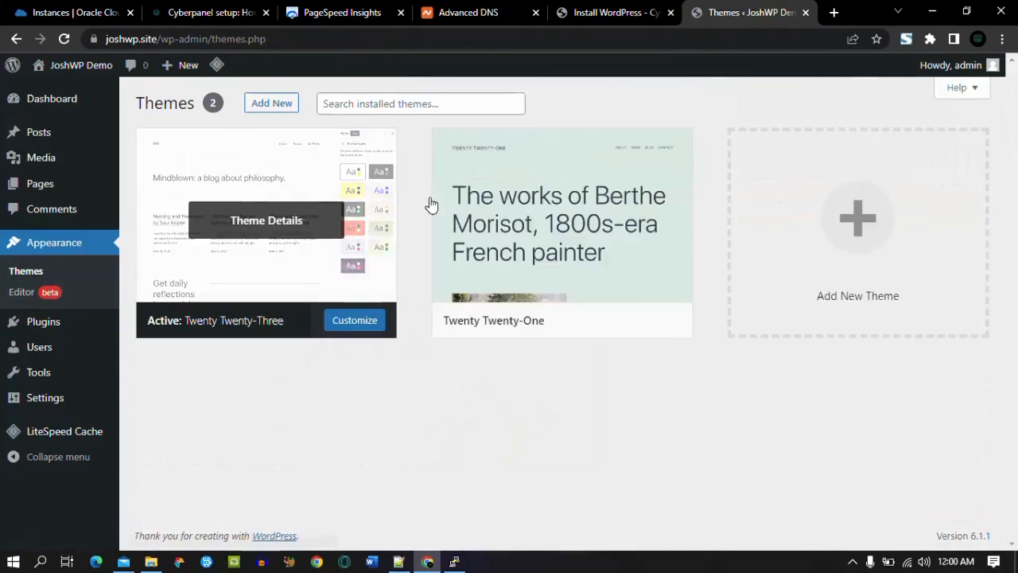
click(511, 254)
click(959, 517)
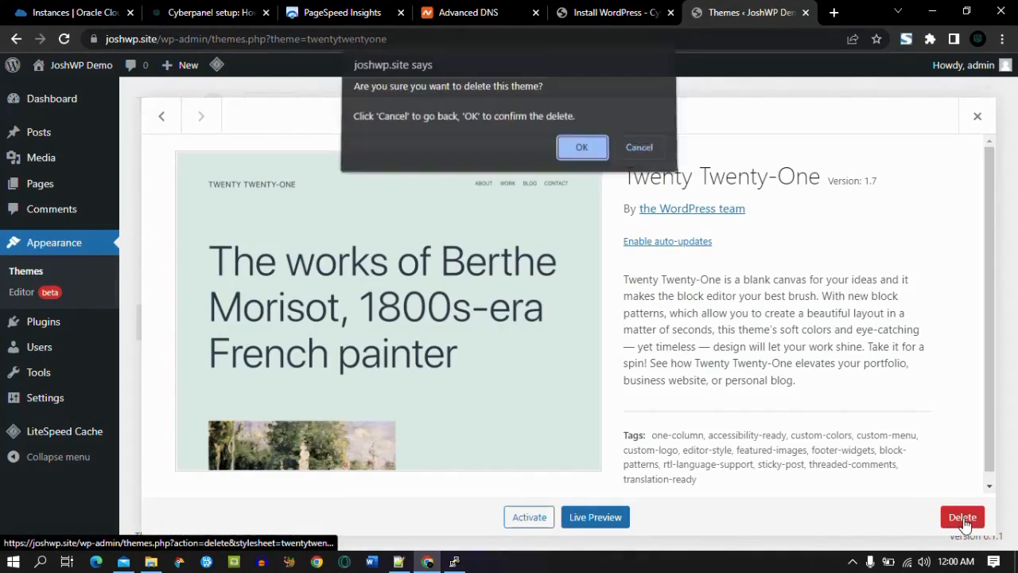
click(587, 151)
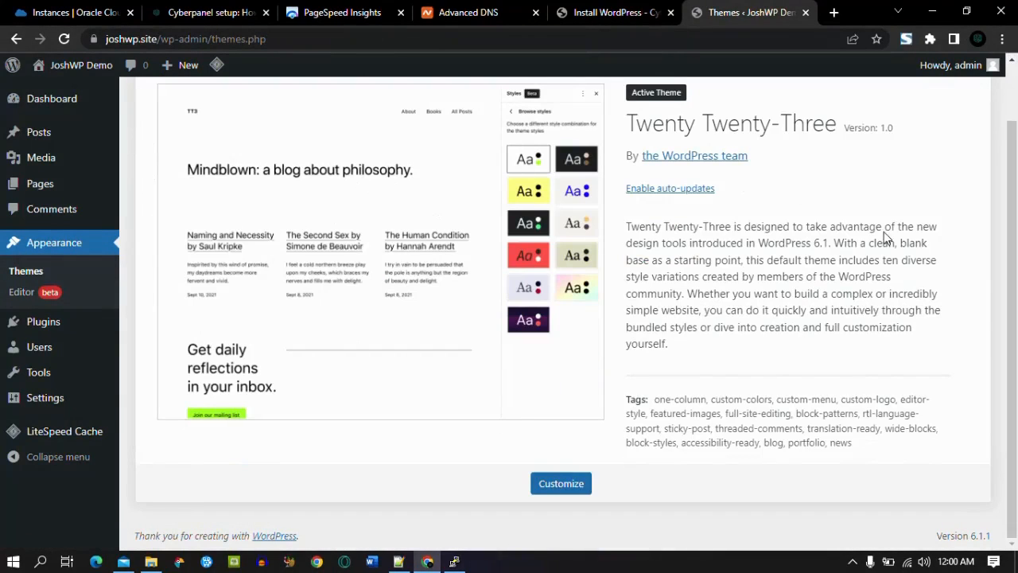
Install and activate the Kadence theme from the popular themes, and open its gallery of Gutenberg starter templates.
scroll(636, 159, up, 1)
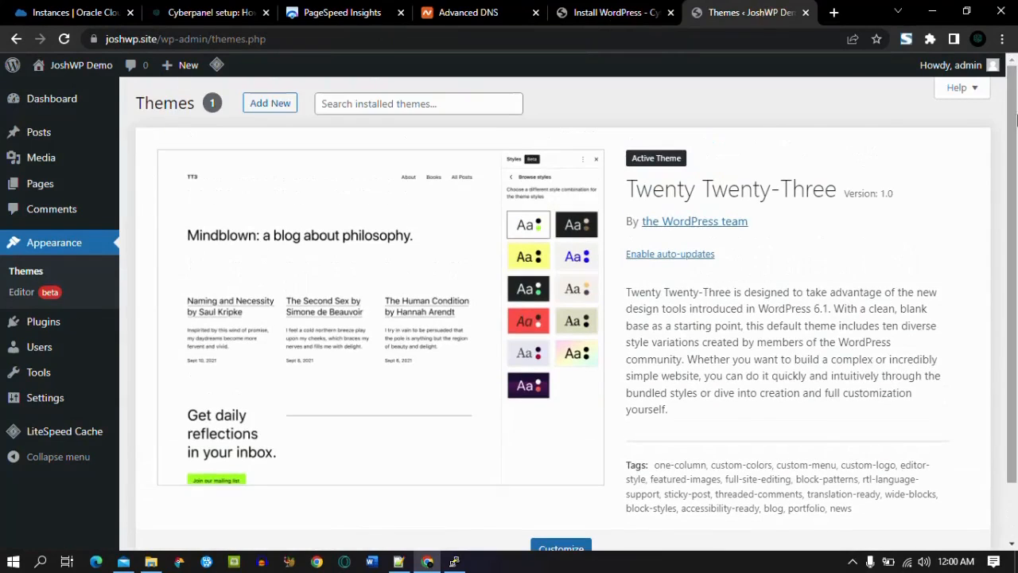
click(254, 110)
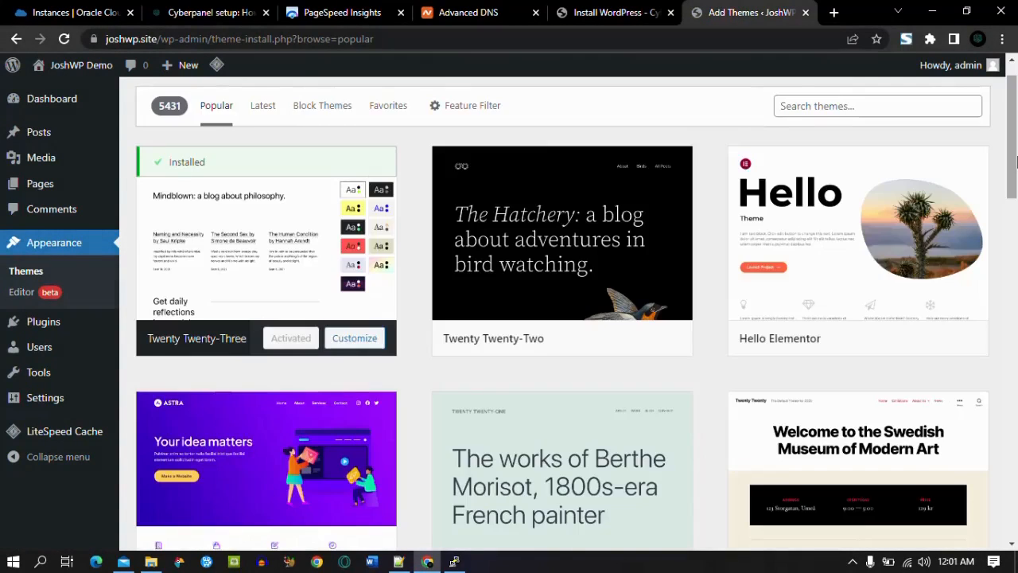
drag(1016, 162, 1016, 369)
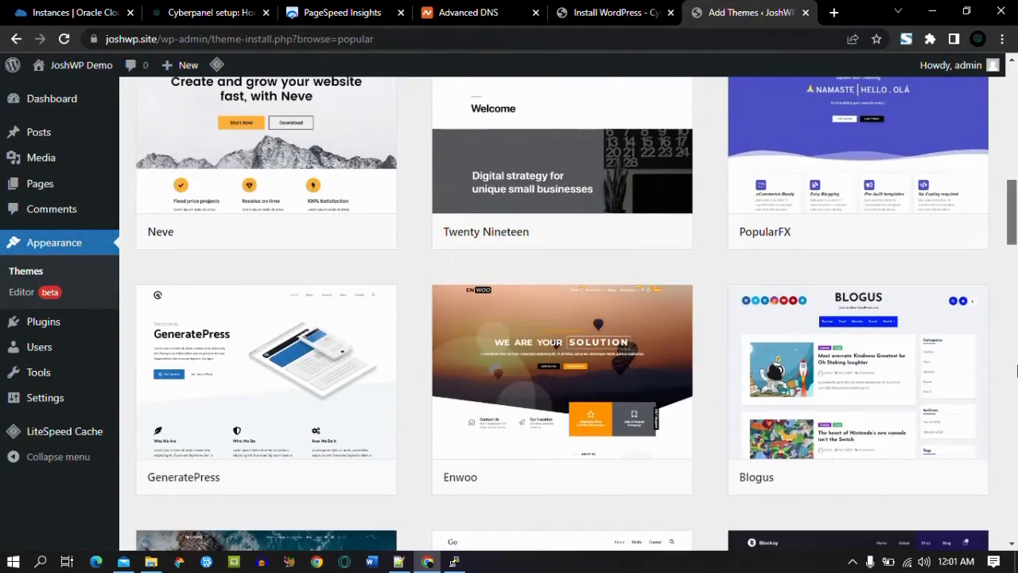
scroll(1017, 366, up, 1)
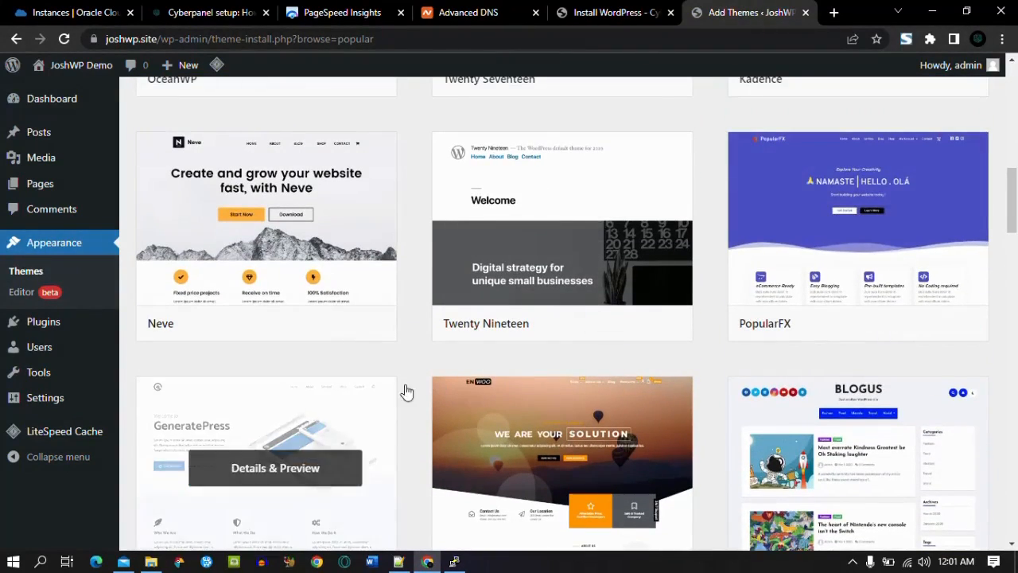
scroll(954, 127, up, 3)
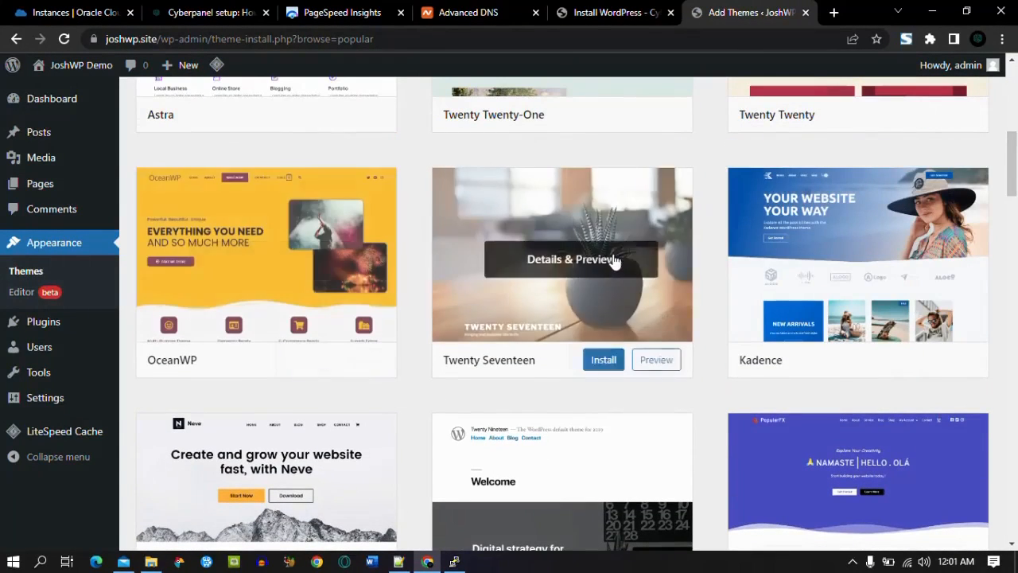
mouse_move(857, 318)
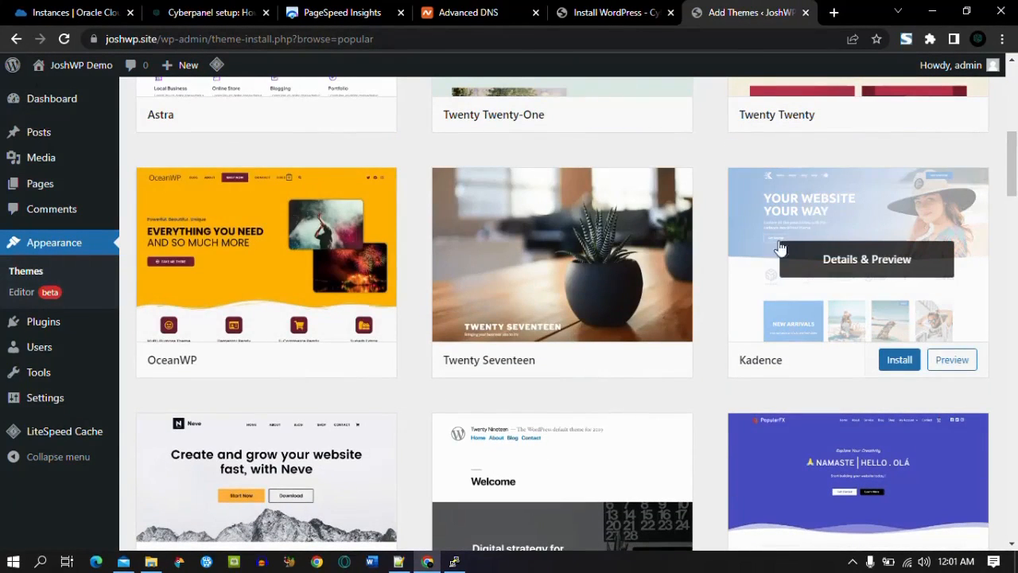
click(903, 360)
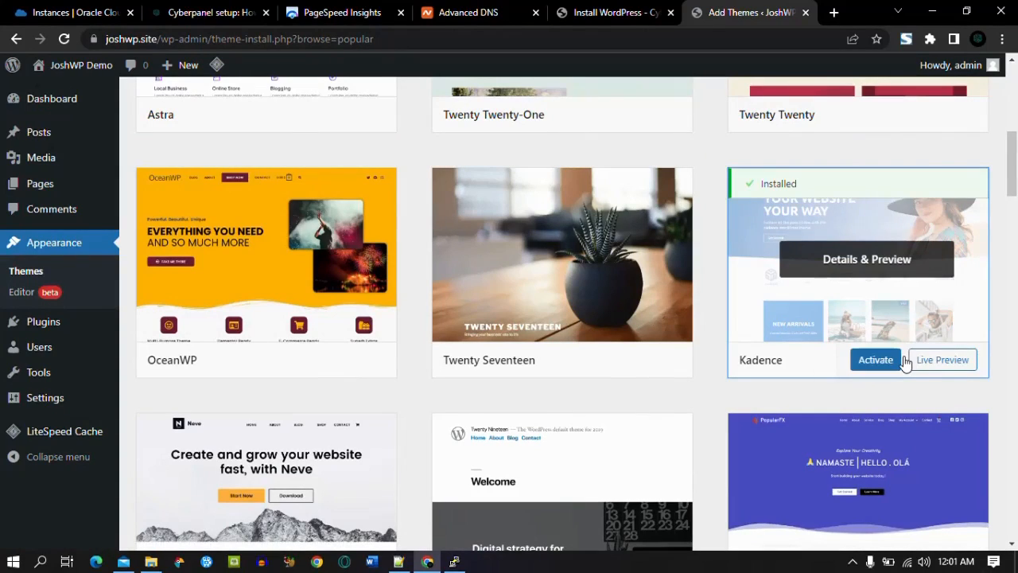
click(894, 362)
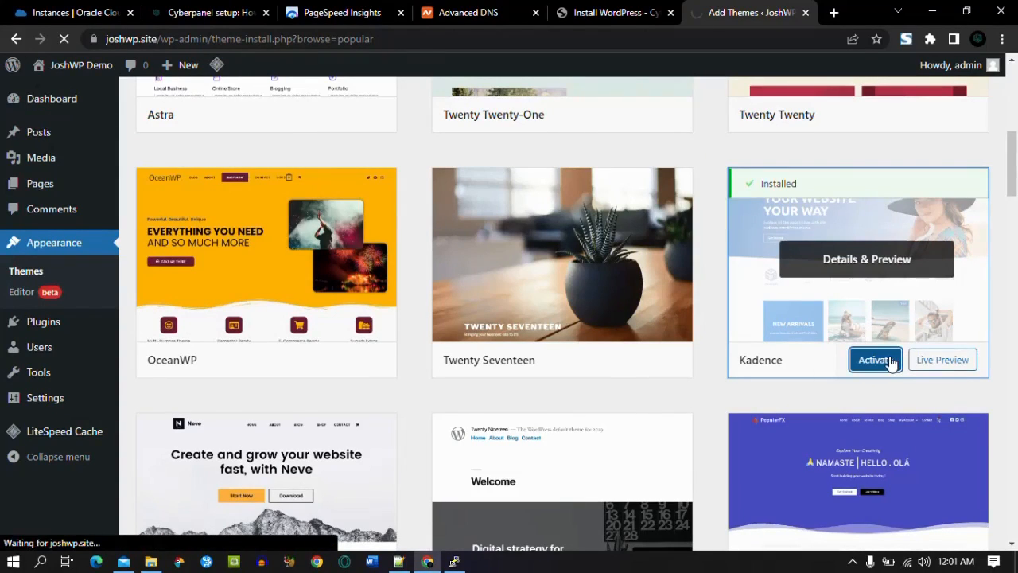
drag(1012, 81, 1012, 87)
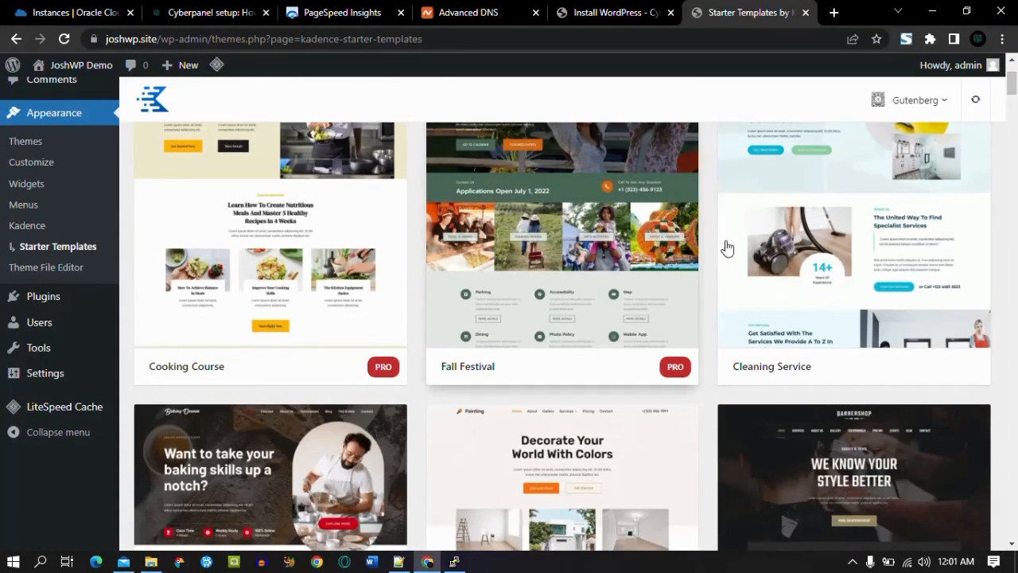
drag(1013, 92, 1015, 185)
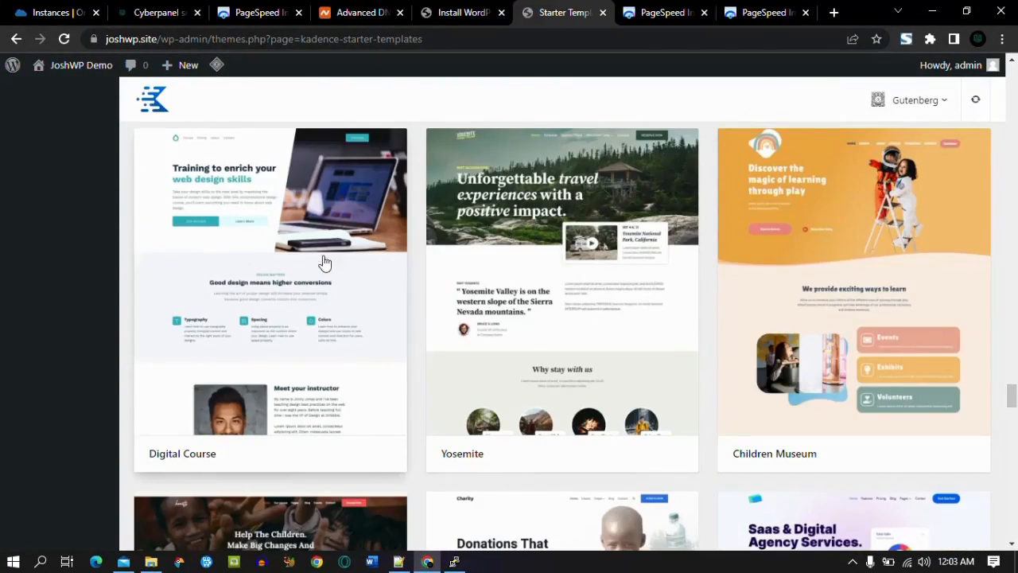
click(654, 8)
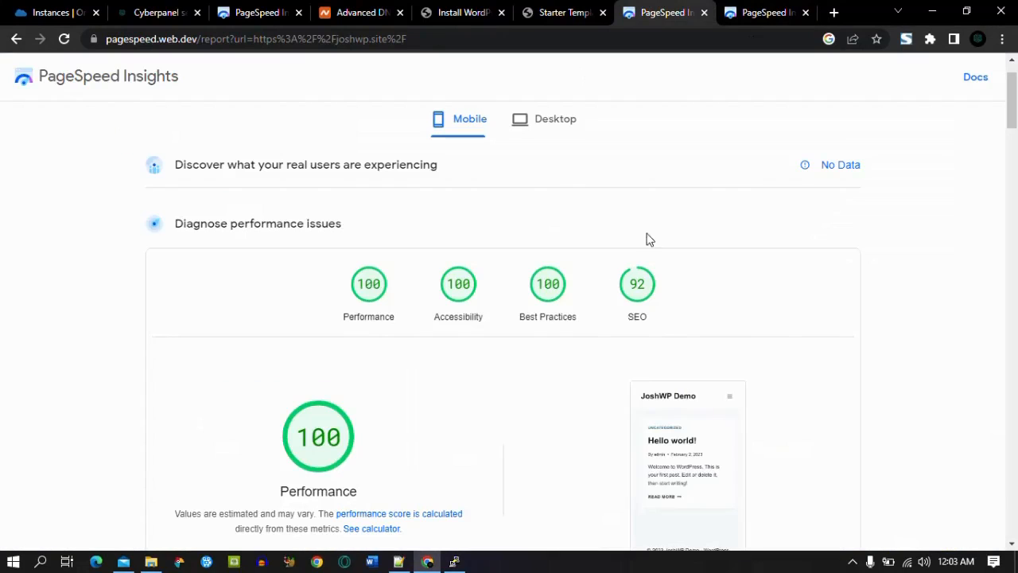
mouse_move(1014, 108)
mouse_down()
mouse_move(1015, 149)
mouse_move(1015, 101)
mouse_up()
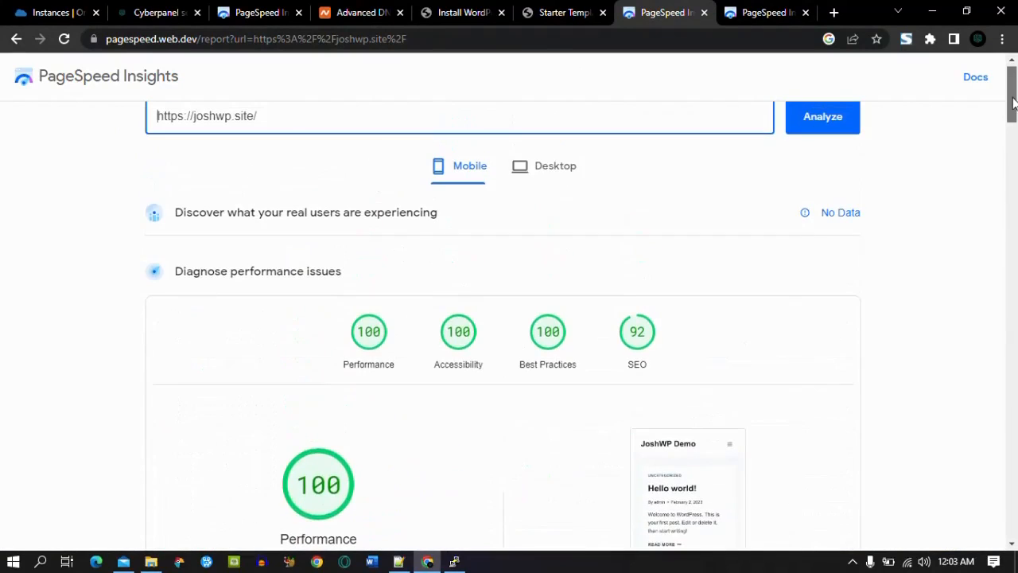
click(528, 171)
click(462, 165)
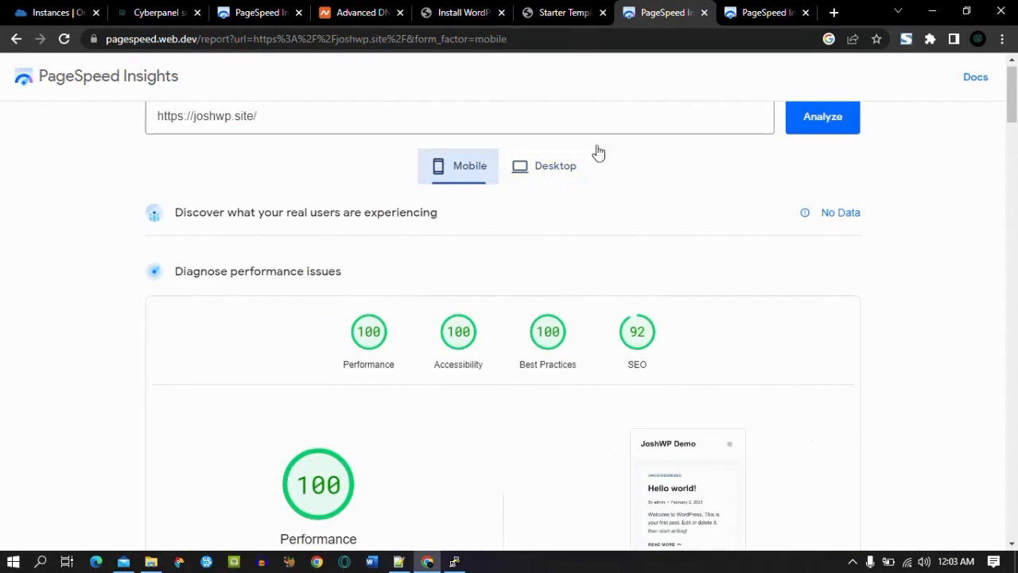
scroll(972, 105, down, 3)
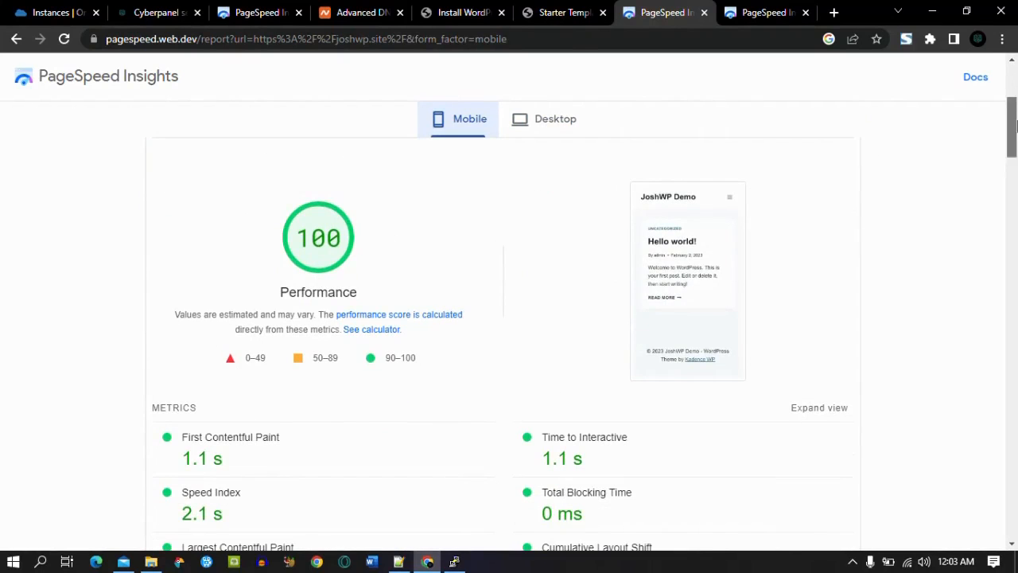
drag(1015, 125, 1015, 203)
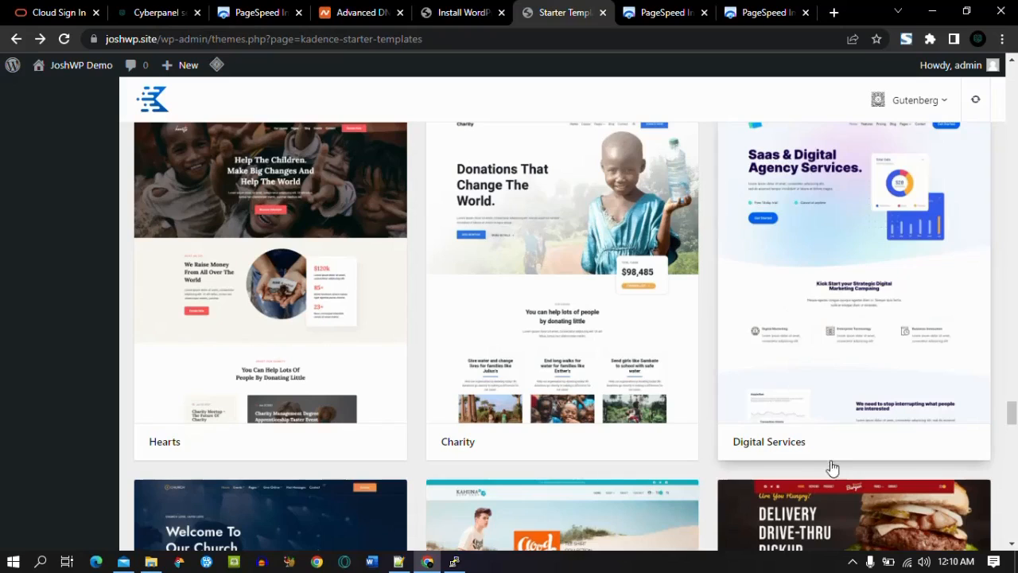
Open the Digital Services starter template, preview the teal, dark red and dark blue color schemes, and reset the template to its original colors.
click(804, 363)
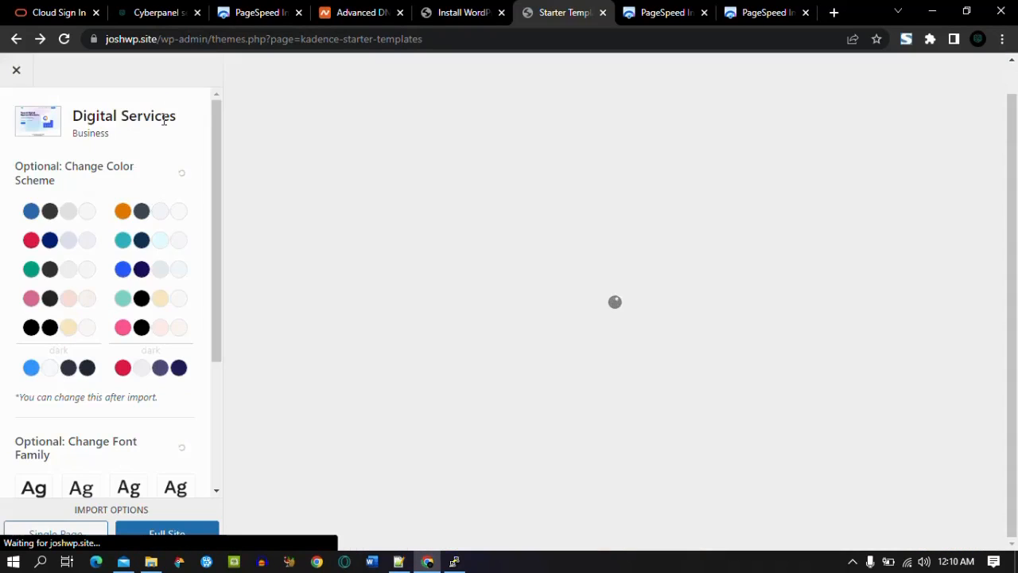
scroll(213, 125, down, 1)
click(143, 161)
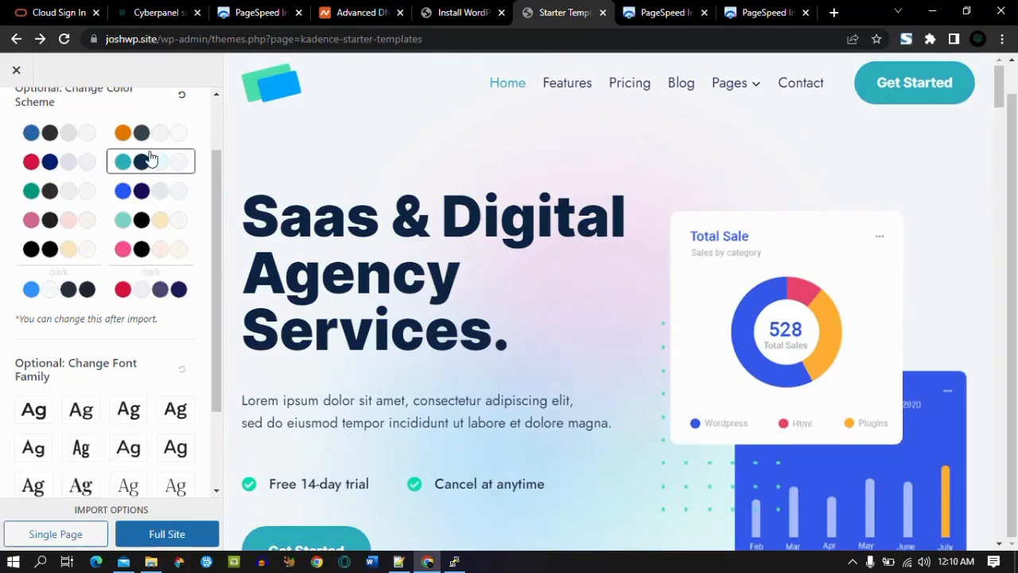
click(142, 293)
click(56, 276)
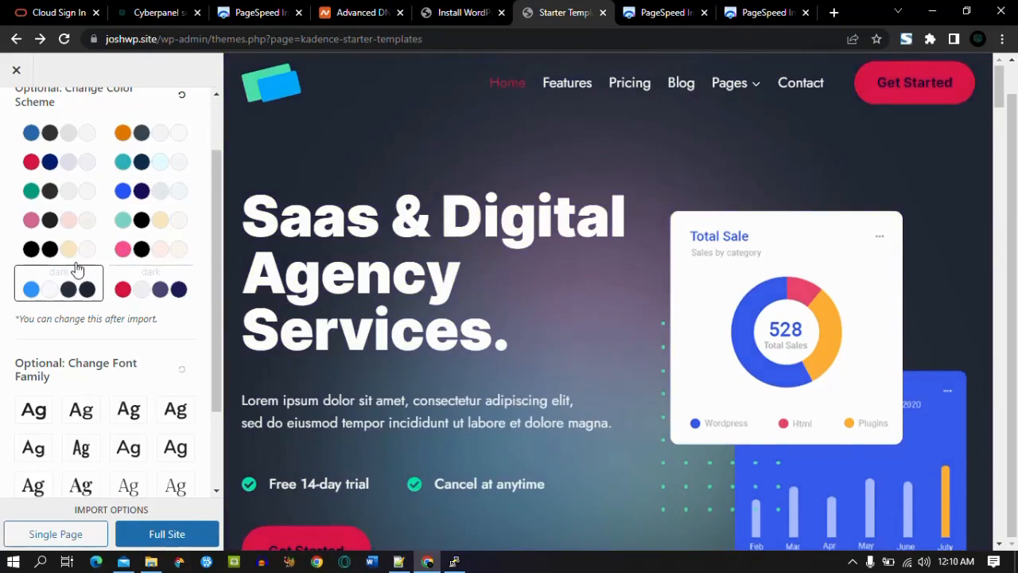
drag(215, 245, 223, 191)
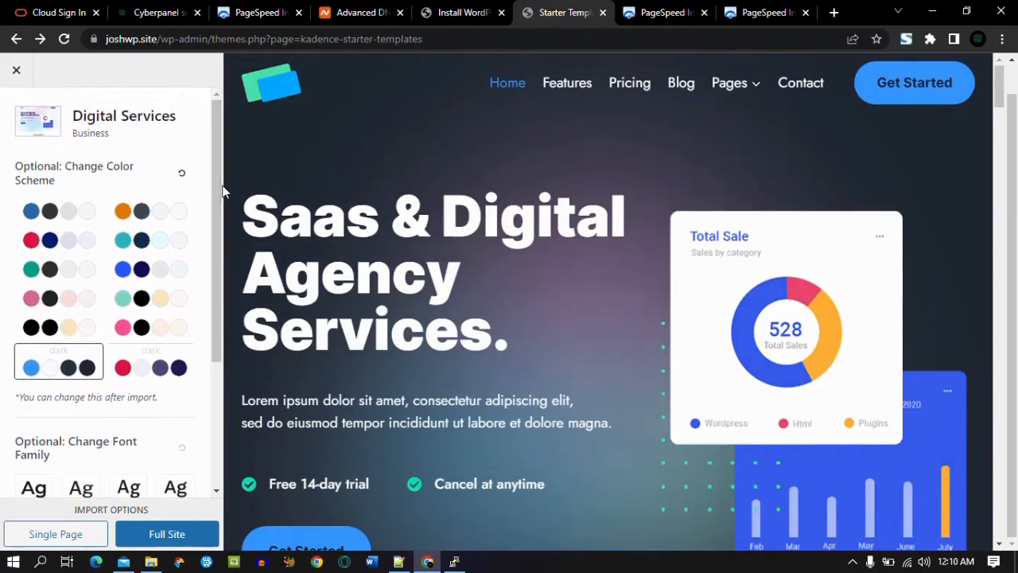
click(182, 174)
Import the Digital Services template as a full site and view the finished website.
click(167, 535)
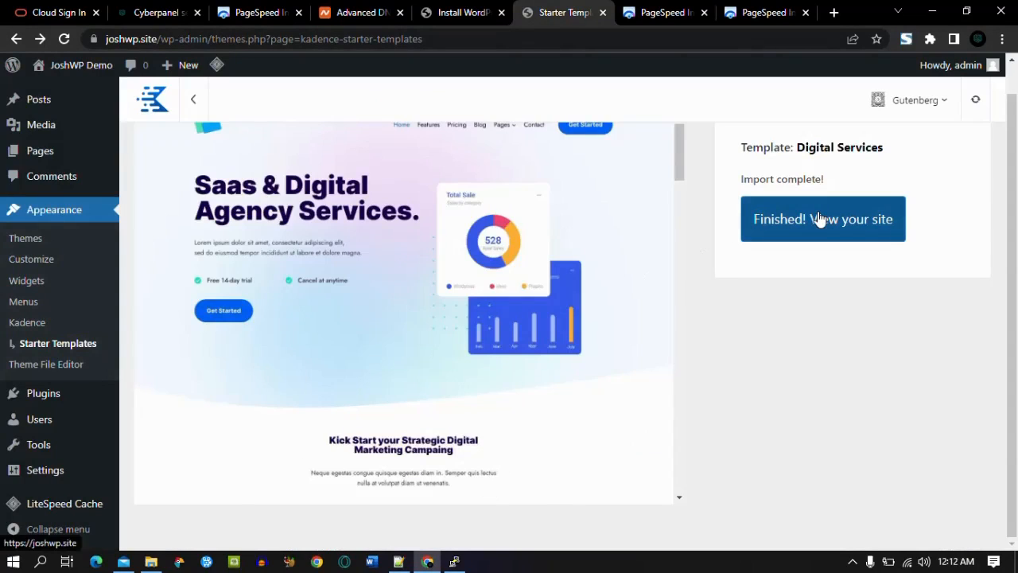
click(875, 221)
mouse_move(1016, 108)
mouse_down()
mouse_move(1016, 322)
mouse_move(1015, 101)
mouse_up()
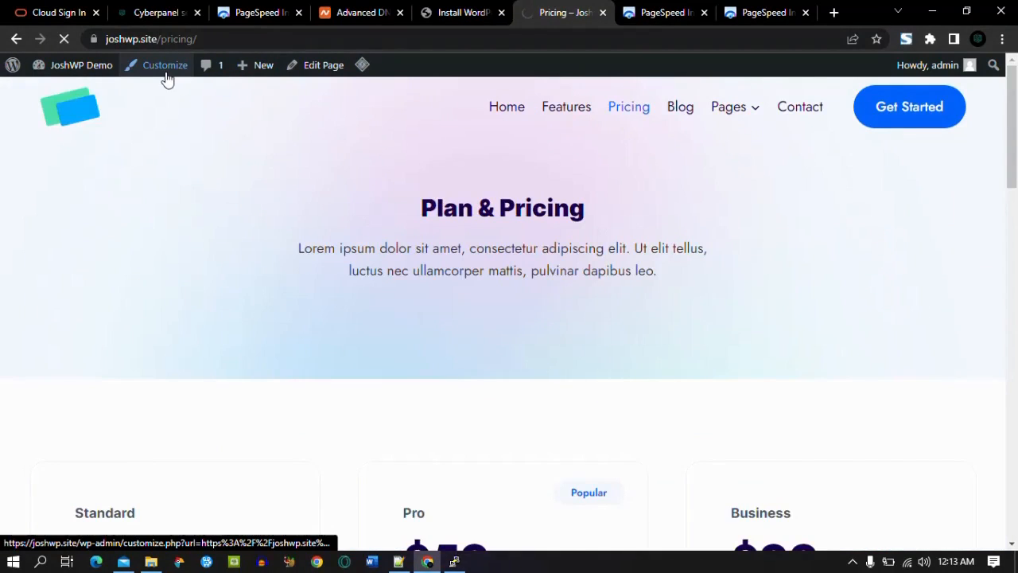
In the theme customizer's general performance settings, enable CSS preload and local loading of Google Fonts, and publish the changes.
click(165, 77)
click(172, 325)
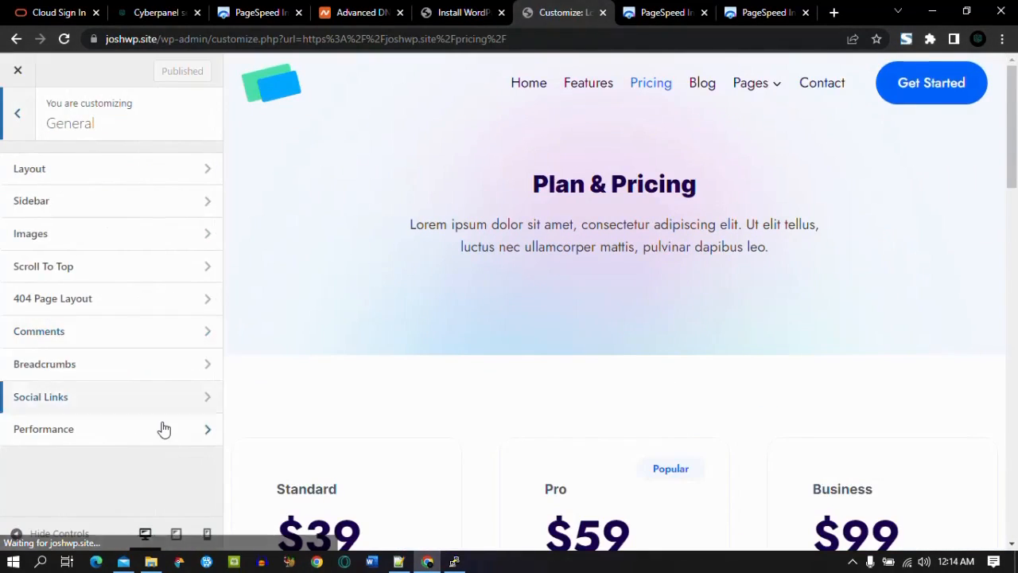
click(163, 429)
click(36, 302)
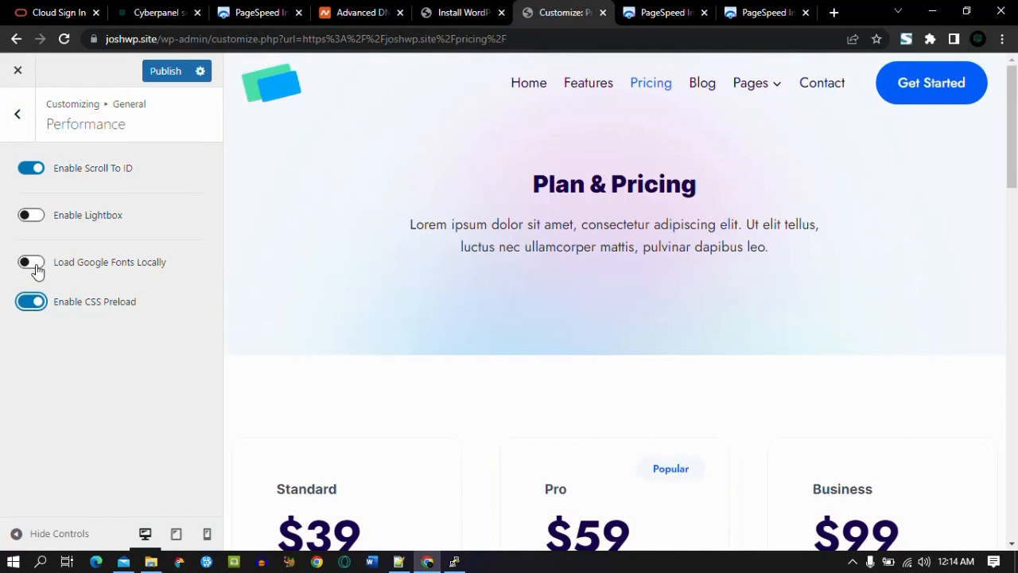
click(31, 263)
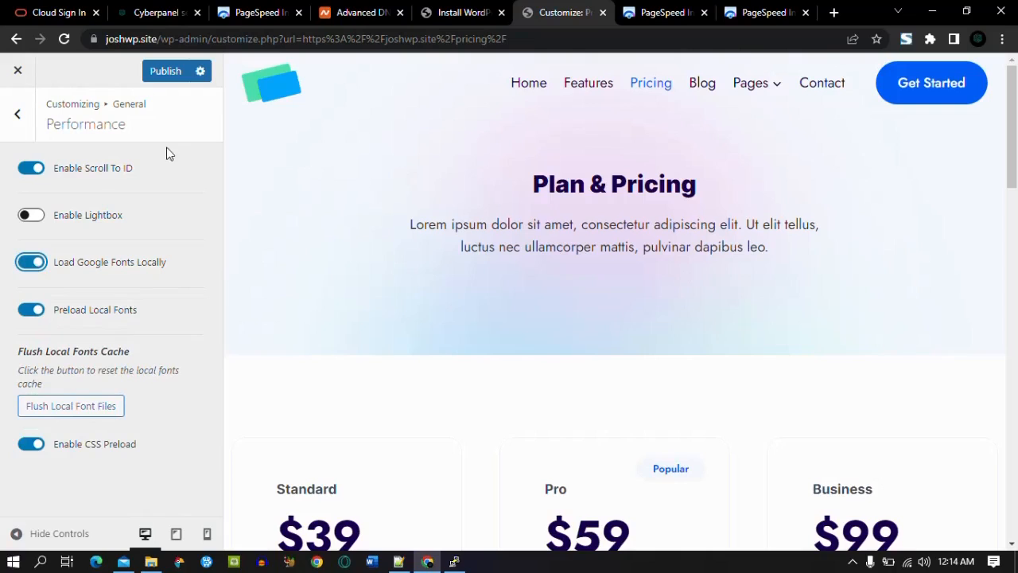
click(167, 72)
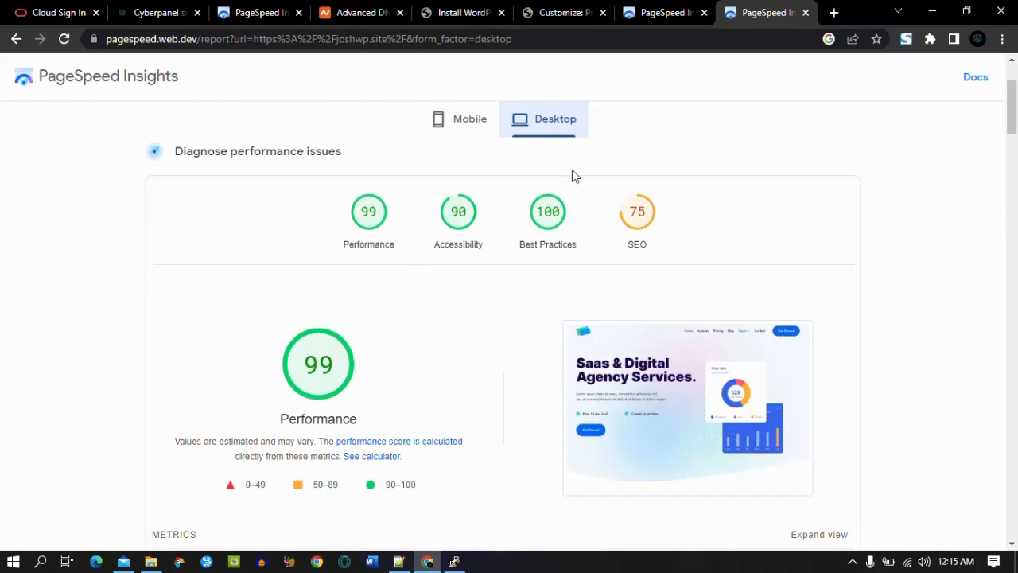
Compare the mobile and desktop PageSpeed Insights scores and desktop metrics for the site with the imported template.
click(453, 132)
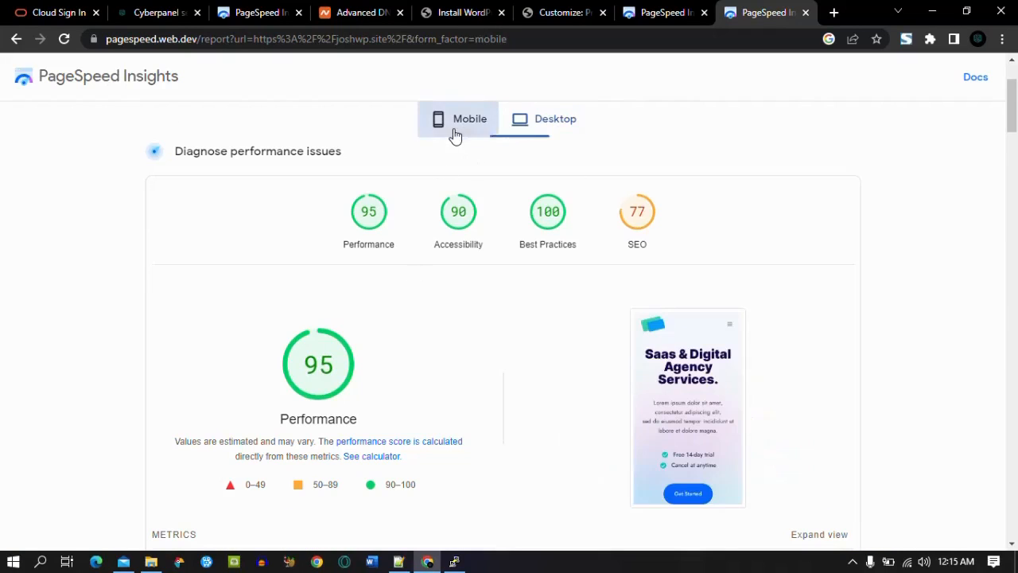
click(536, 132)
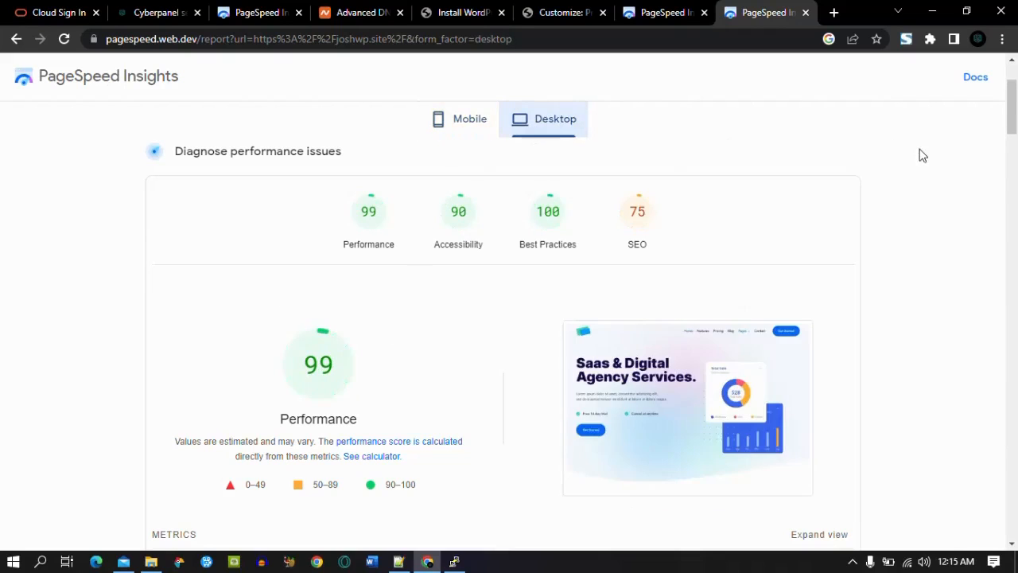
drag(1013, 110, 1013, 146)
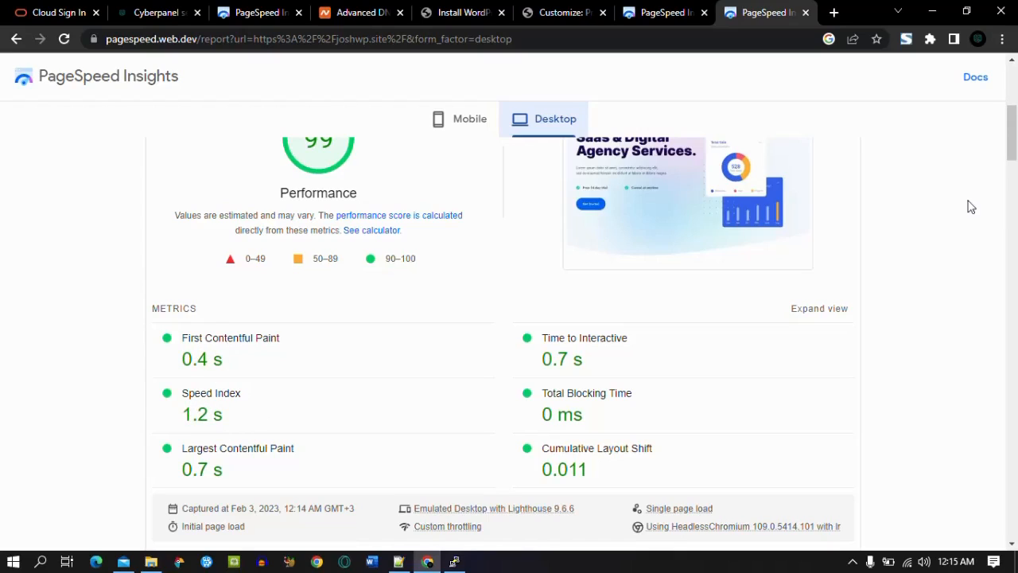
drag(1012, 139, 1012, 108)
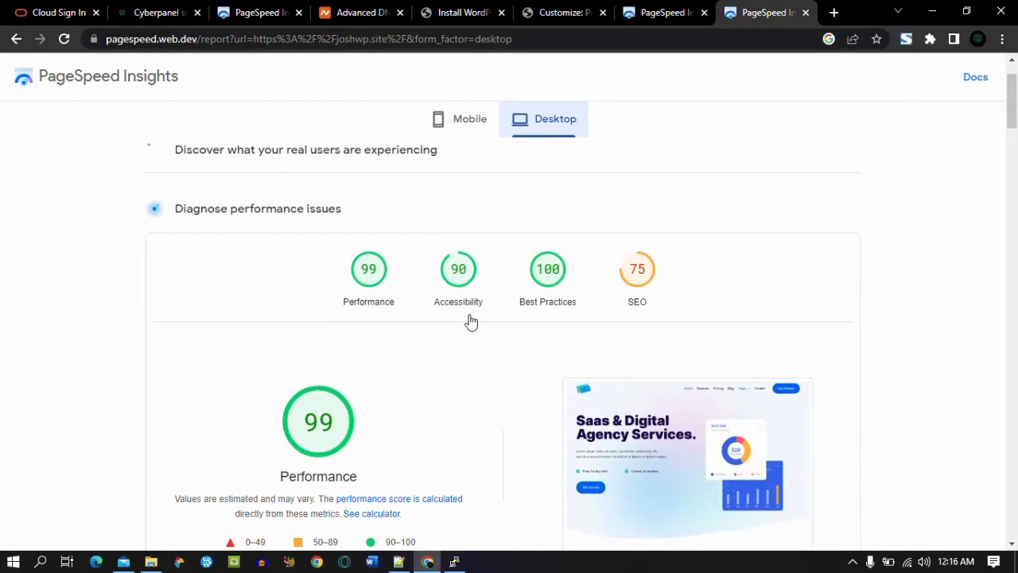
click(458, 126)
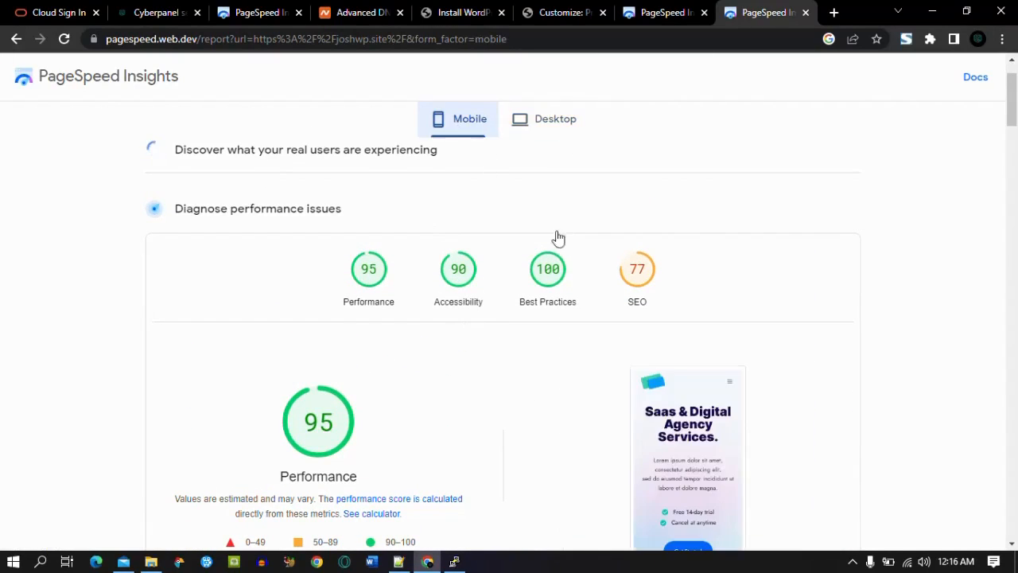